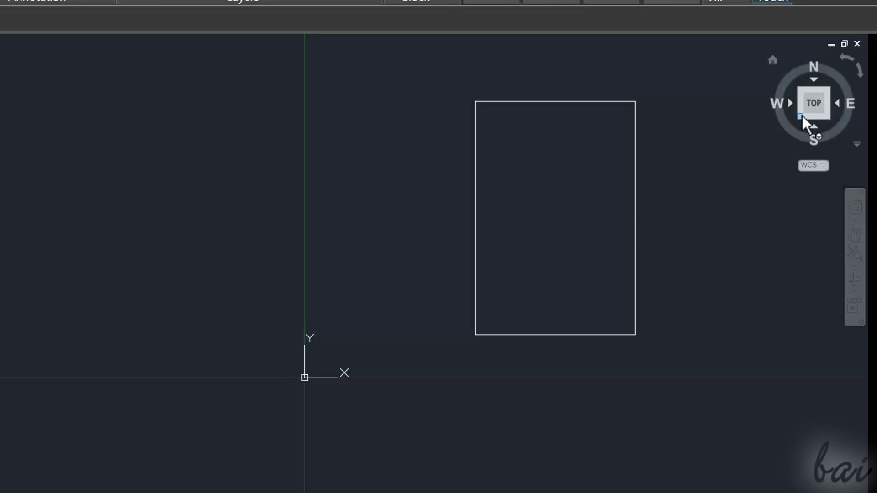
# View the 3D box from the southwest isometric direction.
pyautogui.click(801, 117)
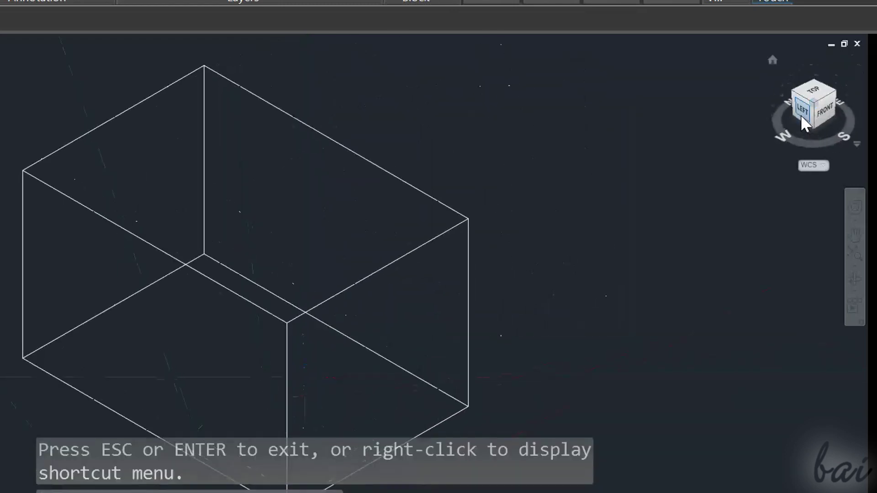
pyautogui.scroll(-4, 675, 172)
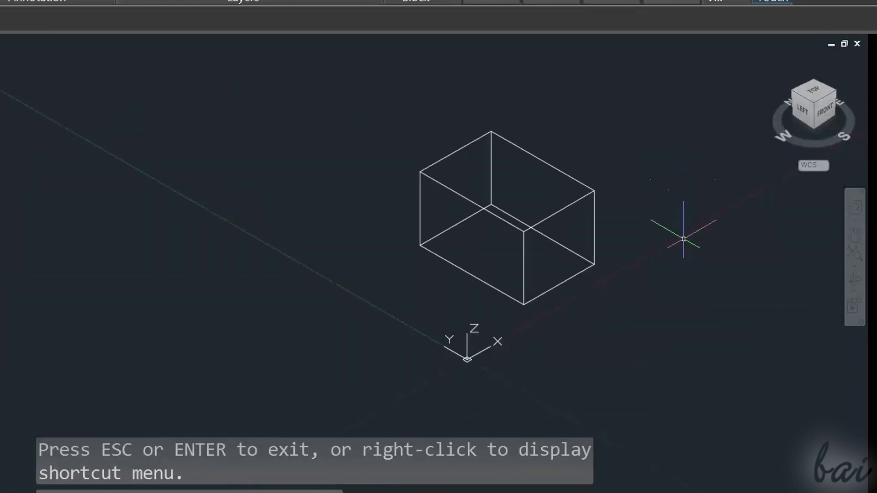
pyautogui.scroll(2, 690, 223)
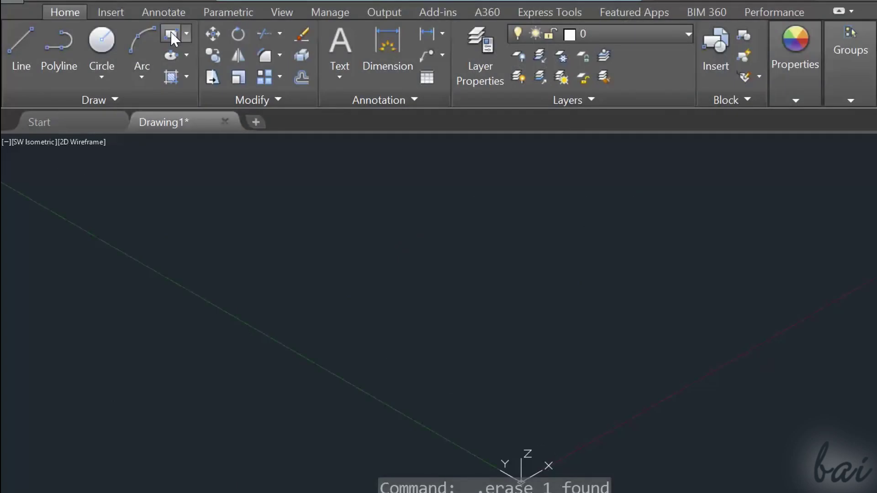
pyautogui.click(171, 33)
pyautogui.click(446, 312)
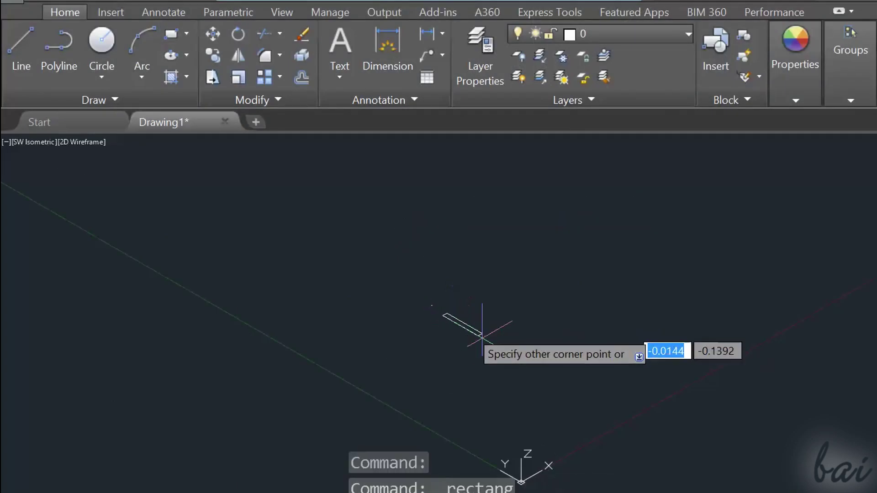
pyautogui.click(692, 326)
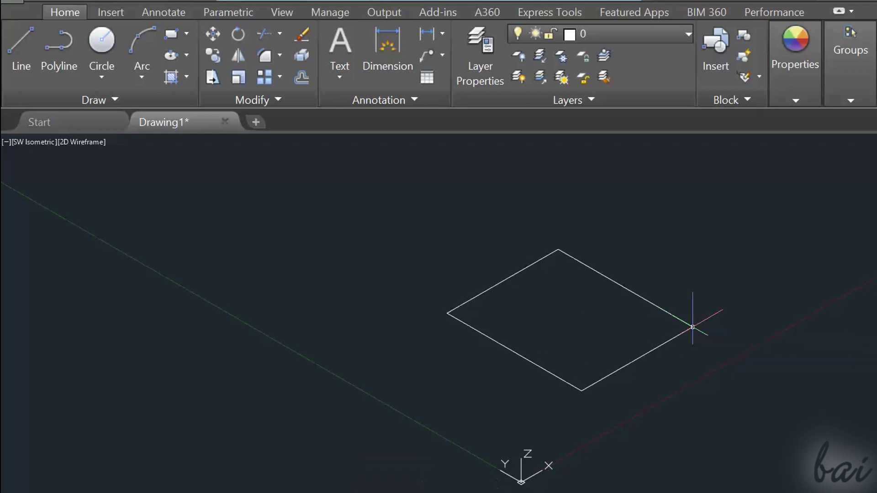
pyautogui.write('l')
pyautogui.press('Return')
pyautogui.click(447, 311)
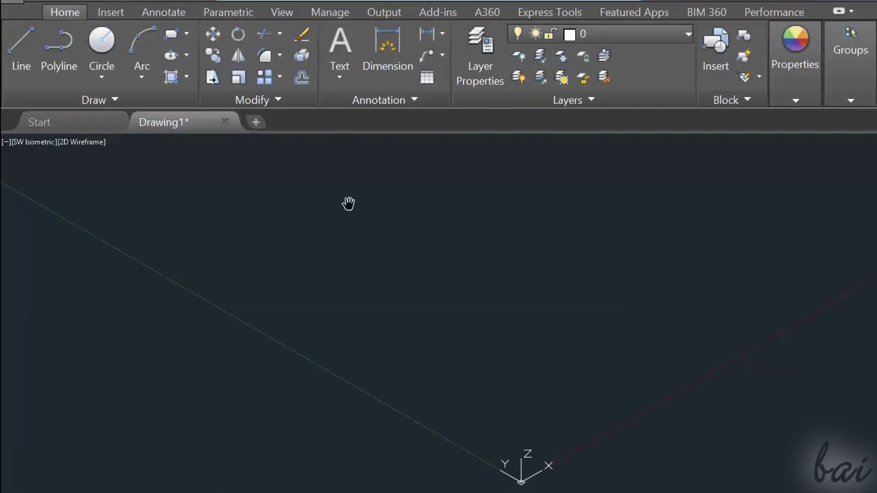
pyautogui.press('Delete')
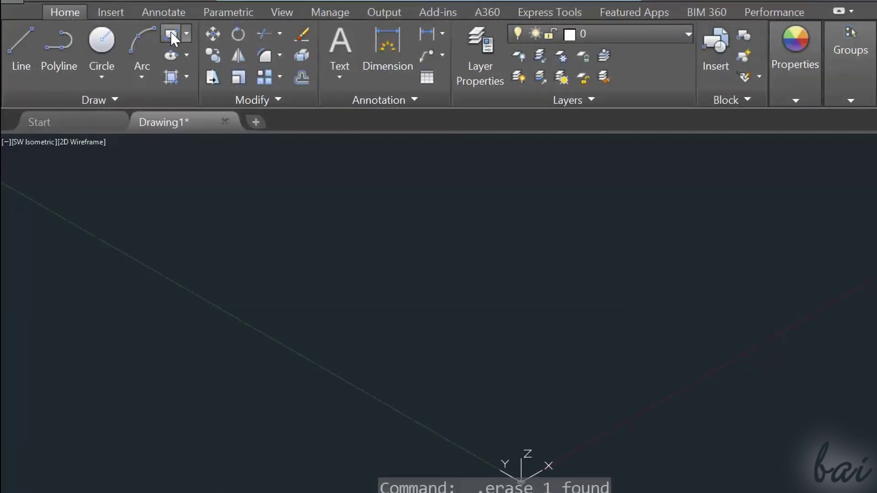
# Draw a rectangle on the XY plane in the isometric view as the base of a box.
pyautogui.click(171, 33)
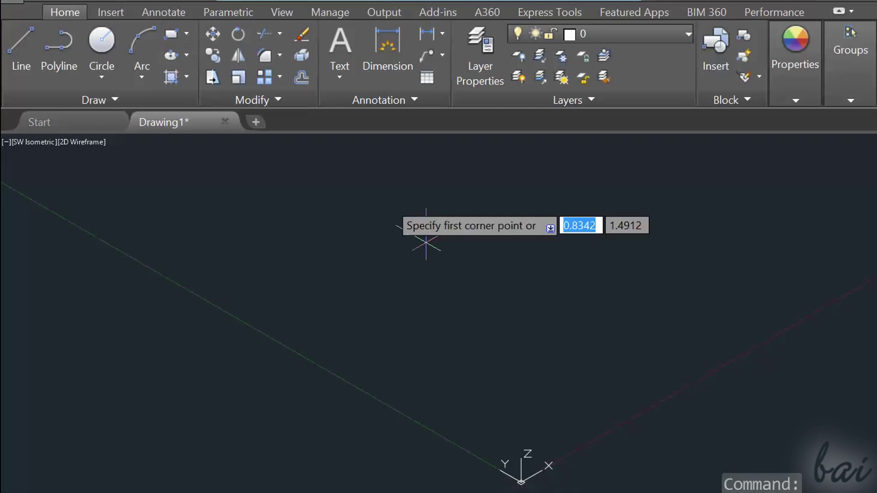
pyautogui.click(446, 313)
pyautogui.click(692, 327)
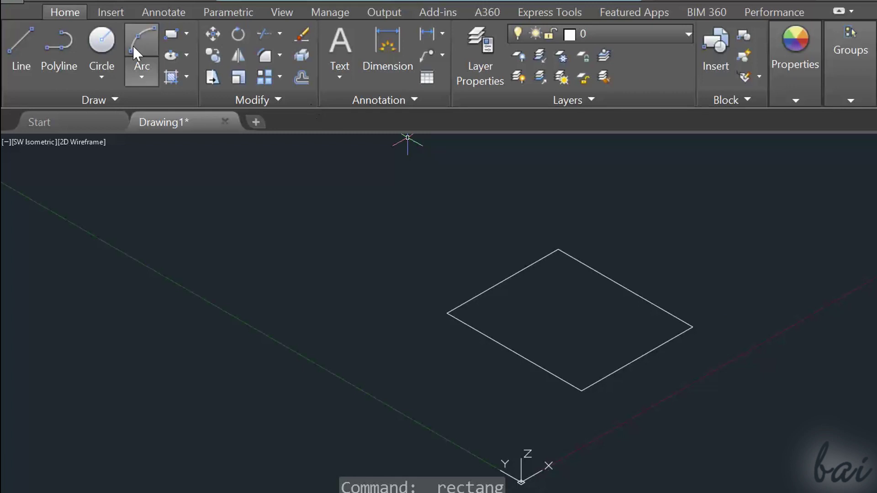
# Draw a line 0.5 long straight up along +Z from the rectangle's westernmost corner.
pyautogui.click(10, 54)
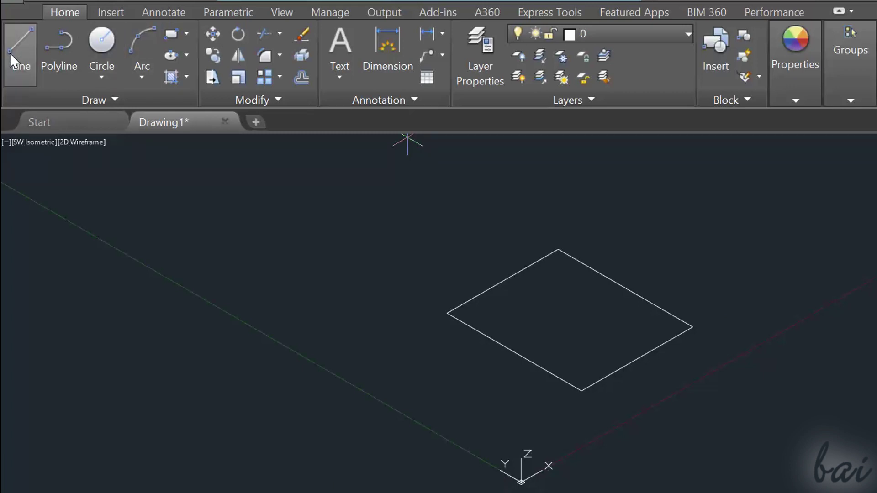
pyautogui.click(447, 313)
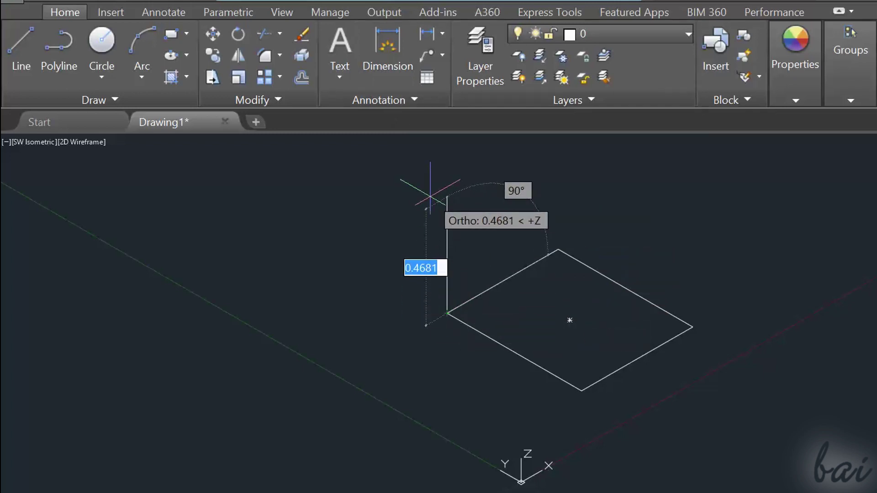
pyautogui.write('0.5')
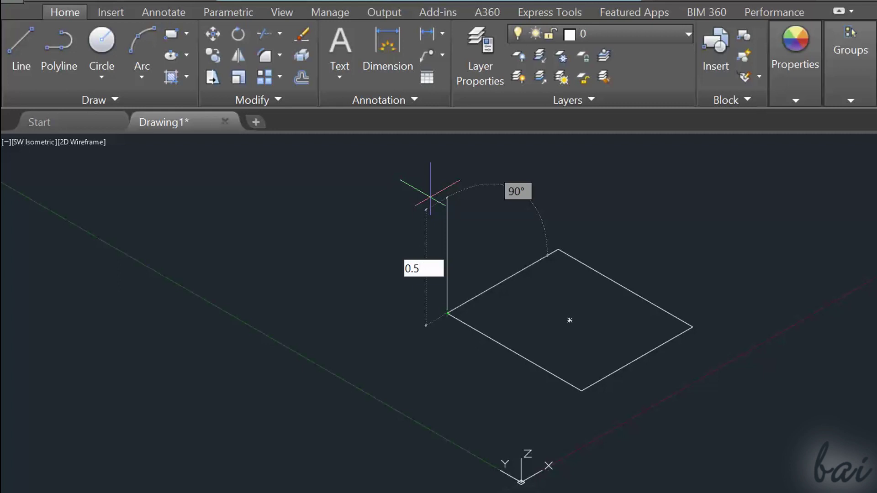
pyautogui.press('Return')
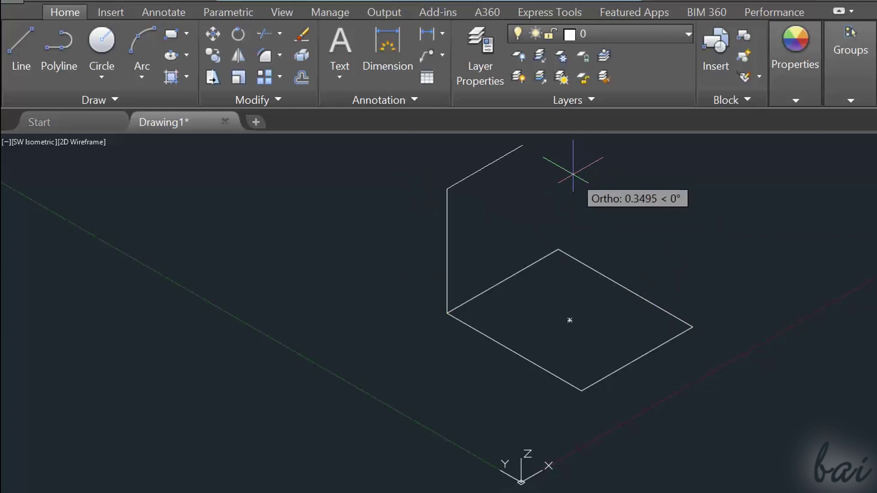
pyautogui.press('Escape')
# Copy the vertical line to the rectangle's other three corners.
pyautogui.click(450, 250)
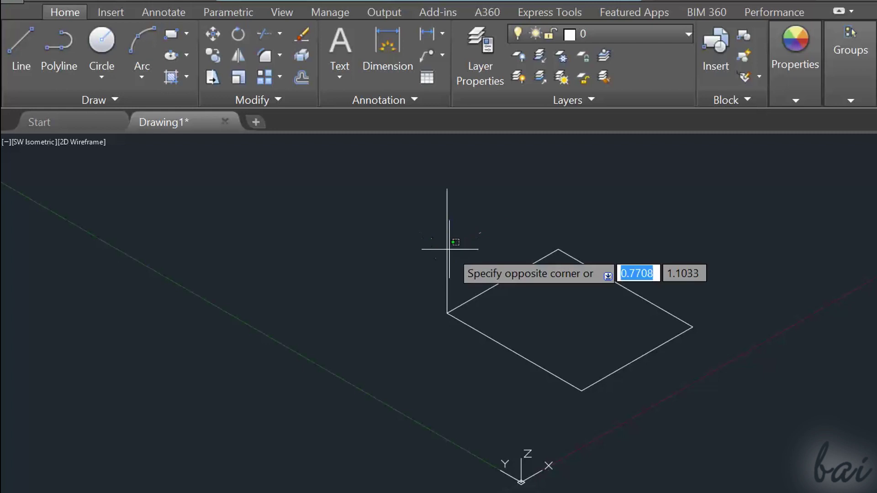
pyautogui.click(446, 251)
pyautogui.click(447, 251)
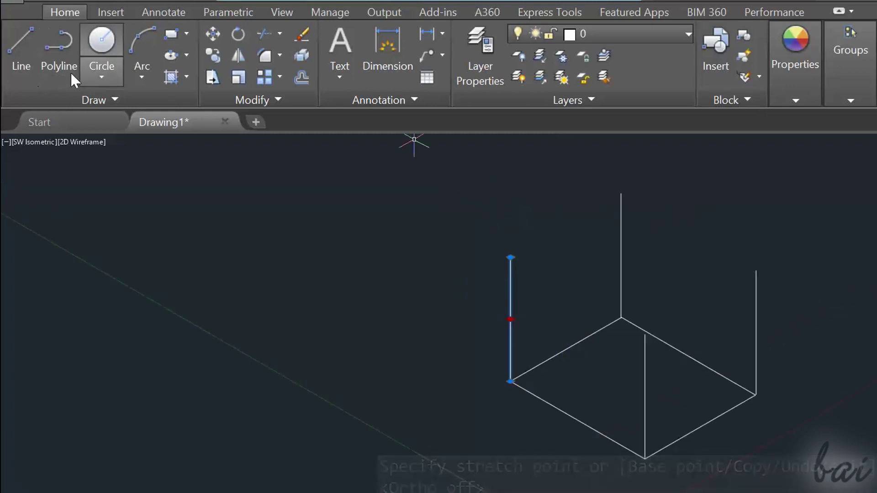
# Connect the upper ends of the four vertical lines with a closed polyline to complete the box's top.
pyautogui.click(62, 60)
pyautogui.click(511, 257)
pyautogui.click(629, 187)
pyautogui.click(757, 271)
pyautogui.click(644, 333)
pyautogui.click(510, 257)
pyautogui.scroll(-2, 855, 265)
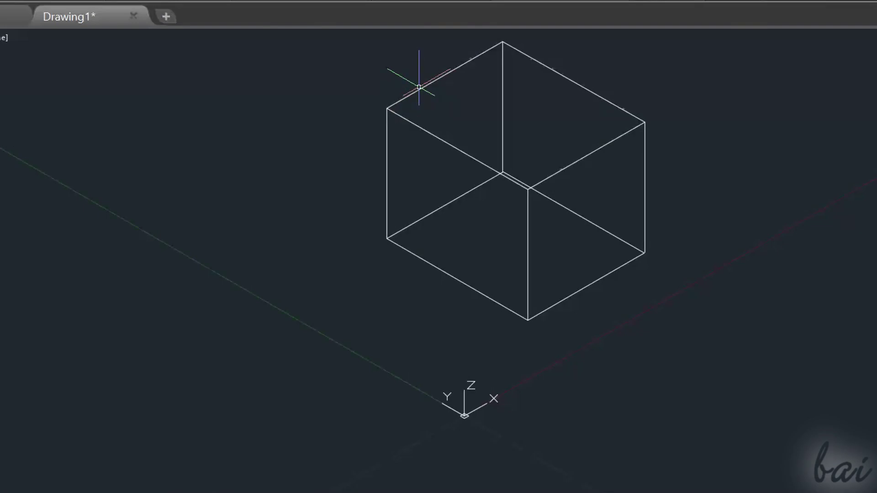
# Select the box's top polyline and one of its vertical edges in turn to check they are separate objects, clearing each selection.
pyautogui.click(420, 90)
pyautogui.scroll(2, 647, 99)
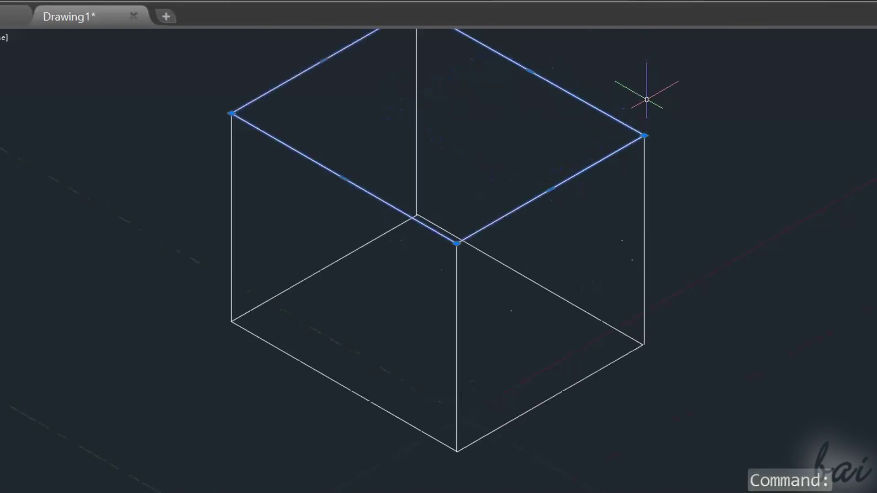
pyautogui.press('Escape')
pyautogui.click(644, 203)
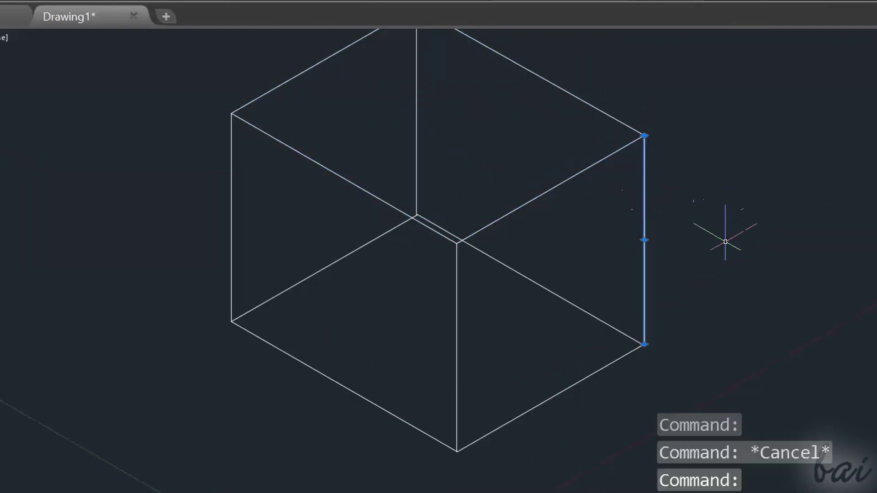
pyautogui.press('Escape')
# Move all the lines of the box together, using an upper corner as the base point.
pyautogui.click(573, 298)
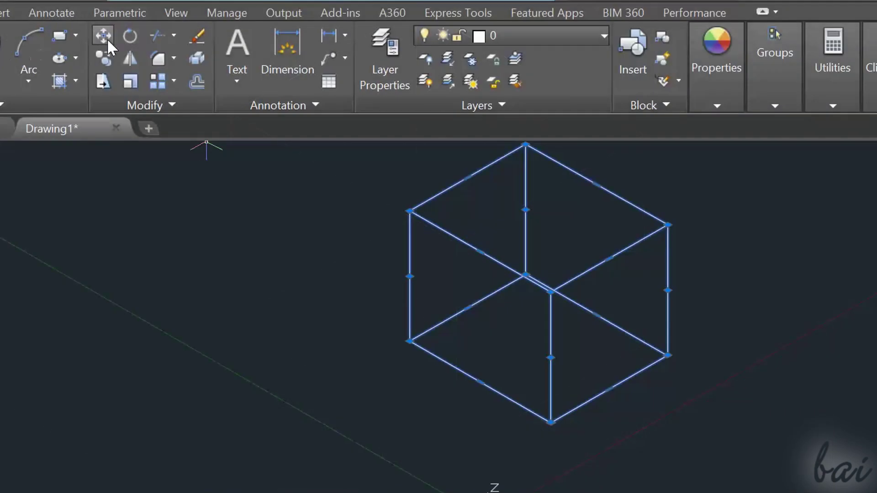
pyautogui.click(103, 35)
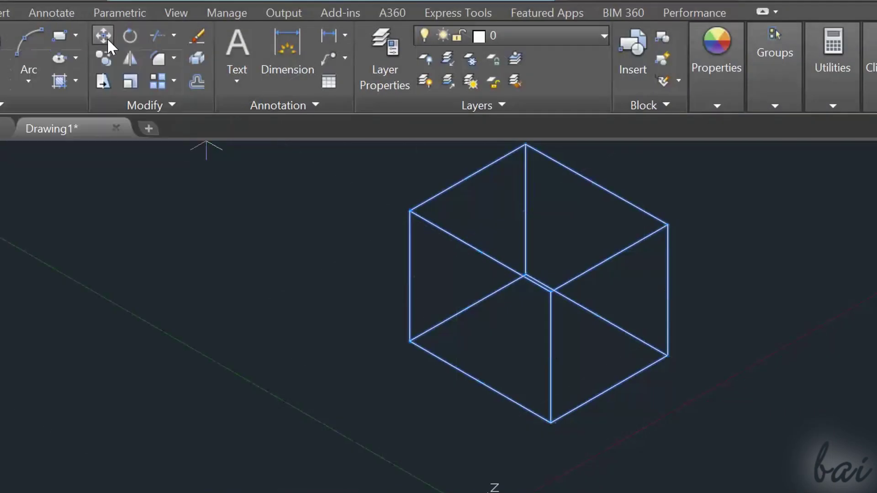
pyautogui.click(411, 212)
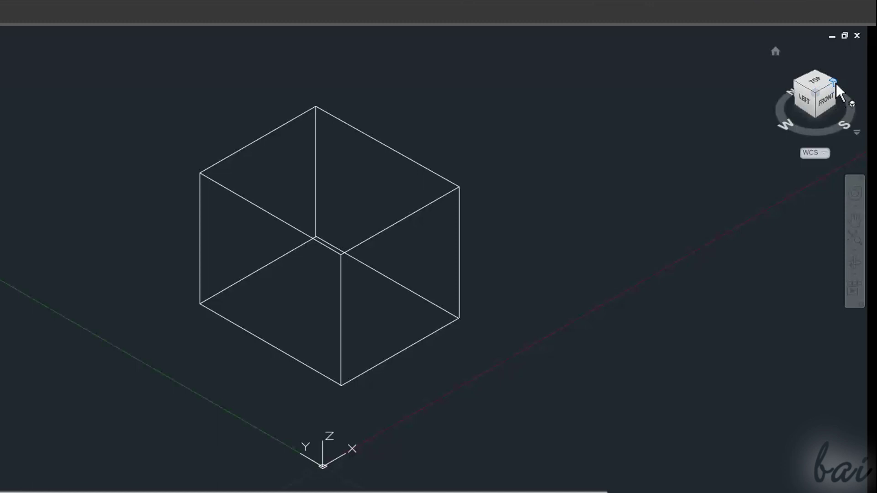
# Turn the box view to the southeast isometric direction and back to southwest isometric with the ViewCube.
pyautogui.click(834, 83)
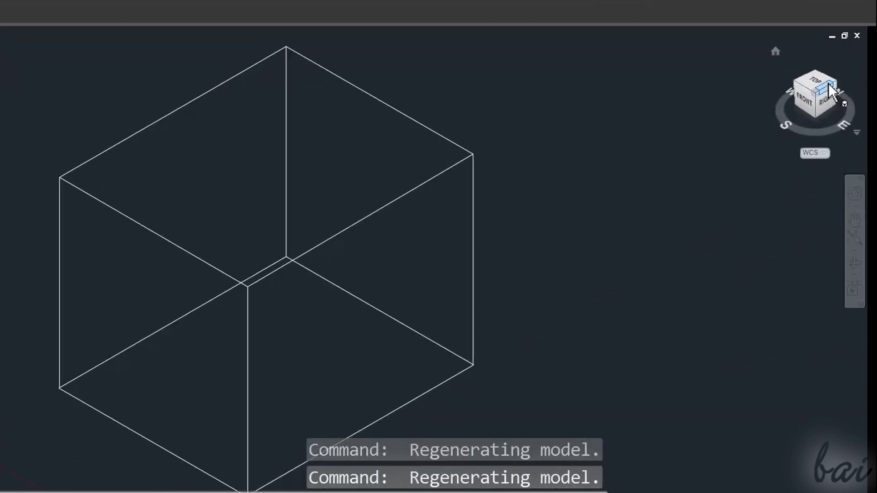
pyautogui.click(834, 84)
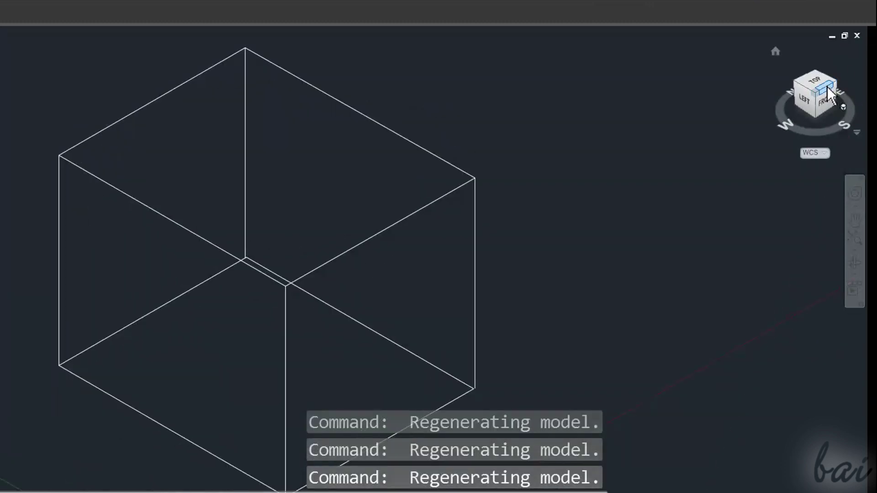
pyautogui.click(828, 90)
pyautogui.click(827, 85)
pyautogui.click(827, 85)
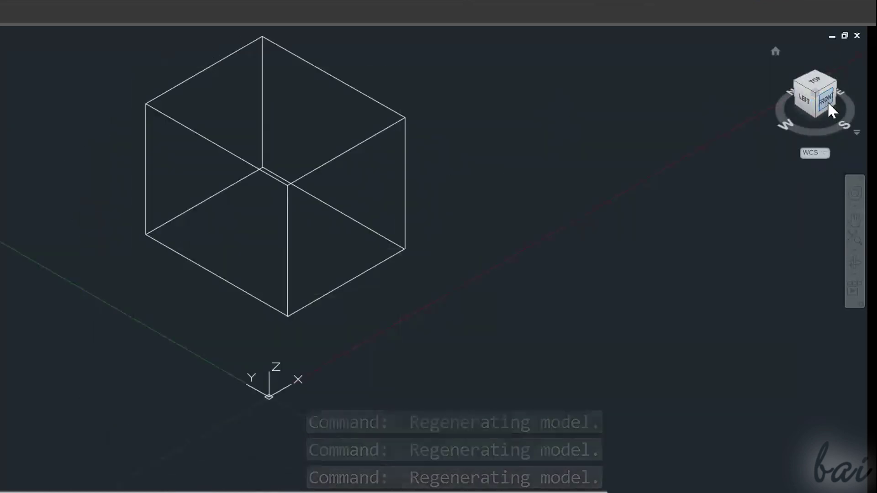
# View the box from the front, right and top, and return to the front view.
pyautogui.click(827, 100)
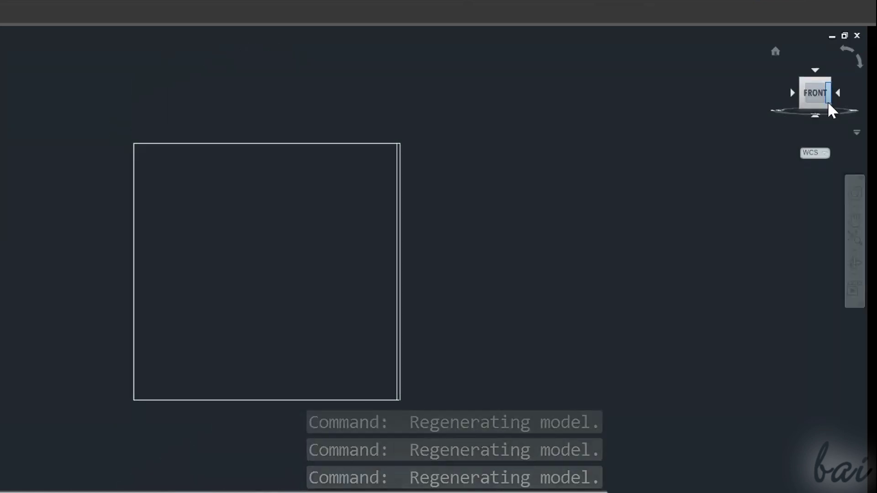
pyautogui.click(838, 96)
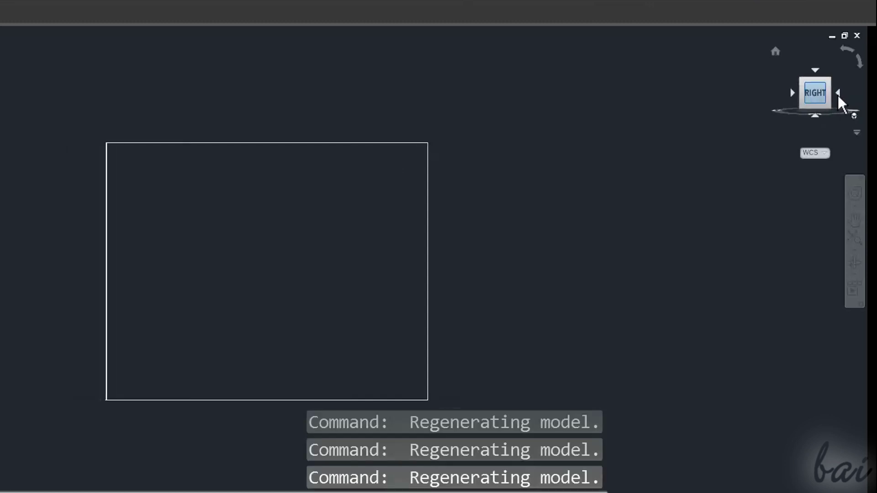
pyautogui.click(816, 77)
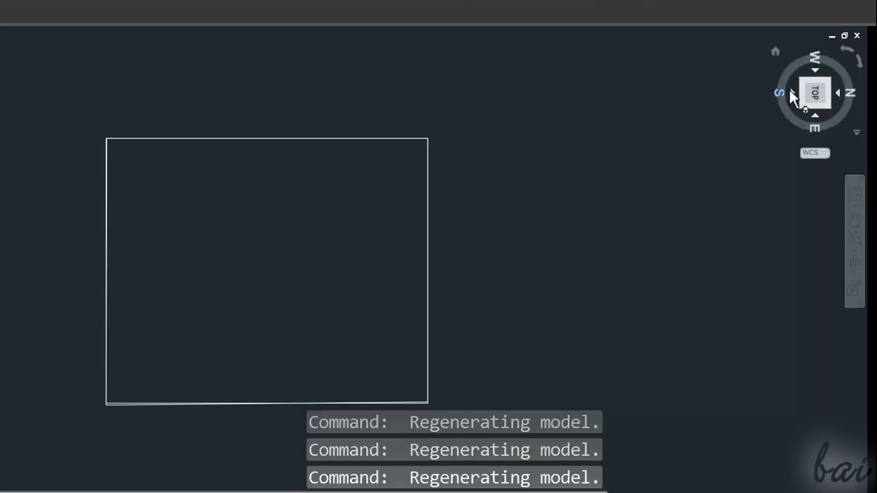
pyautogui.click(791, 92)
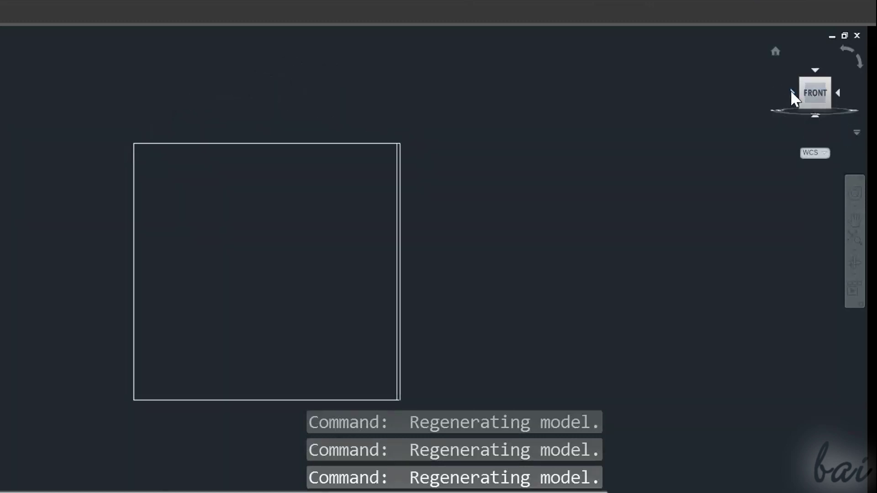
# Rotate the view around the model through right, back, left and front, finishing in the top view.
pyautogui.click(837, 92)
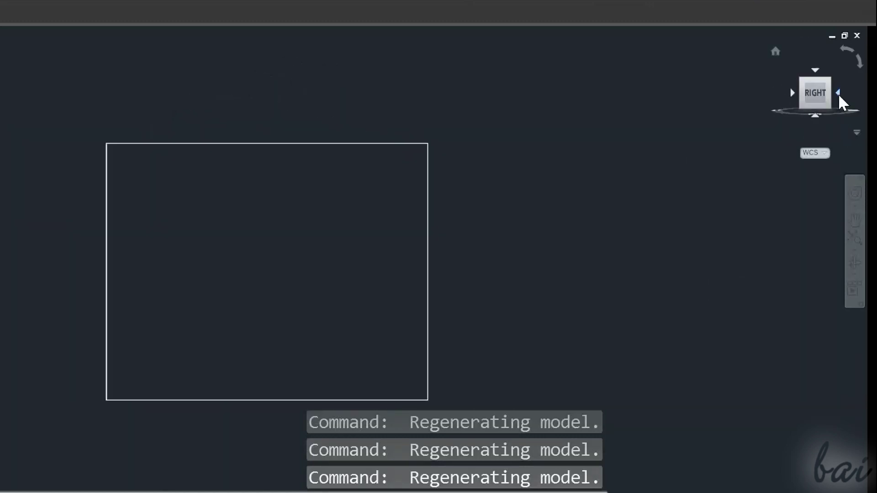
pyautogui.click(839, 94)
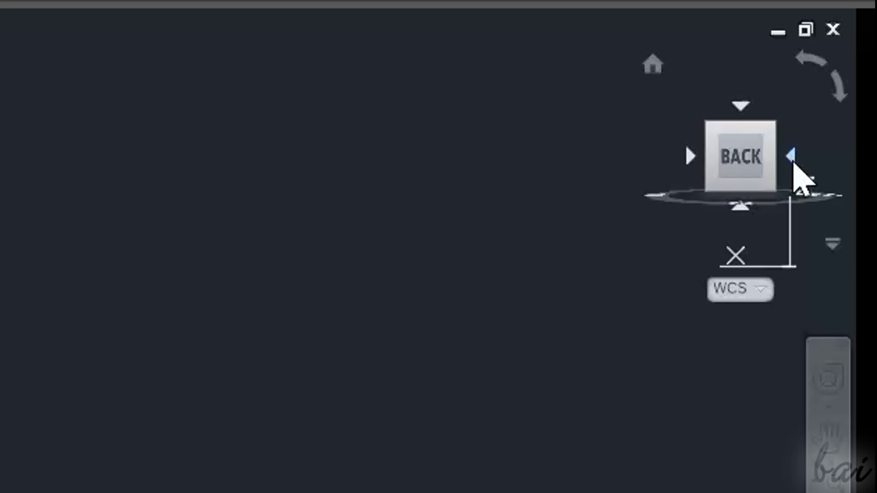
pyautogui.click(793, 159)
pyautogui.click(794, 160)
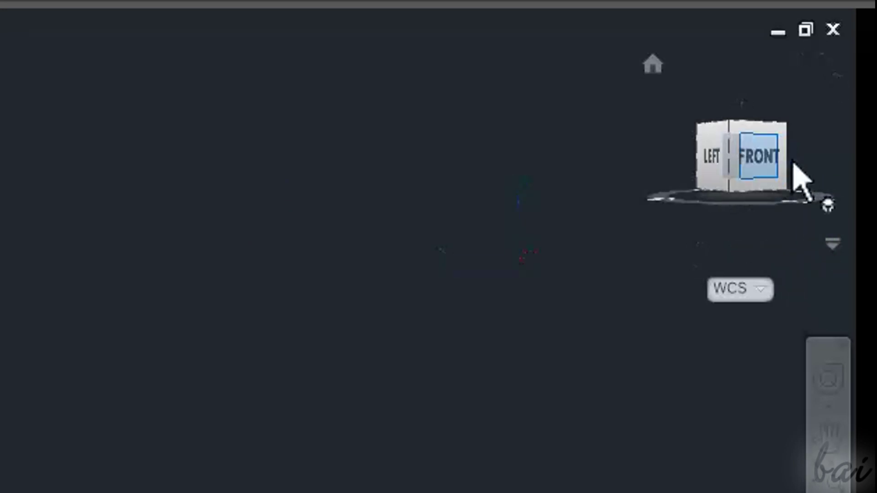
pyautogui.click(740, 105)
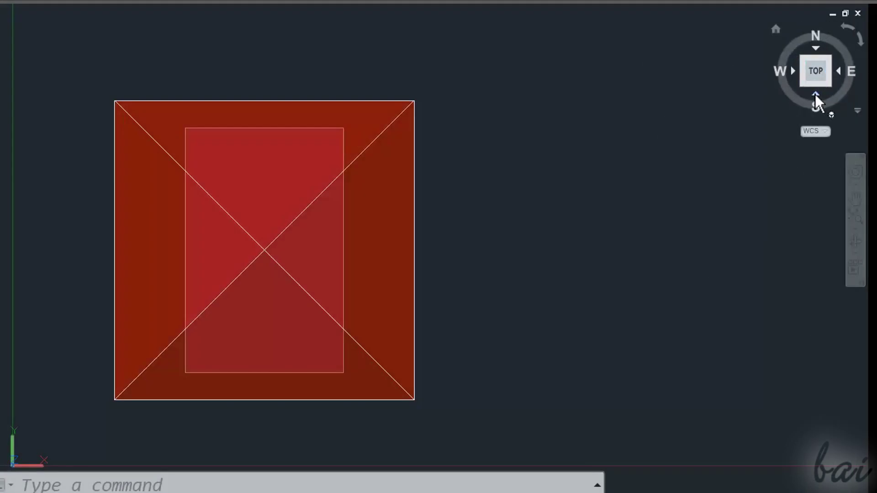
# Examine the coloured house model from the bottom, front, right and back views.
pyautogui.click(815, 94)
pyautogui.click(815, 94)
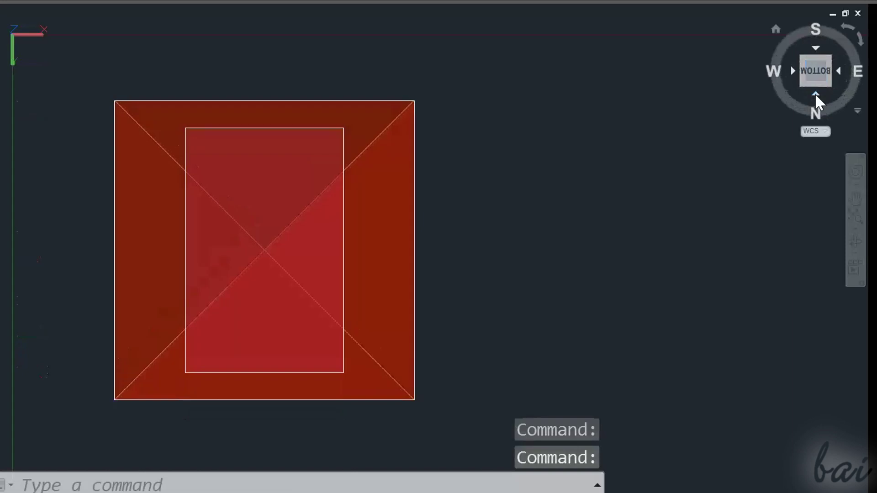
pyautogui.click(816, 51)
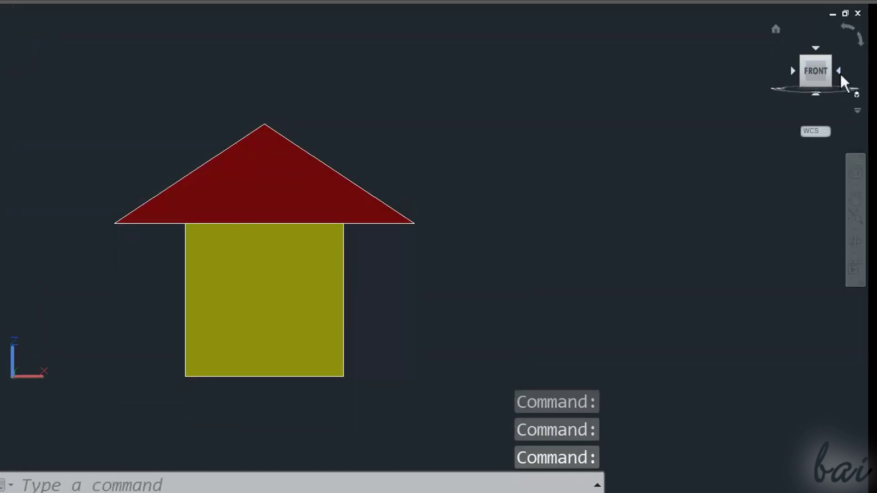
pyautogui.click(840, 73)
pyautogui.click(840, 72)
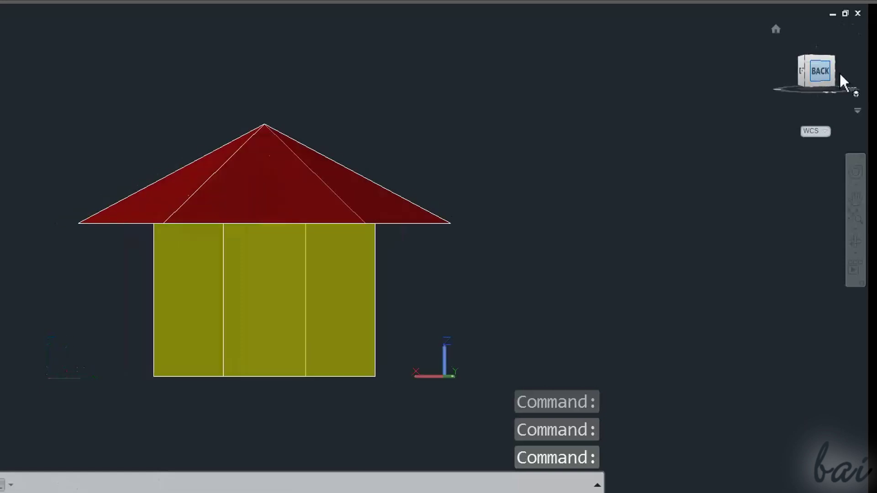
# Rotate the house model from the back view around to the front, and look at it from the top.
pyautogui.click(840, 73)
pyautogui.click(839, 73)
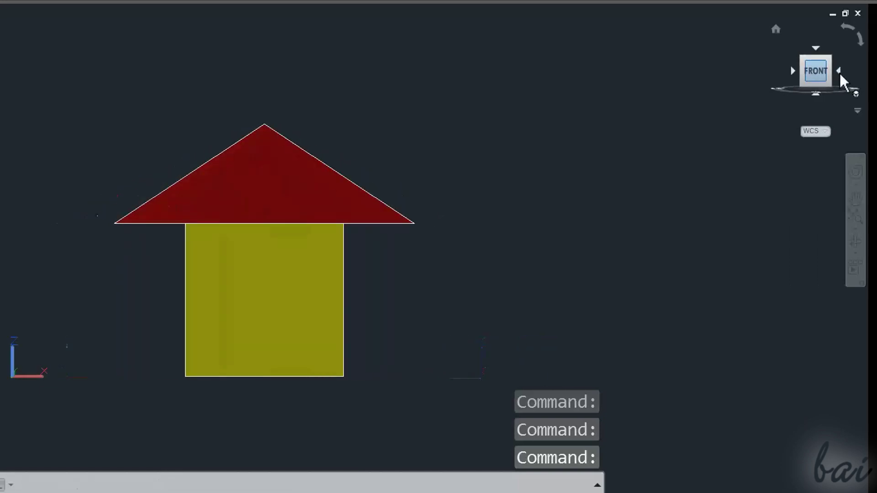
pyautogui.click(815, 50)
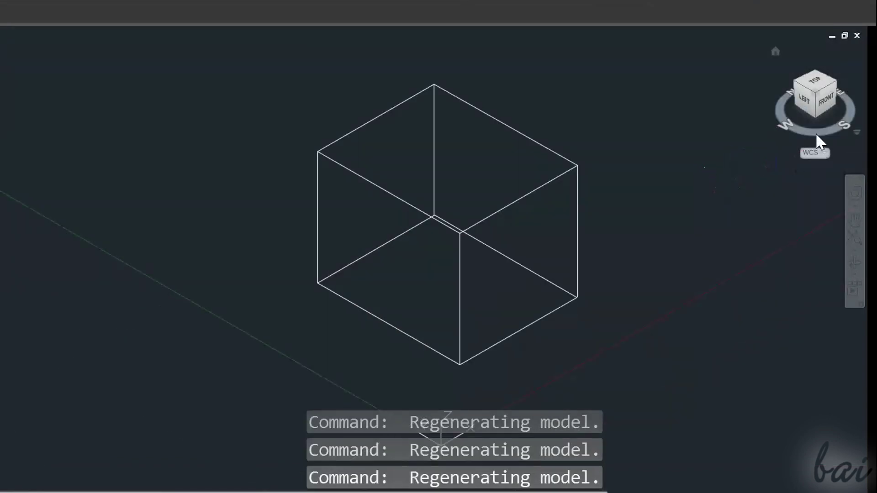
# Orbit the wireframe box freely to view it from several angles, finishing near the southwest isometric direction.
pyautogui.moveTo(827, 139)
pyautogui.keyDown('shift'); pyautogui.mouseDown(button='middle')
pyautogui.moveTo(417, 115)
pyautogui.moveTo(399, 101)
pyautogui.moveTo(642, 137)
pyautogui.mouseUp(button='middle'); pyautogui.keyUp('shift')
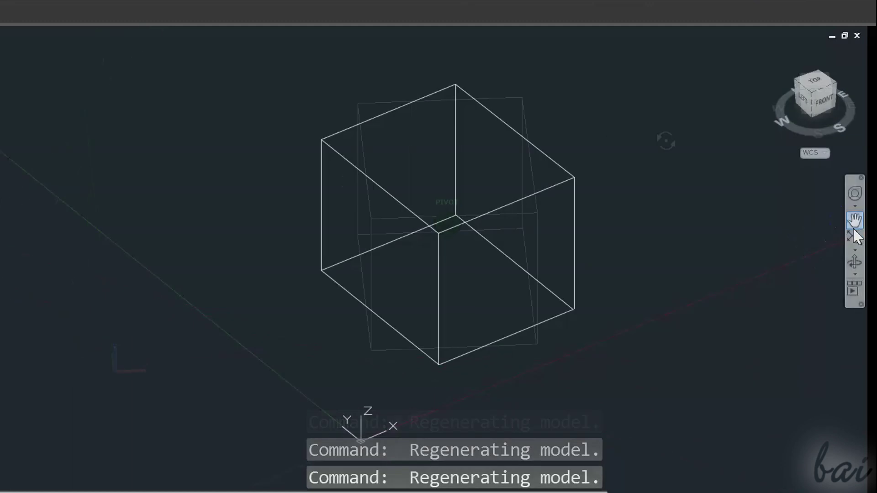
pyautogui.click(855, 264)
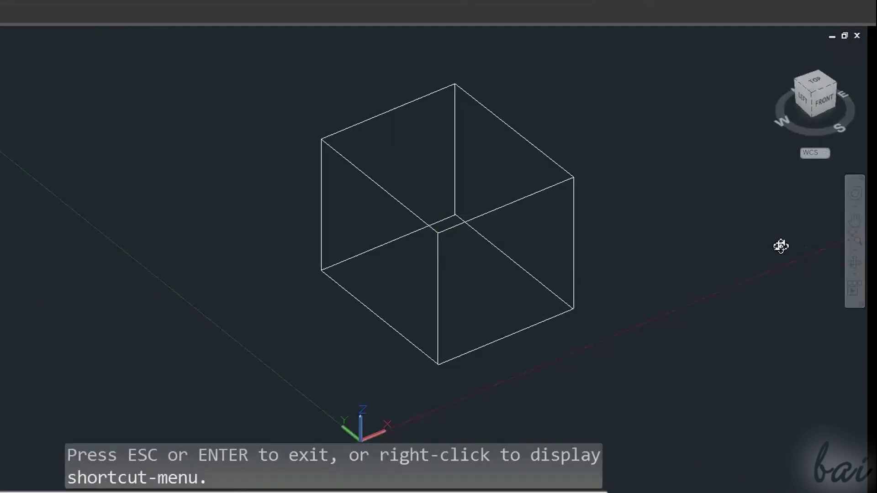
pyautogui.moveTo(647, 248); pyautogui.dragTo(684, 237)
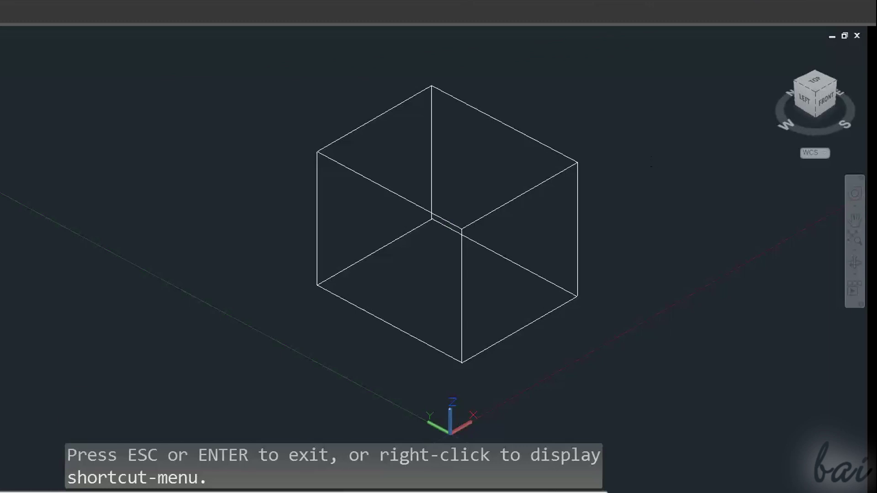
pyautogui.press('Escape')
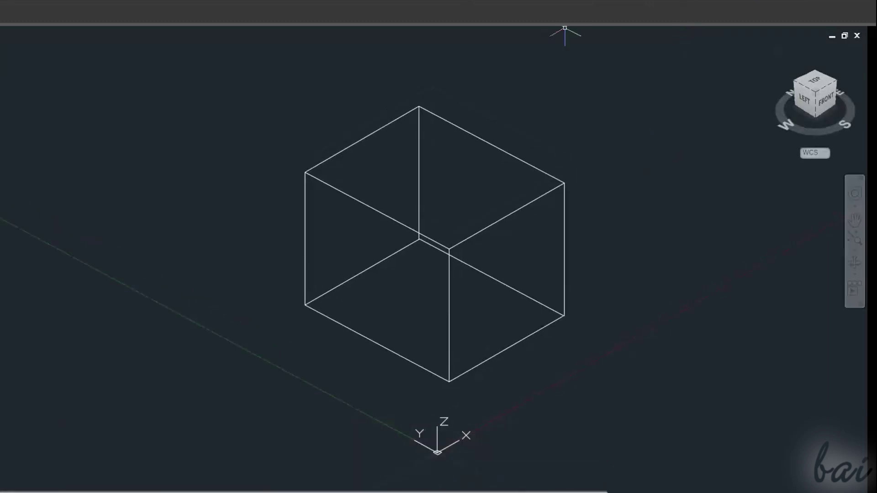
# Draw two circles centred on the box's upper and lower west corners, the lower with a radius of about 0.29.
pyautogui.write('c')
pyautogui.press('Return')
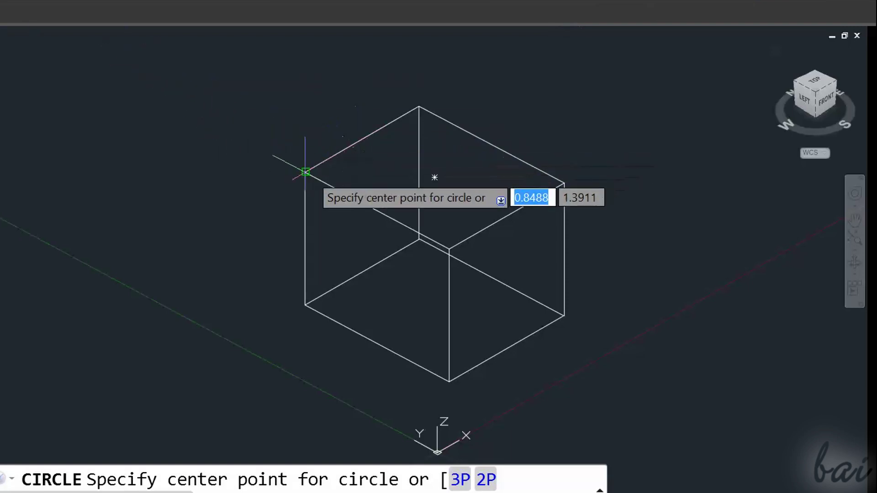
pyautogui.click(305, 172)
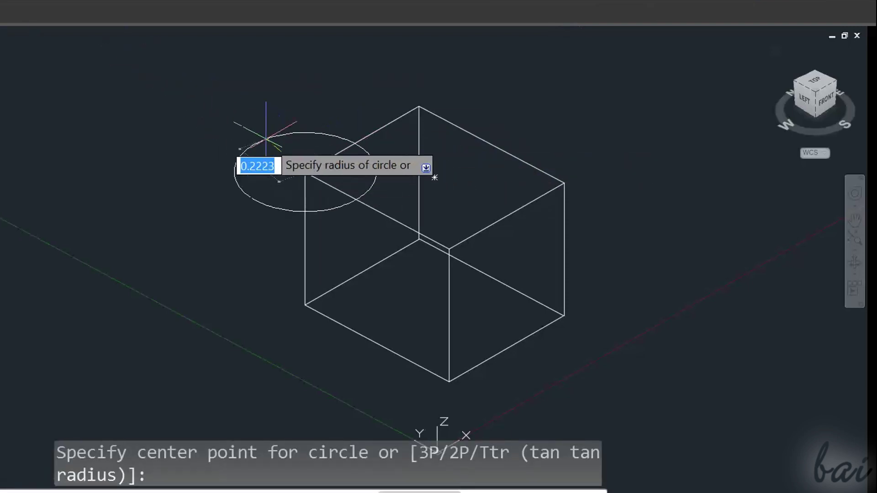
pyautogui.click(249, 117)
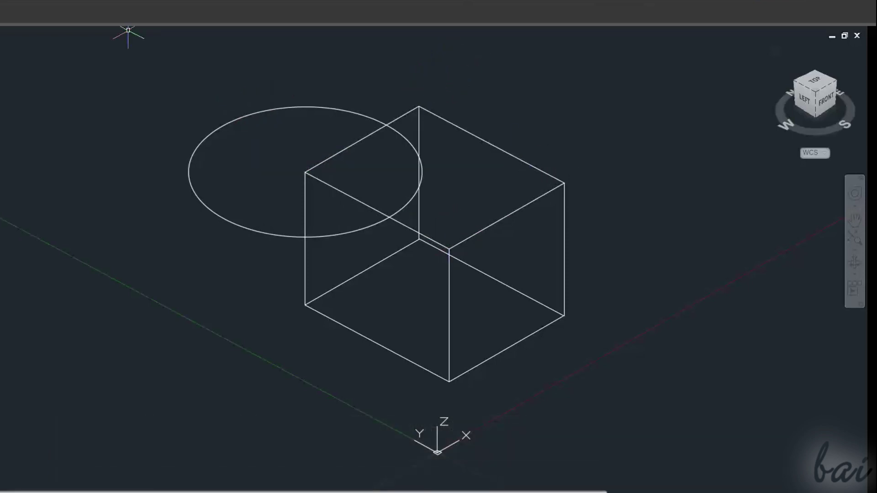
pyautogui.press('Return')
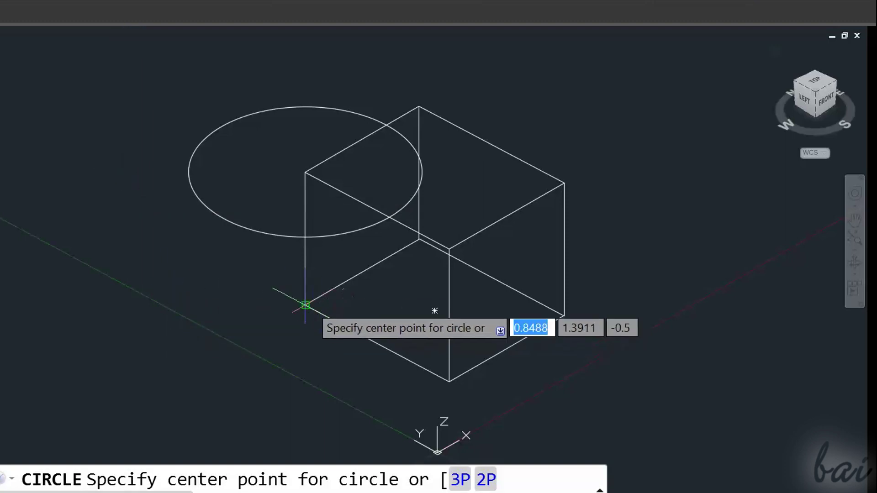
pyautogui.click(305, 304)
pyautogui.click(235, 255)
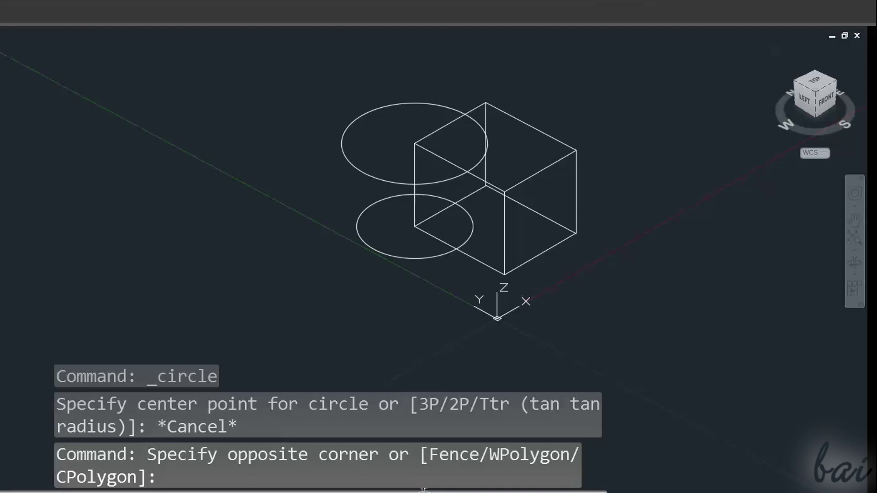
# Turn Ortho on and reorient the UCS at its origin so that the X axis points vertically down.
pyautogui.press('F8')
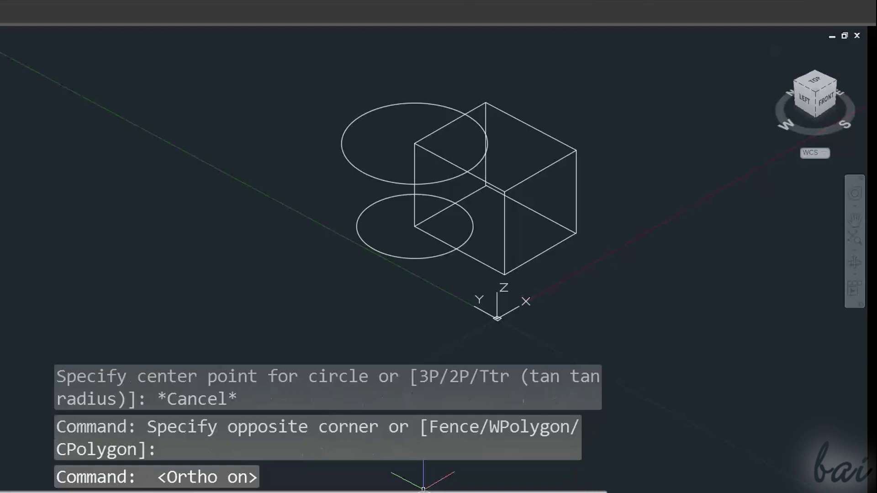
pyautogui.scroll(-4, 575, 309)
pyautogui.scroll(2, 711, 353)
pyautogui.scroll(2, 640, 235)
pyautogui.scroll(2, 417, 282)
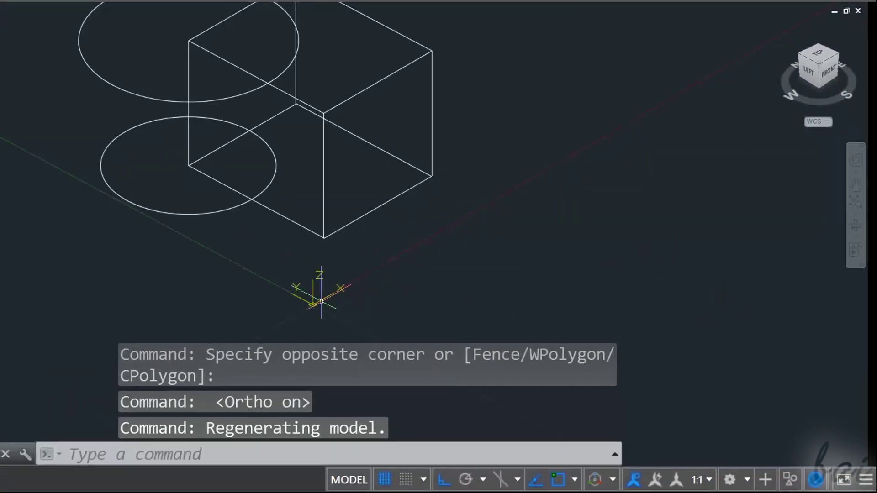
pyautogui.click(321, 305)
pyautogui.click(314, 297)
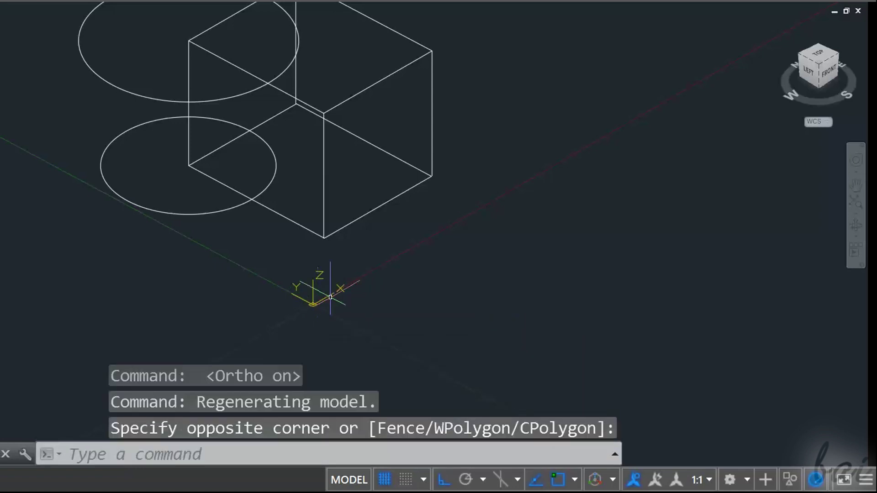
pyautogui.click(337, 294)
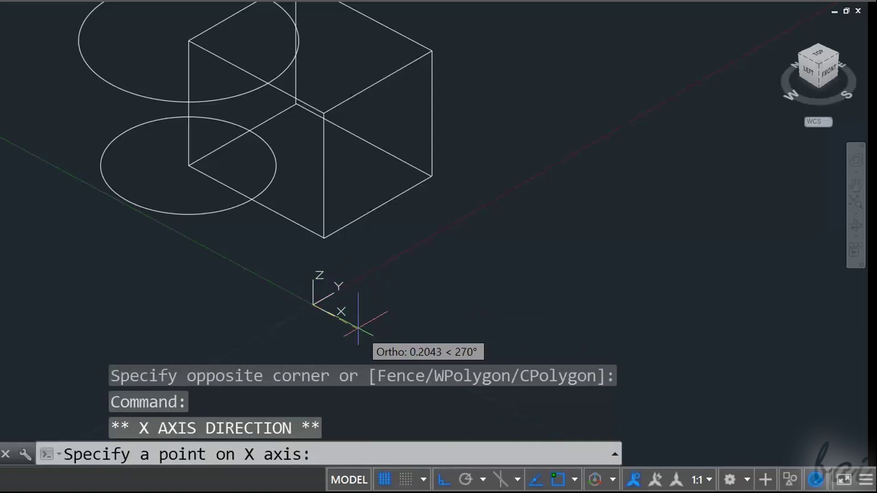
pyautogui.click(292, 347)
# Draw a circle in the vertical working plane, centred on the box's lower front corner.
pyautogui.write('c')
pyautogui.press('Return')
pyautogui.click(288, 206)
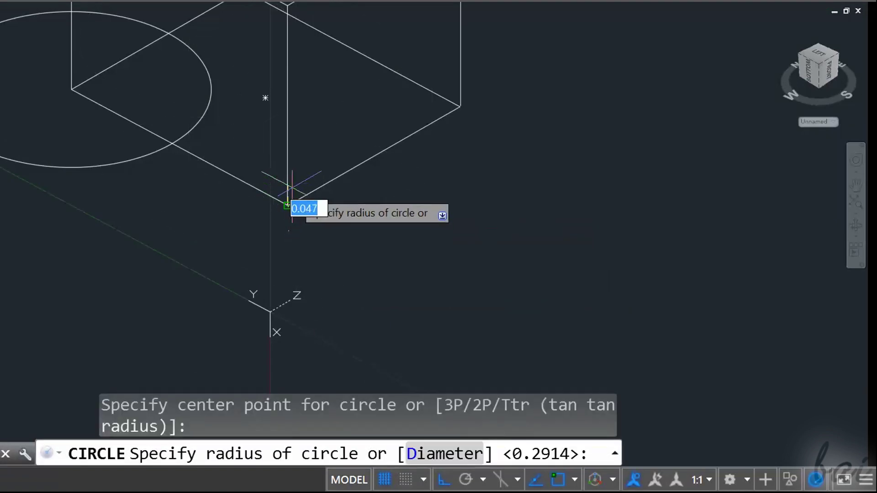
pyautogui.click(303, 139)
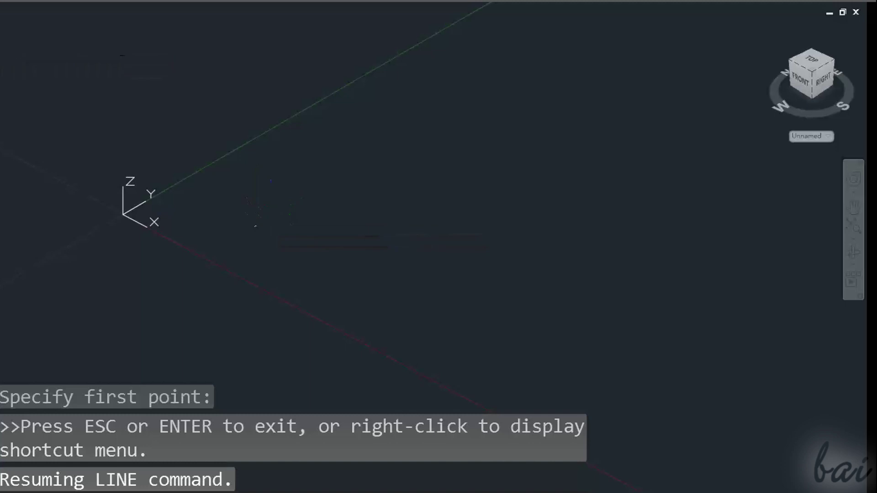
# Draw a closed four-segment 3D polyline near the UCS origin, with its third segment vertical.
pyautogui.click(214, 216)
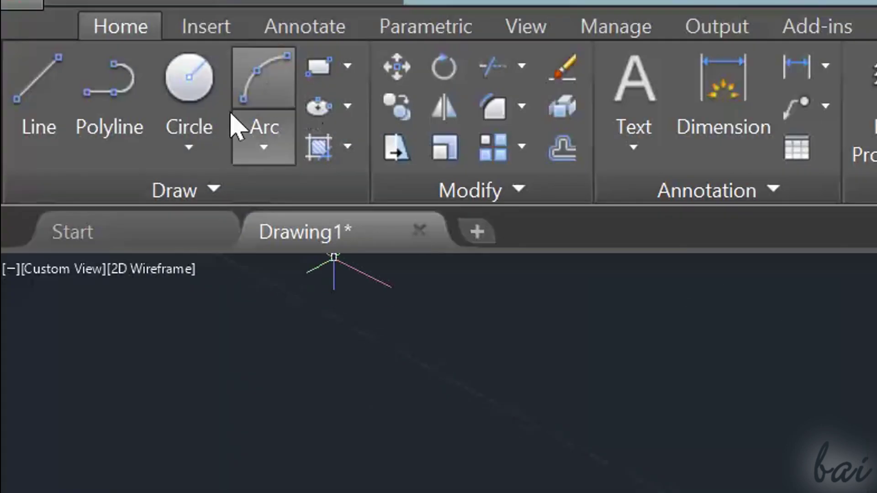
pyautogui.click(219, 184)
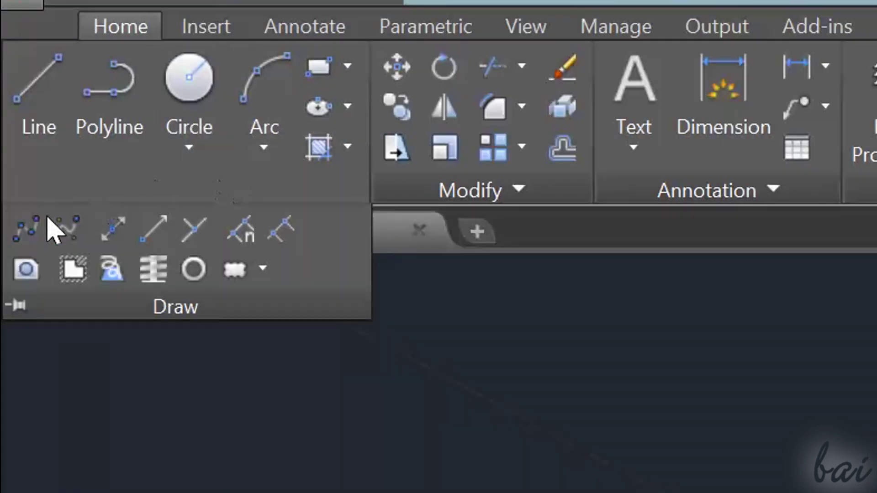
pyautogui.click(120, 282)
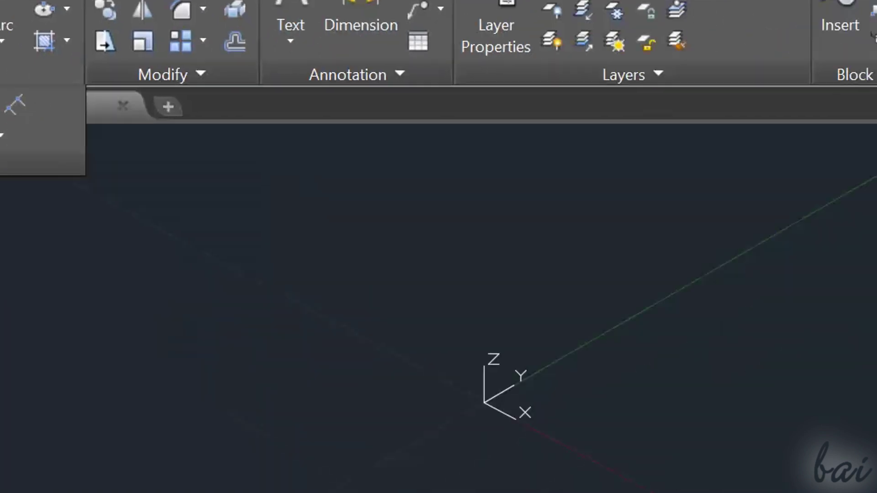
pyautogui.click(220, 215)
pyautogui.click(368, 198)
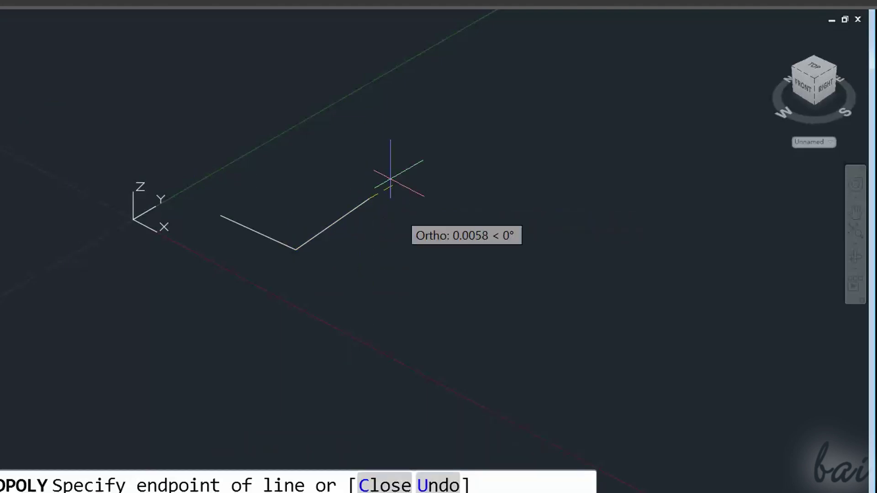
pyautogui.click(370, 98)
pyautogui.press('F8')
pyautogui.write('c')
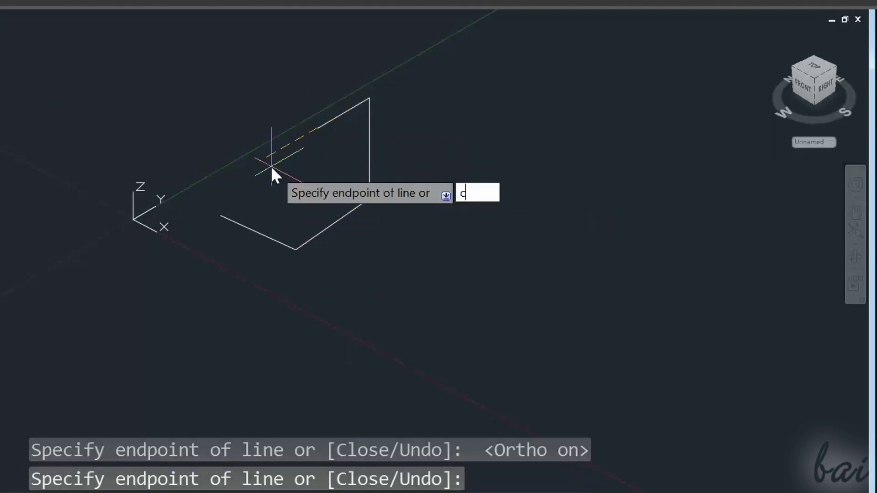
pyautogui.press('Return')
# Orbit around the closed 3D polyline to examine its shape in space.
pyautogui.click(855, 257)
pyautogui.moveTo(805, 221); pyautogui.dragTo(368, 124)
pyautogui.press('Escape')
pyautogui.click(293, 140)
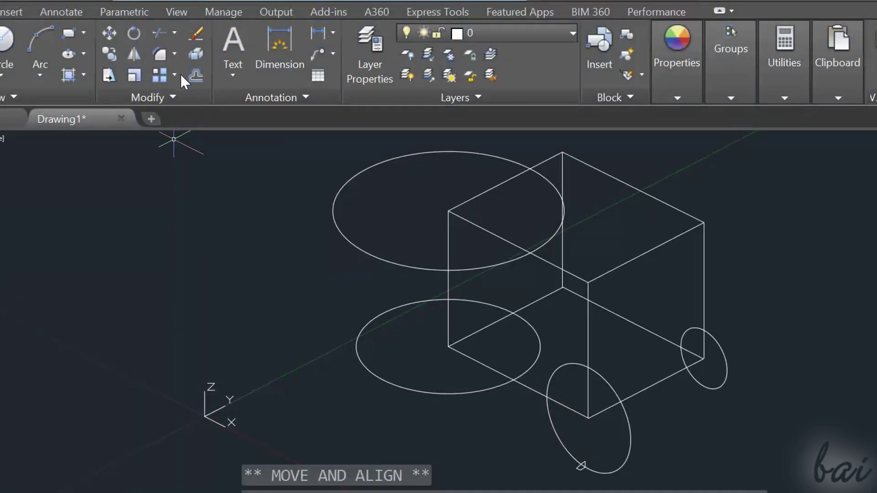
# Try a hatch on the box's bottom face, and reorient the UCS so that its XY plane is vertical.
pyautogui.click(68, 75)
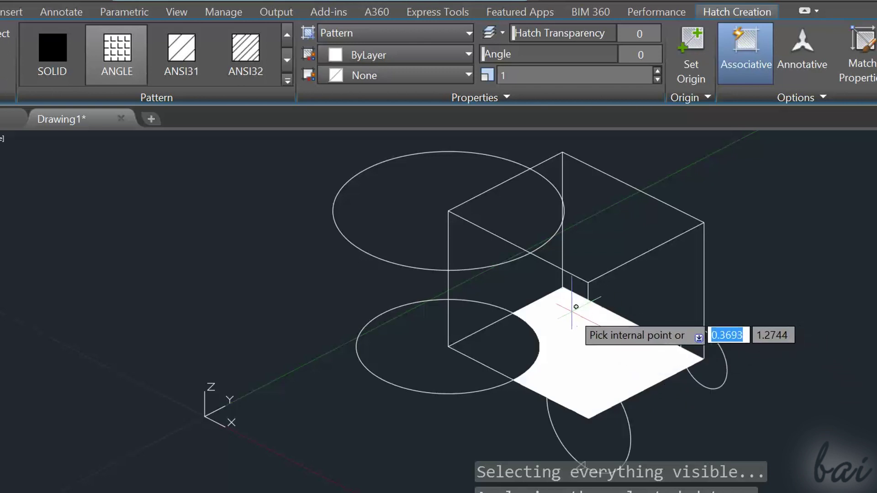
pyautogui.press('Escape')
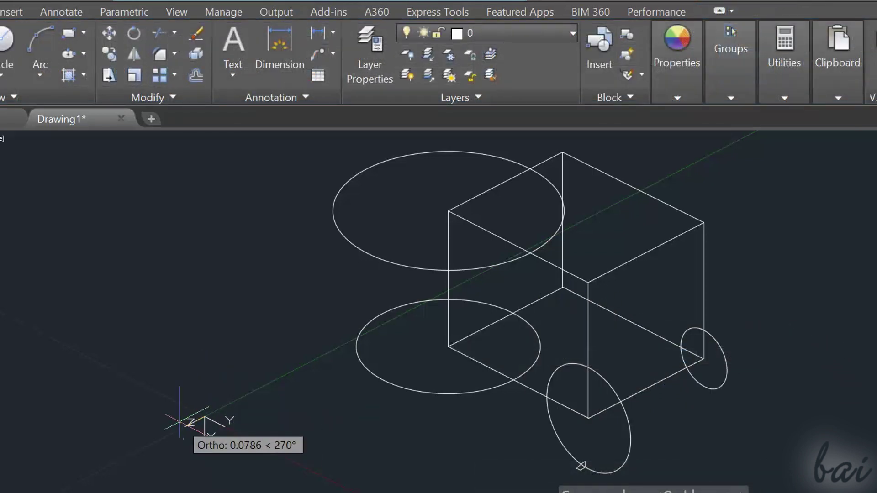
pyautogui.click(180, 420)
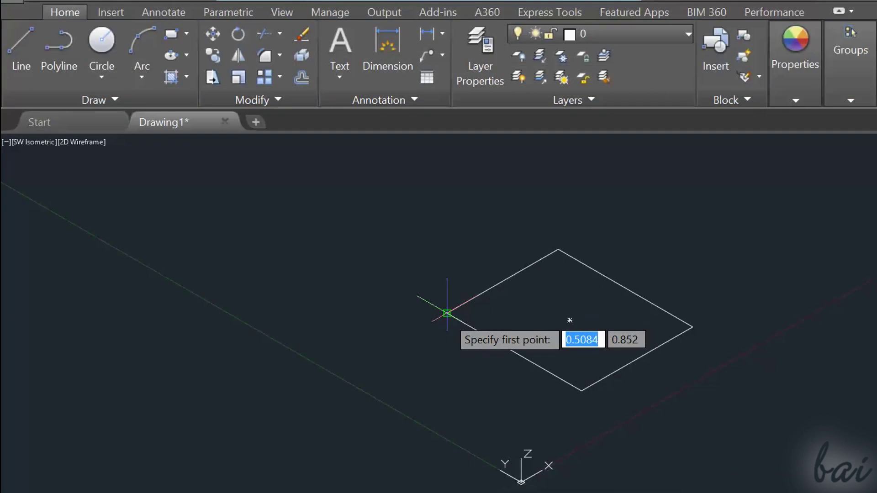
# Draw a vertical line 0.5 long upward along Z from the rectangle's west corner.
pyautogui.click(447, 314)
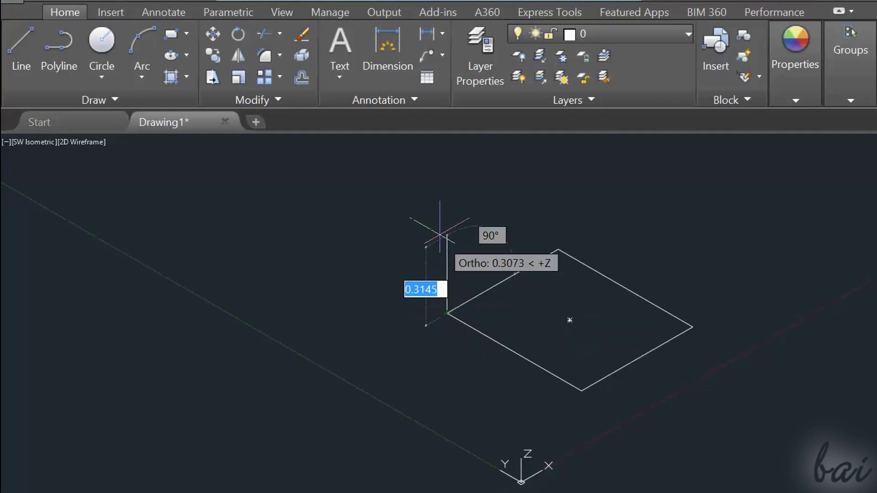
pyautogui.write('0')
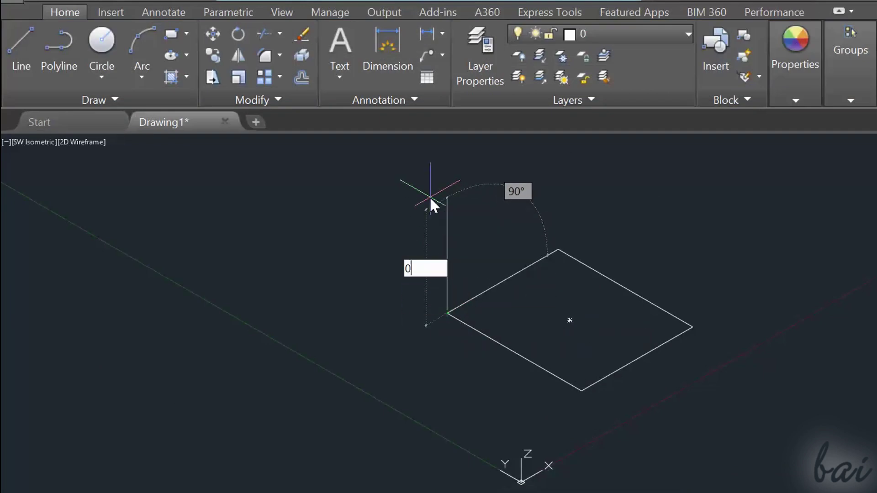
pyautogui.write('.5')
pyautogui.press('Return')
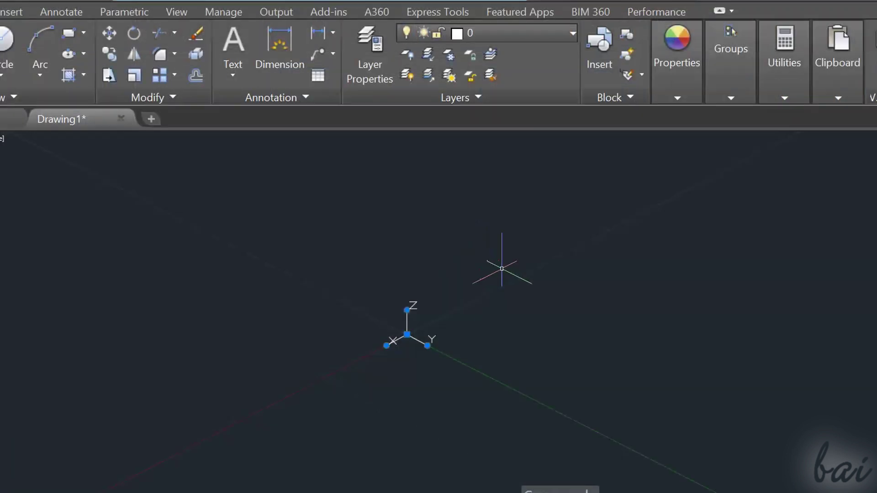
# Add the 3D Tools set to the ribbon and display its commands.
pyautogui.click(838, 64)
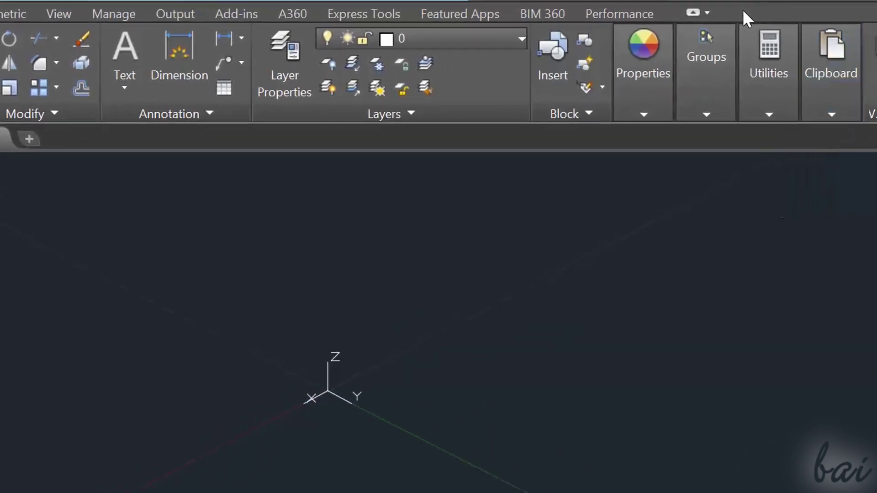
pyautogui.rightClick(750, 9)
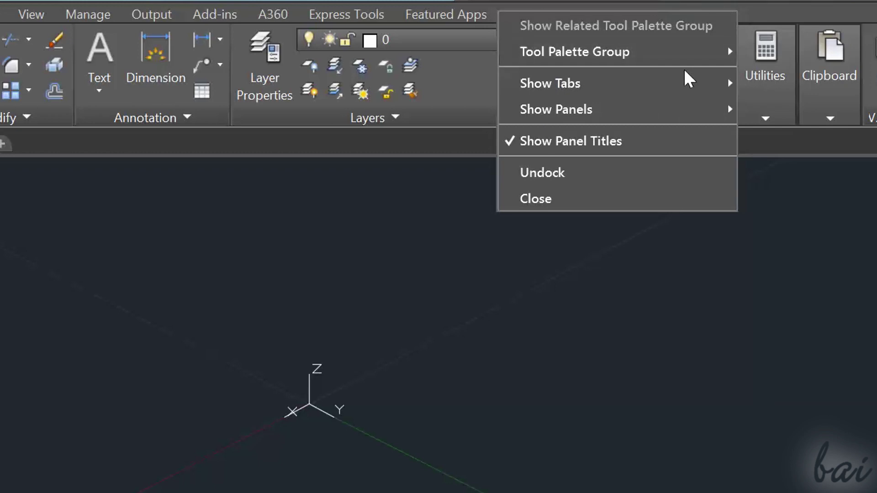
pyautogui.moveTo(689, 85)
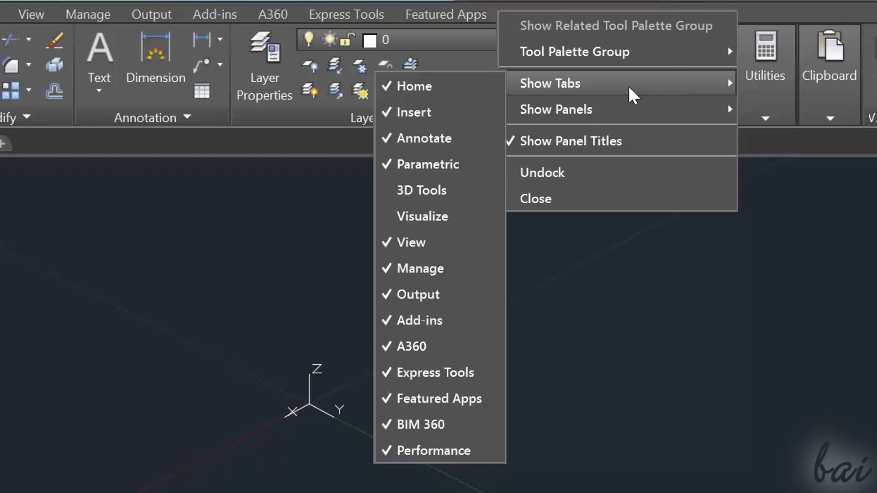
pyautogui.click(440, 192)
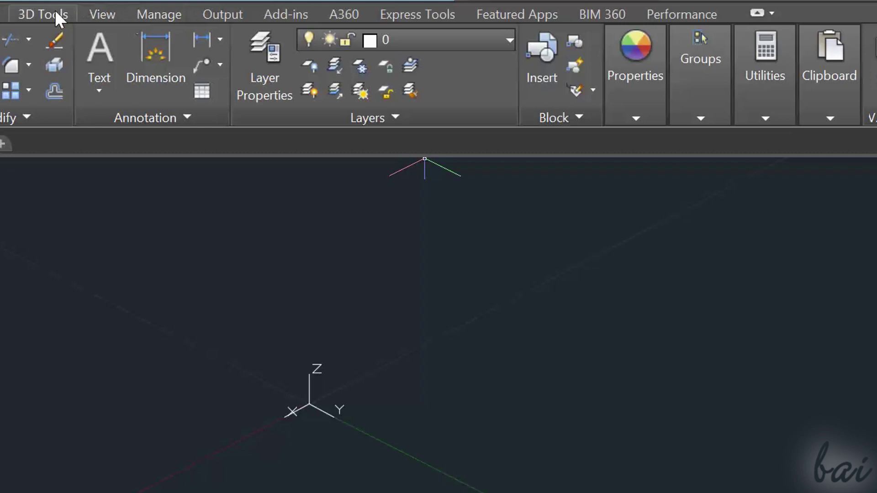
pyautogui.click(53, 15)
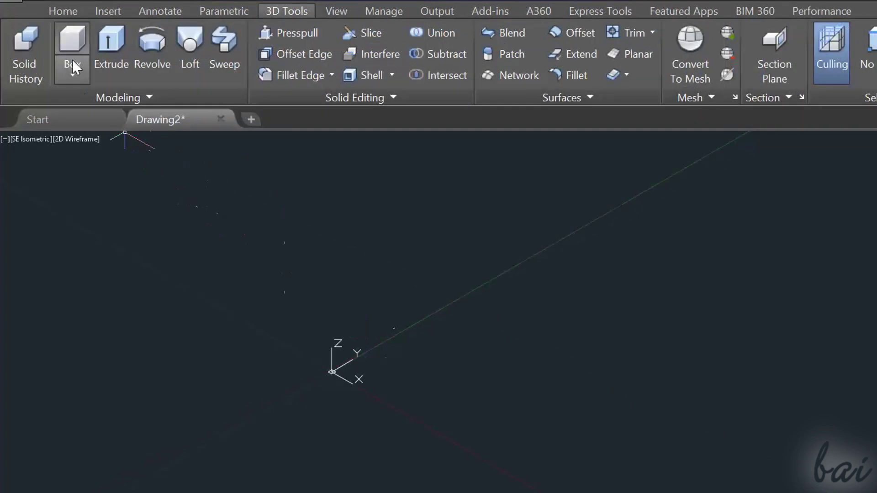
# Create a box solid between the X and Y axes from two opposite base corners and a height.
pyautogui.click(74, 44)
pyautogui.click(388, 391)
pyautogui.click(542, 375)
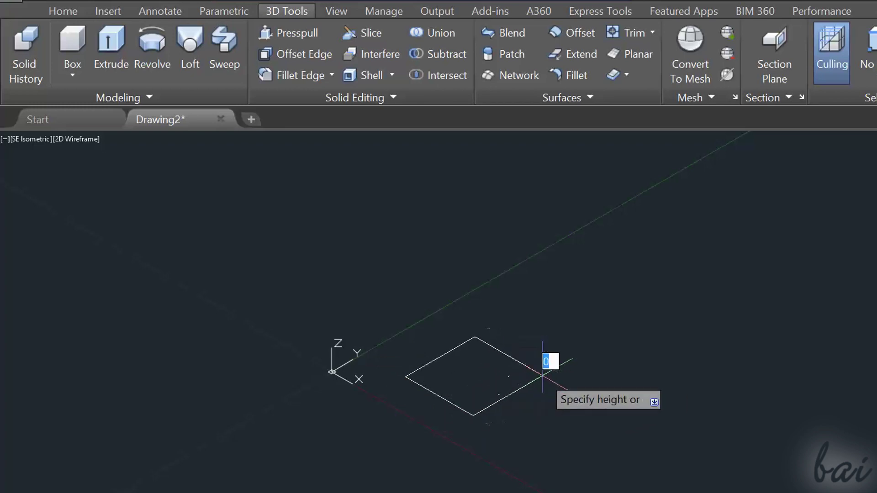
pyautogui.click(542, 261)
# Create an upright cylinder solid beside the box by setting its base centre, radius and height.
pyautogui.click(73, 75)
pyautogui.click(72, 149)
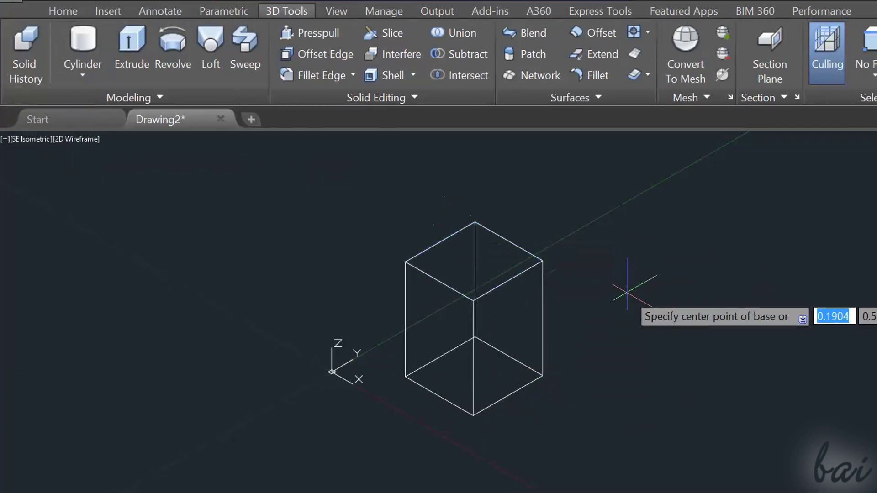
pyautogui.click(596, 298)
pyautogui.click(617, 285)
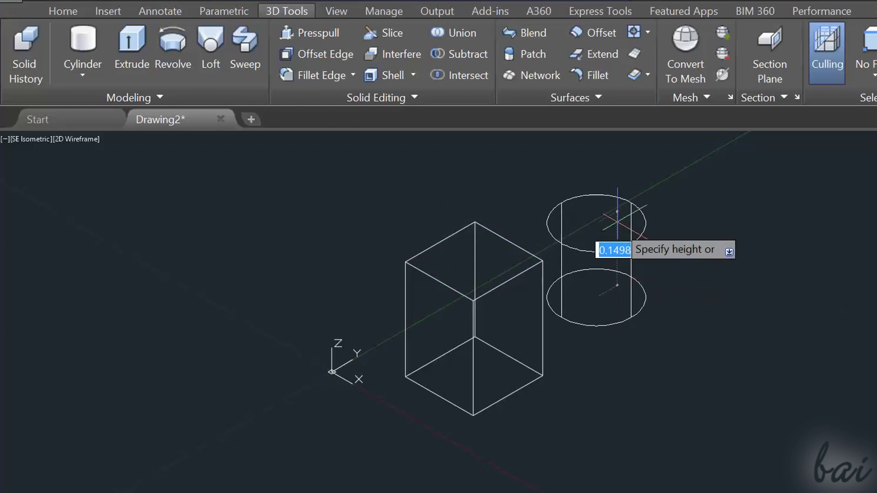
pyautogui.click(620, 171)
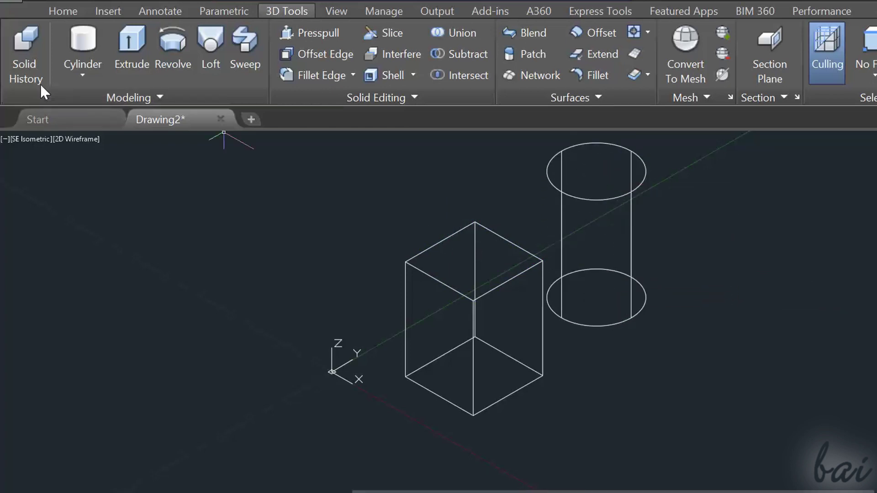
# Create a cone solid in front of the cylinder, setting its base centre, radius and height.
pyautogui.click(87, 75)
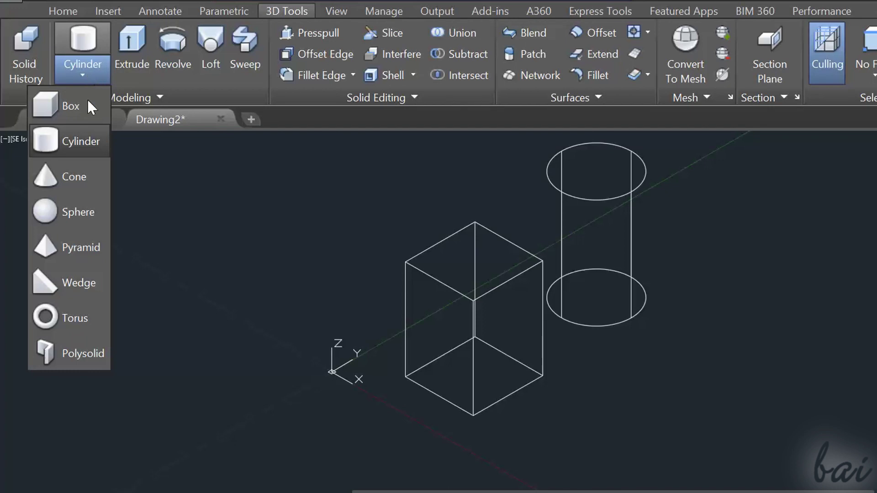
pyautogui.click(92, 172)
pyautogui.click(591, 429)
pyautogui.click(633, 404)
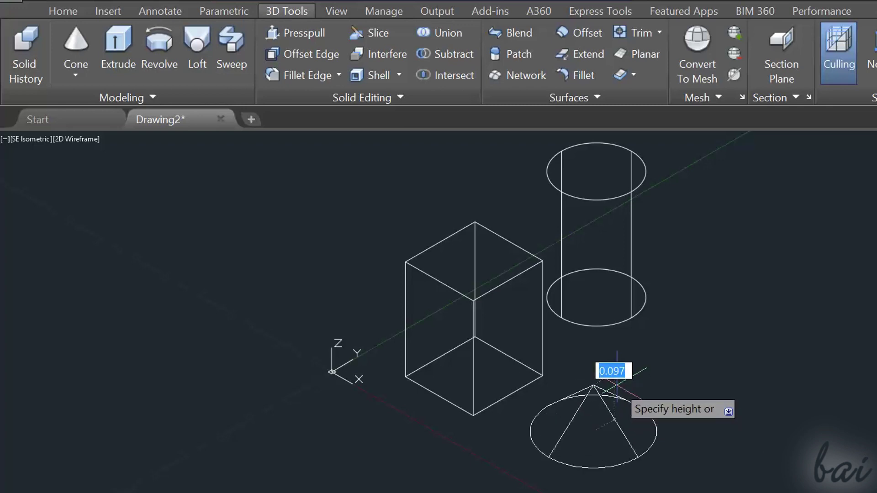
pyautogui.click(603, 324)
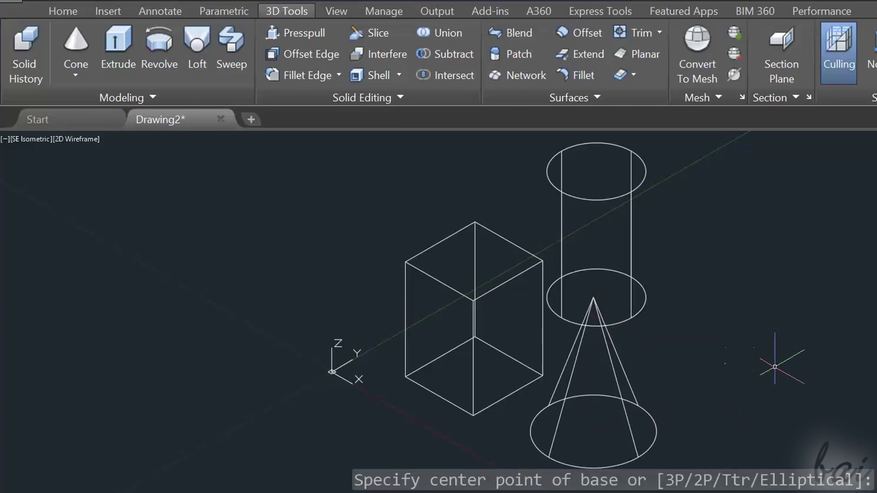
# Create a sphere solid on the far side of the cylinder and cone from the box.
pyautogui.click(75, 73)
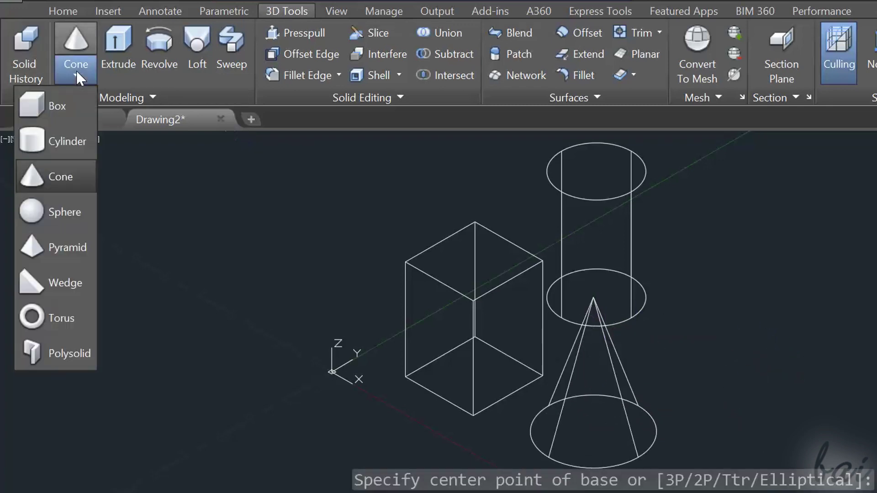
pyautogui.click(69, 219)
pyautogui.click(720, 318)
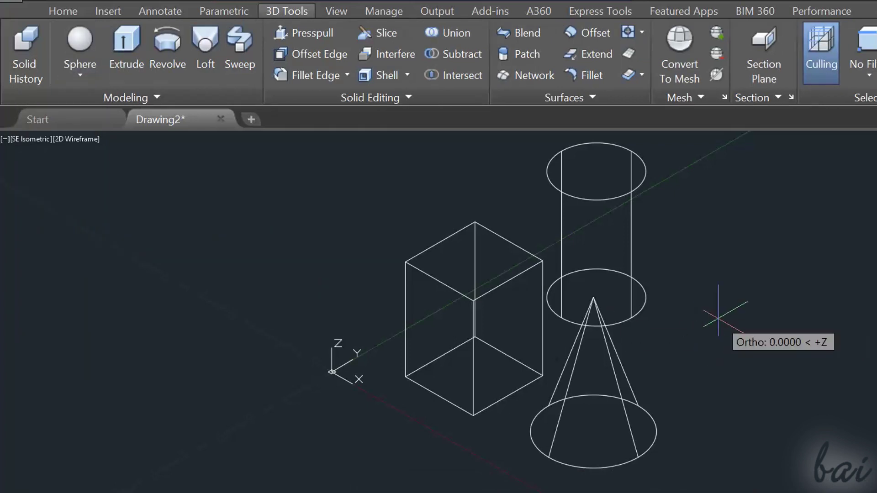
pyautogui.click(792, 274)
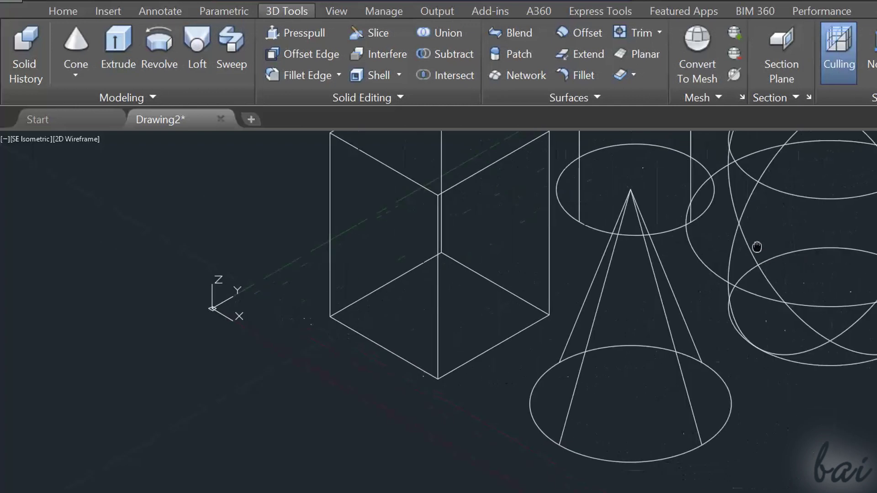
# Draw another cone beside the first with the 3P option, setting three base circumference points and a height.
pyautogui.moveTo(719, 387); pyautogui.dragTo(558, 339, button='middle')
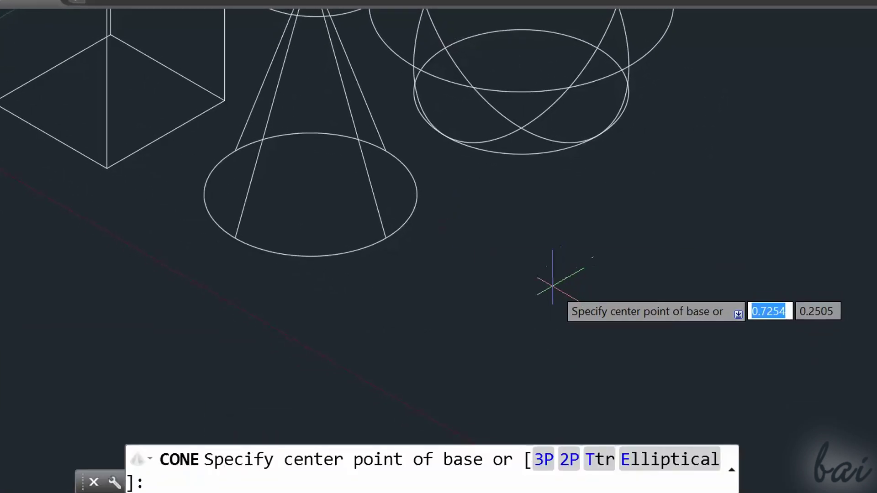
pyautogui.press('Down')
pyautogui.press('Down')
pyautogui.press('Down')
pyautogui.press('Down')
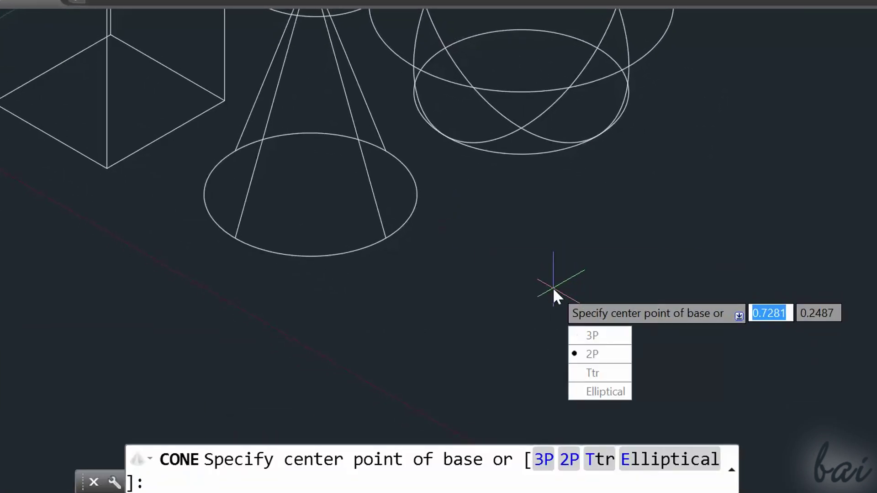
pyautogui.press('Up')
pyautogui.press('Up')
pyautogui.press('Up')
pyautogui.press('Return')
pyautogui.click(553, 289)
pyautogui.click(656, 207)
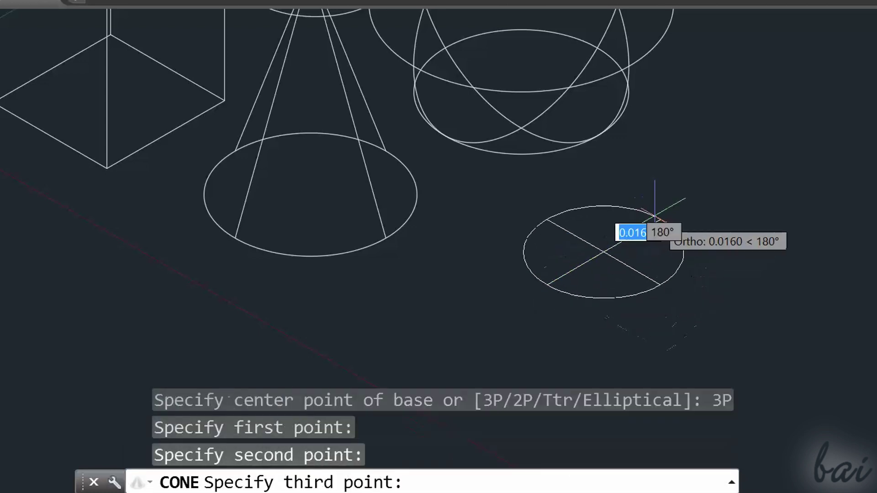
pyautogui.click(596, 203)
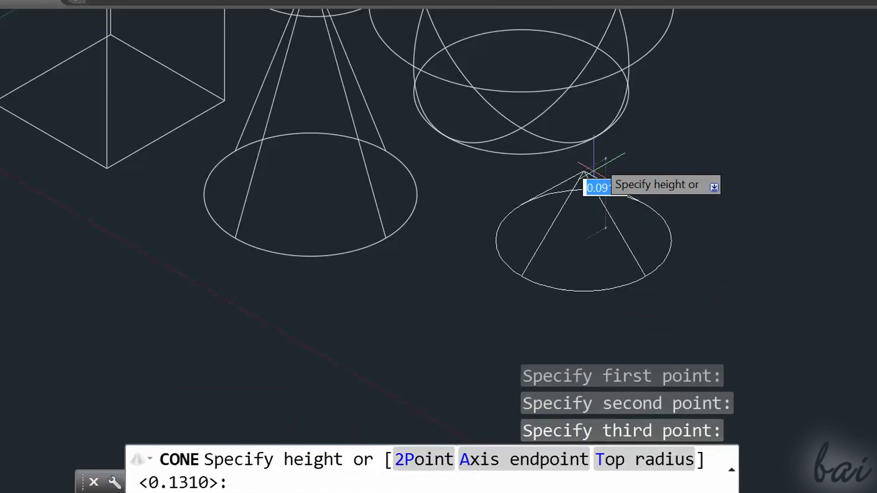
pyautogui.click(612, 166)
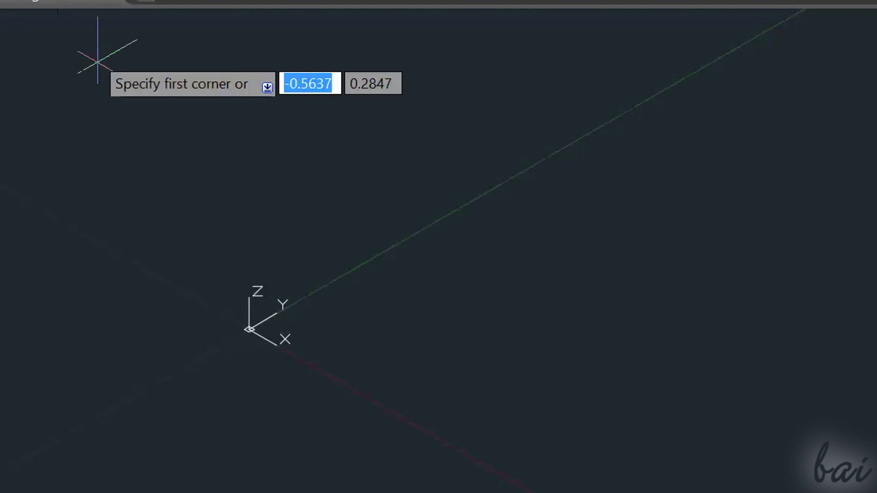
# Draw a box near the origin in the empty drawing, giving two base corners and raising it along Z.
pyautogui.click(347, 336)
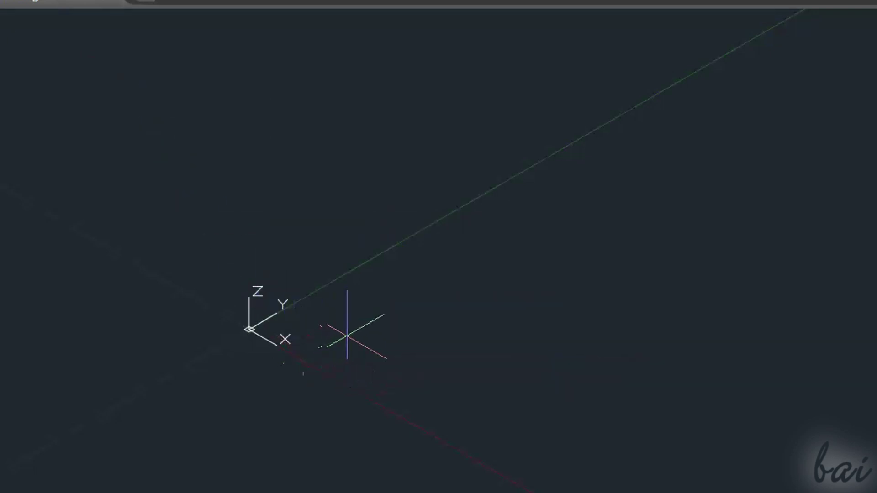
pyautogui.click(527, 335)
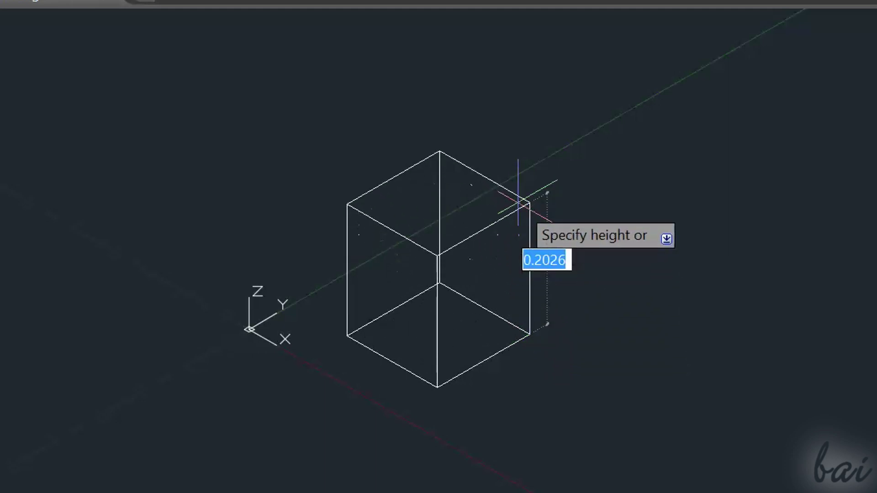
pyautogui.click(525, 183)
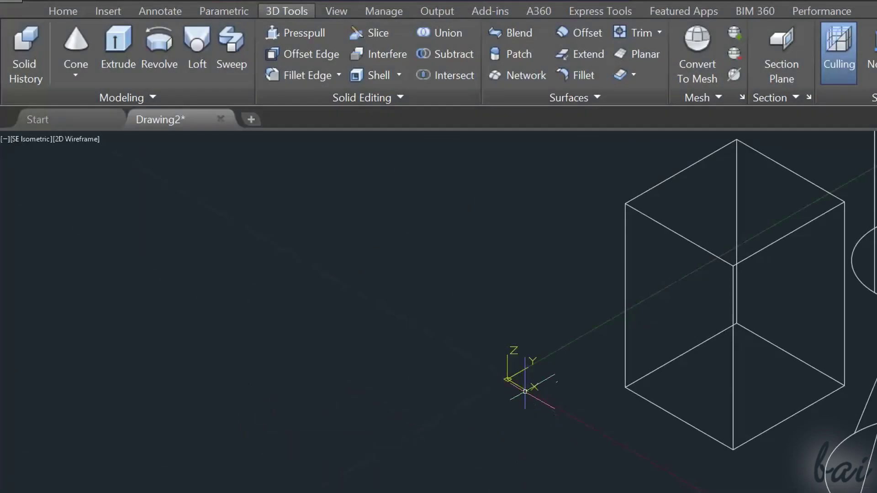
# Reorient the UCS so that X points straight down and Z lies horizontally, and draw a sideways cone in that plane.
pyautogui.click(508, 355)
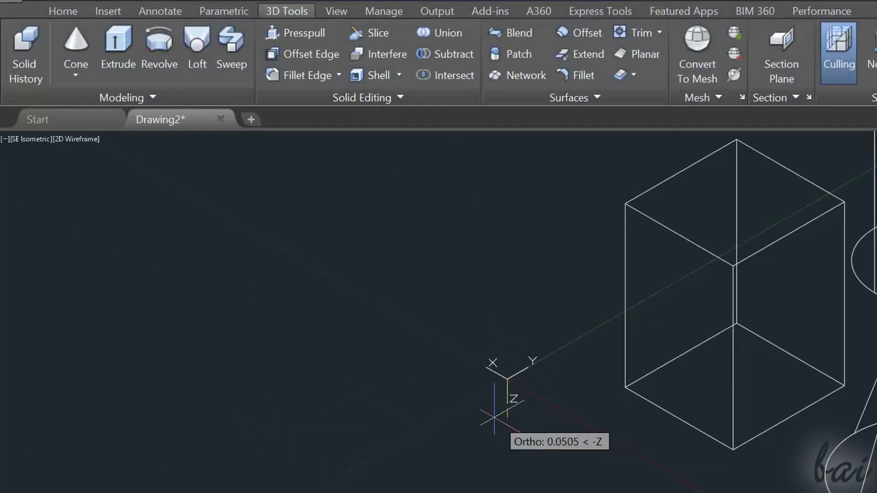
pyautogui.click(447, 393)
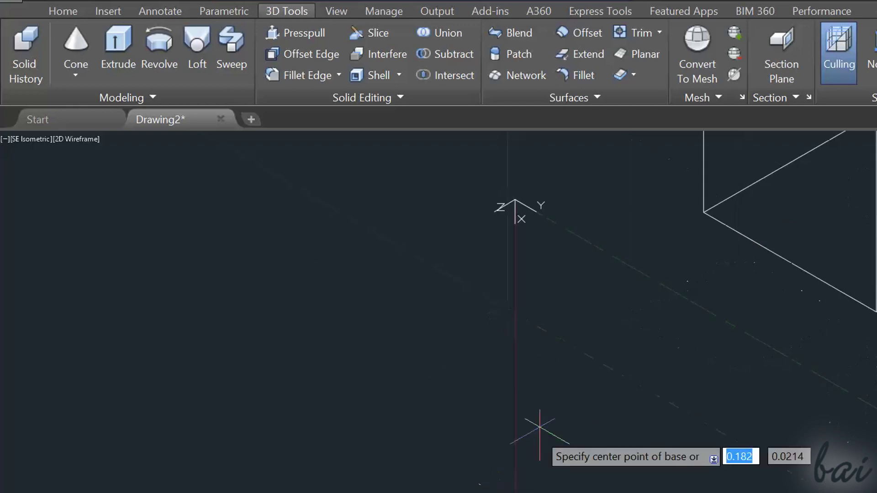
pyautogui.click(575, 322)
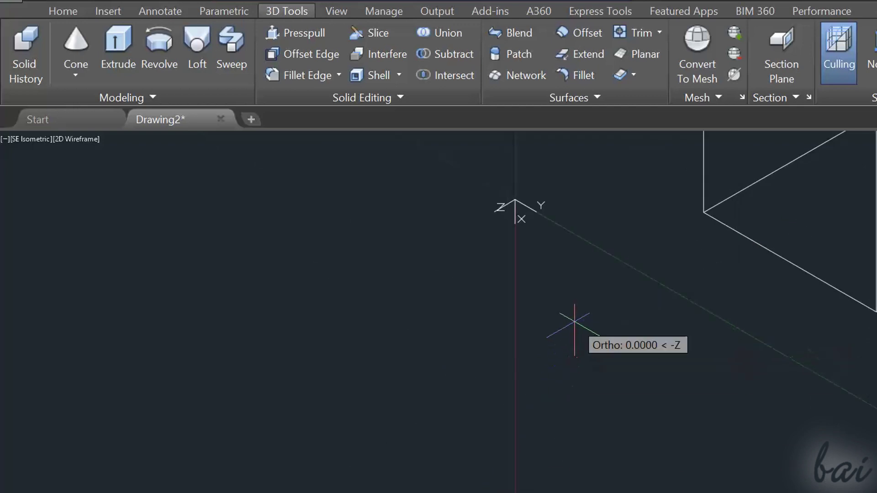
pyautogui.click(607, 274)
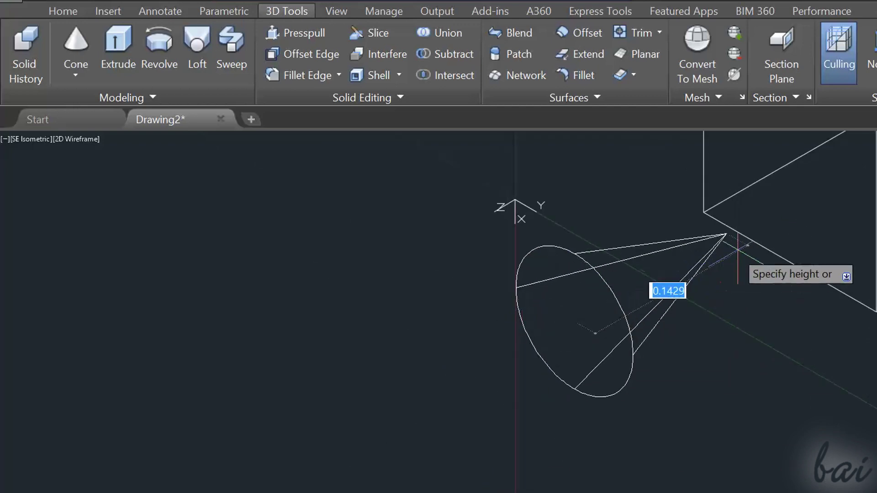
pyautogui.click(402, 347)
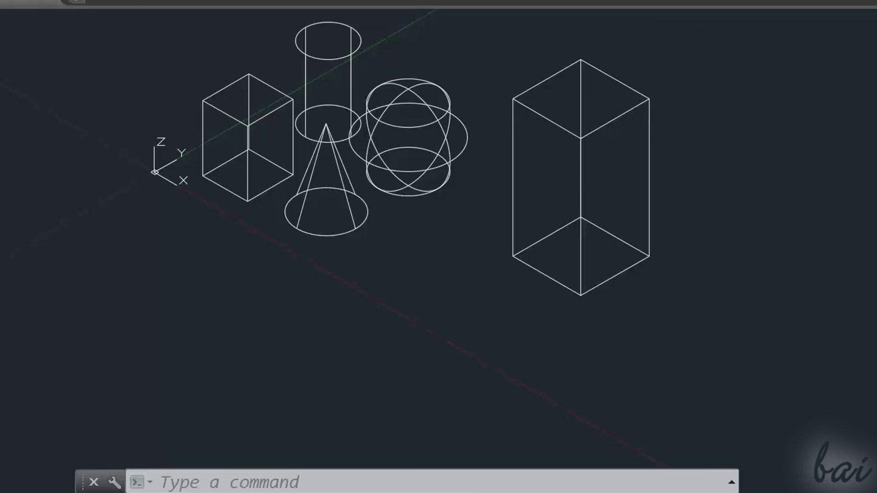
# Change the visual style of the viewport from 2D Wireframe to Realistic.
pyautogui.write('p')
pyautogui.press('Return')
pyautogui.moveTo(798, 125)
pyautogui.mouseDown()
pyautogui.moveTo(814, 227)
pyautogui.moveTo(833, 253)
pyautogui.moveTo(830, 213)
pyautogui.mouseUp()
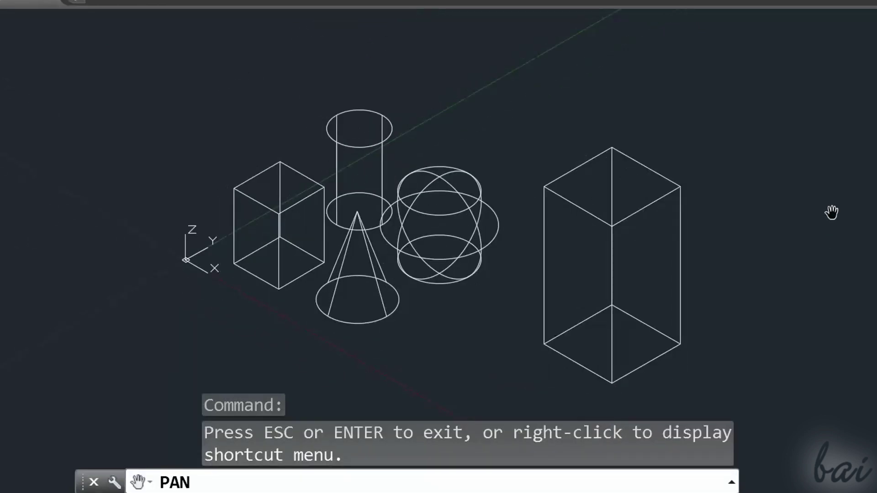
pyautogui.press('Escape')
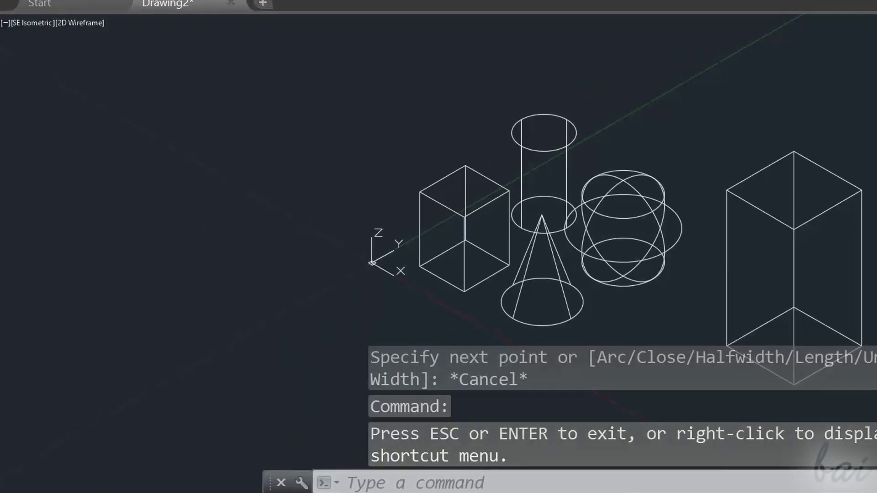
pyautogui.click(90, 25)
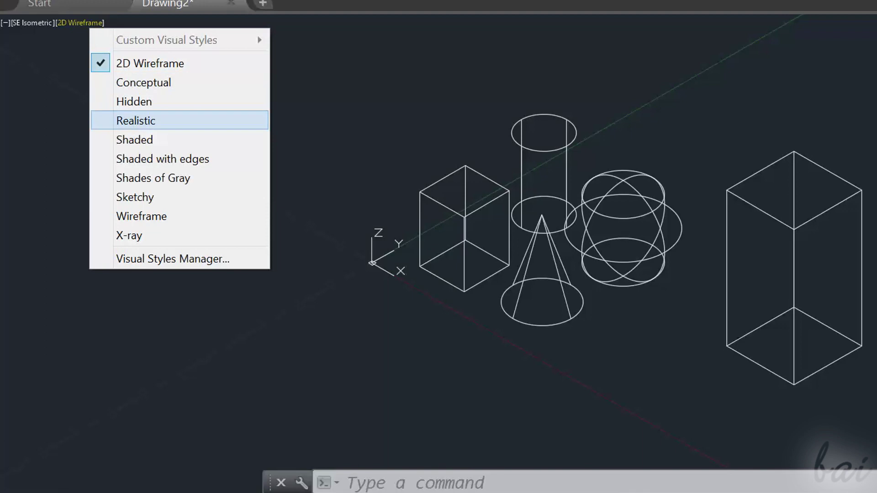
pyautogui.click(134, 121)
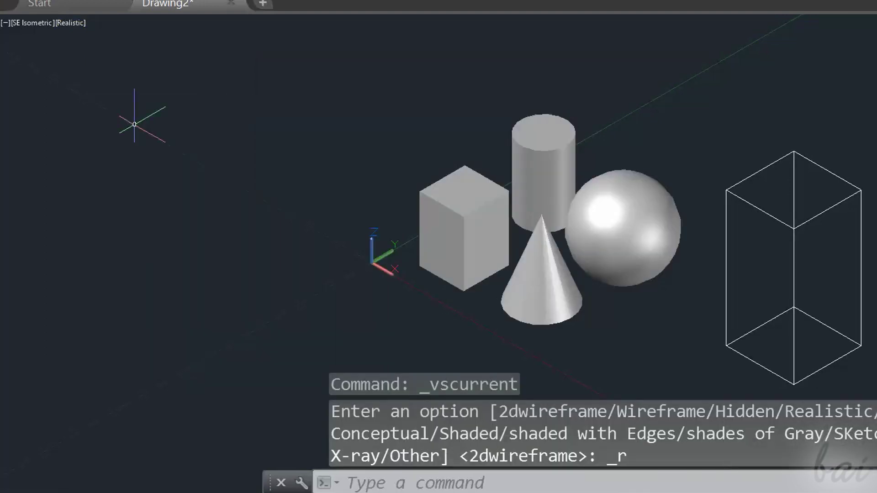
# Try the Shaded visual style on the solids, followed by Shaded with edges.
pyautogui.click(71, 23)
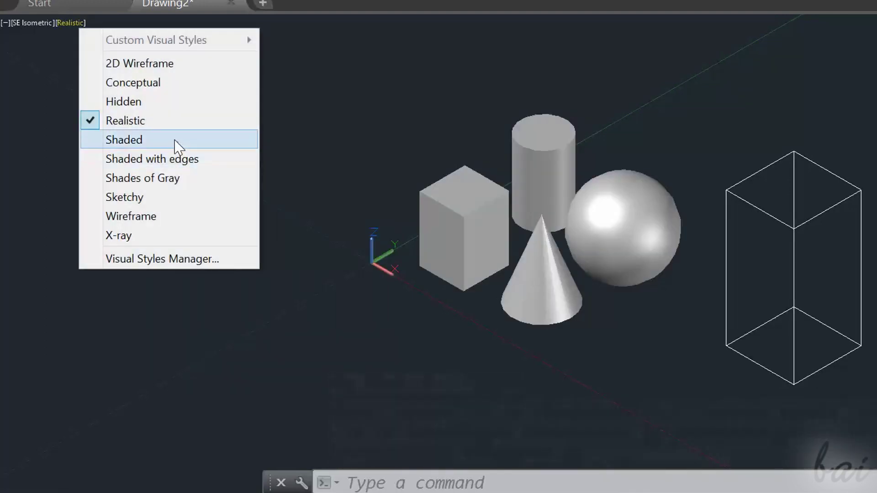
pyautogui.click(71, 22)
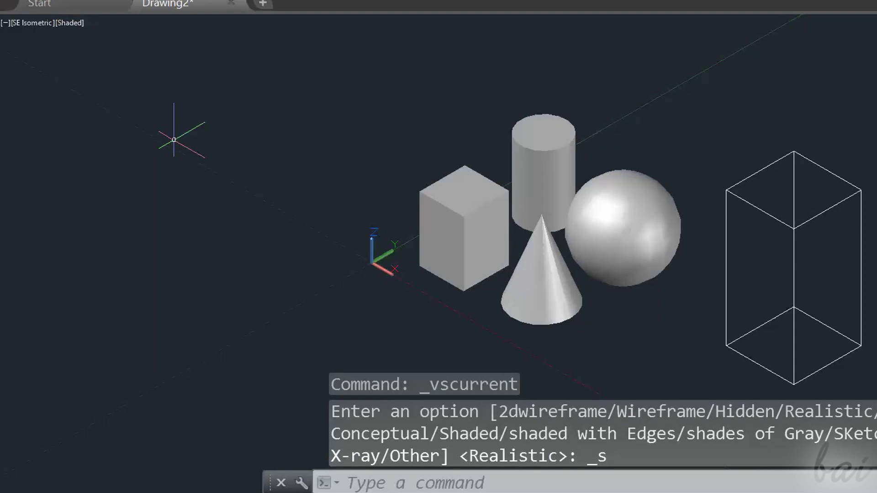
pyautogui.click(81, 22)
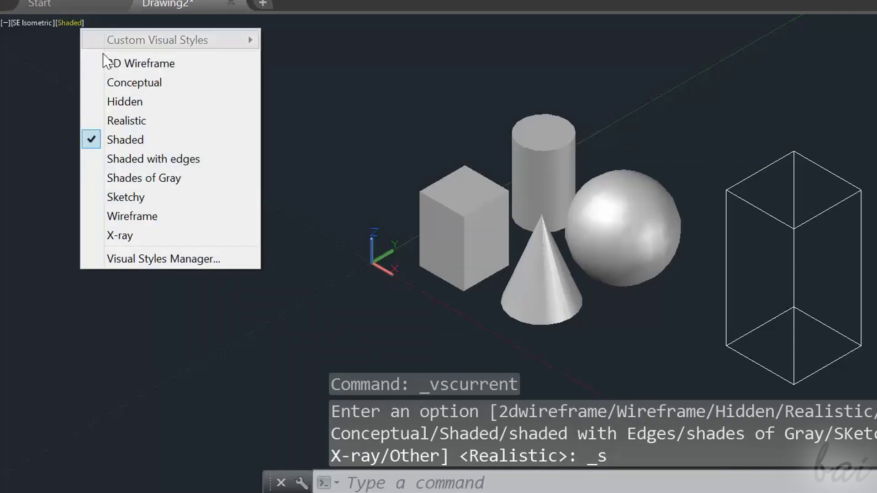
pyautogui.click(174, 159)
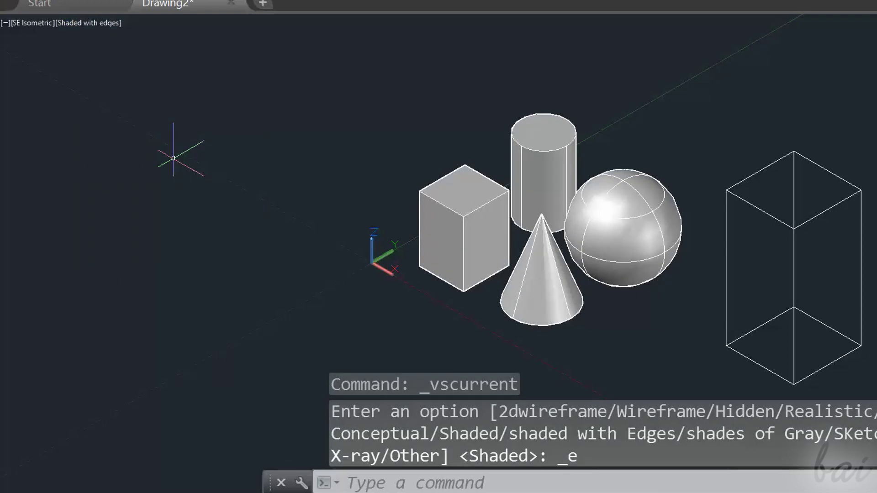
# Apply the X-ray visual style and examine the transparent solids up close.
pyautogui.click(90, 23)
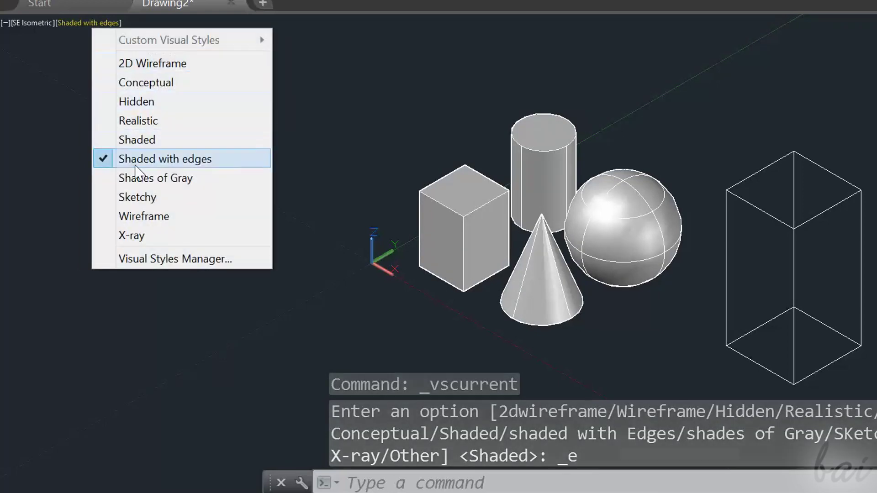
pyautogui.click(162, 235)
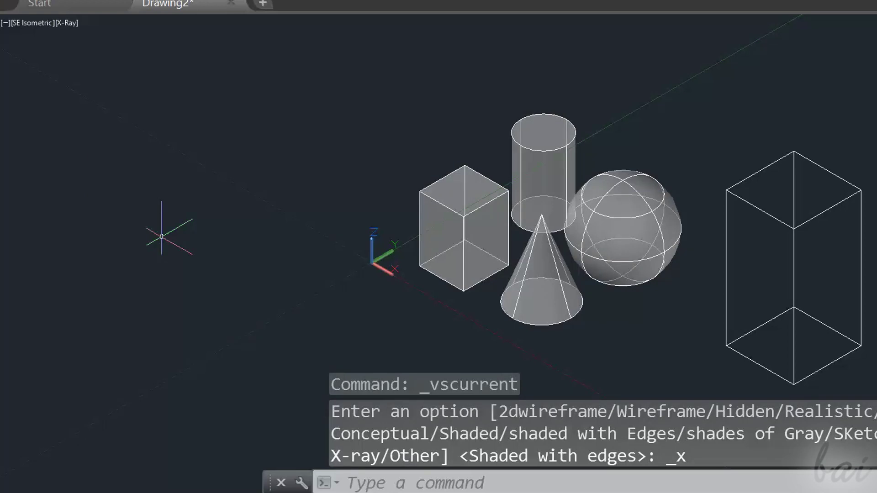
pyautogui.scroll(1, 162, 236)
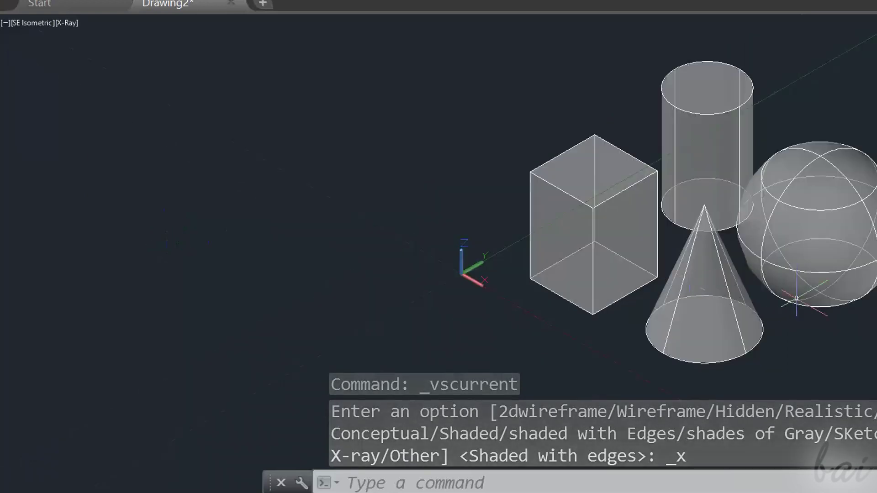
pyautogui.scroll(3, 858, 284)
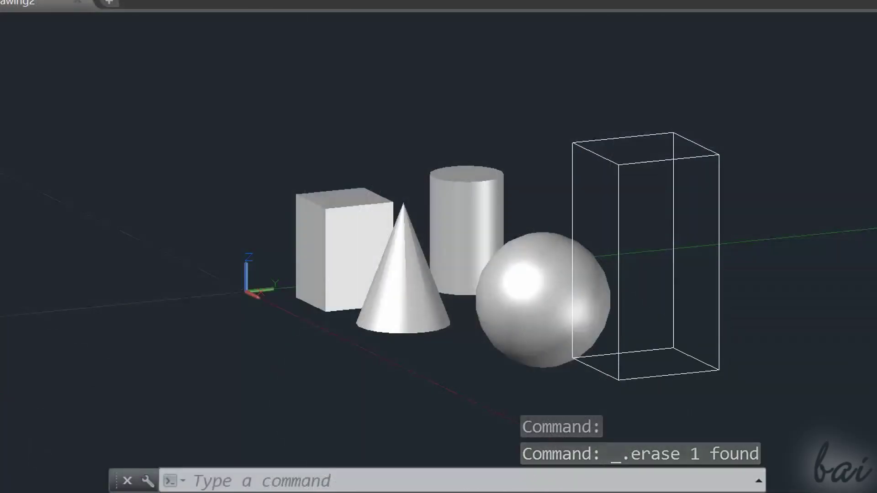
# Draw a flat rectangle on the XY plane in the empty area beyond the tall wireframe box.
pyautogui.keyDown('shift'); pyautogui.moveTo(750, 203); pyautogui.dragTo(875, 269, button='middle'); pyautogui.keyUp('shift')
pyautogui.moveTo(534, 284)
pyautogui.keyDown('shift'); pyautogui.mouseDown(button='middle')
pyautogui.moveTo(640, 283)
pyautogui.moveTo(687, 256)
pyautogui.moveTo(677, 200)
pyautogui.moveTo(577, 190)
pyautogui.moveTo(535, 209)
pyautogui.moveTo(503, 255)
pyautogui.moveTo(524, 272)
pyautogui.mouseUp(button='middle'); pyautogui.keyUp('shift')
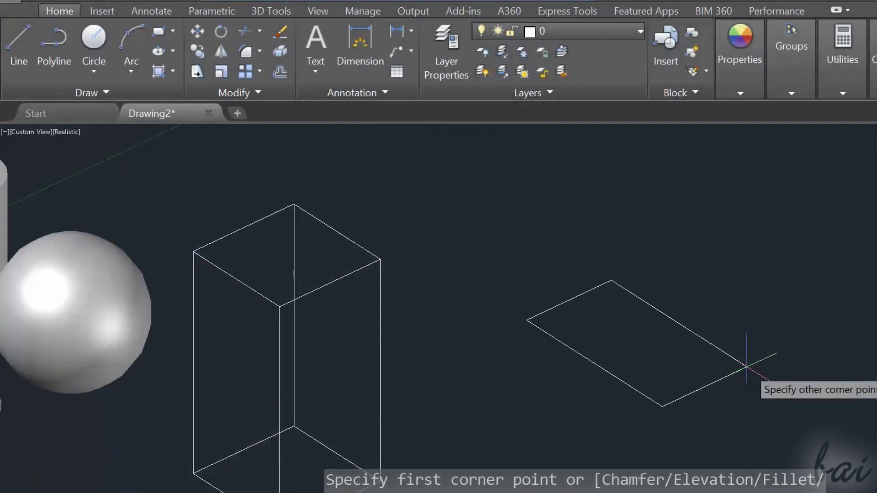
pyautogui.click(746, 365)
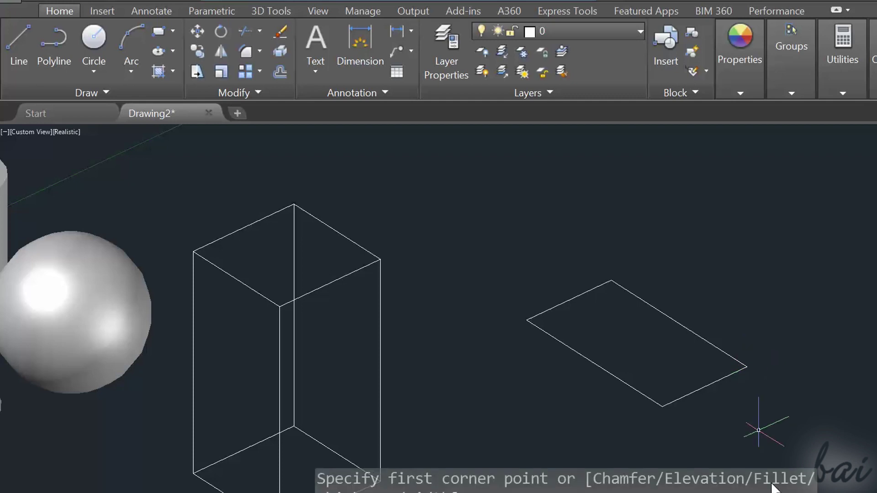
# Extrude the rectangle upward into a solid about 0.34 high.
pyautogui.click(266, 12)
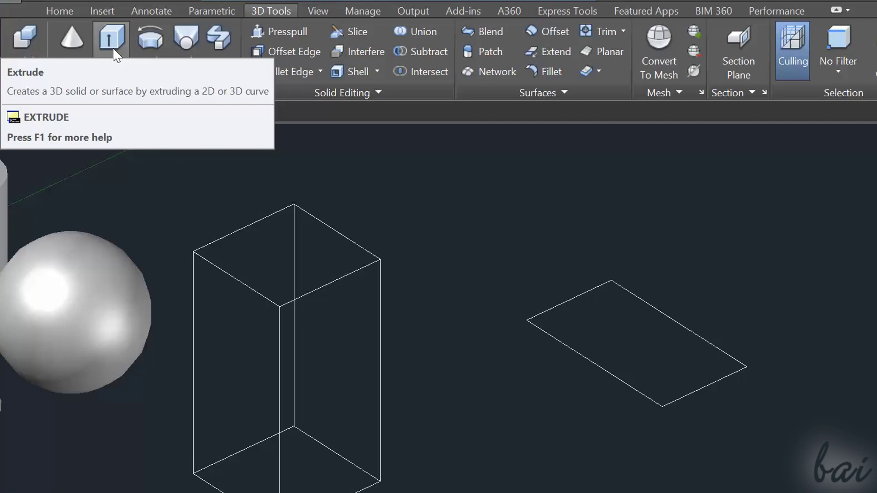
pyautogui.click(120, 62)
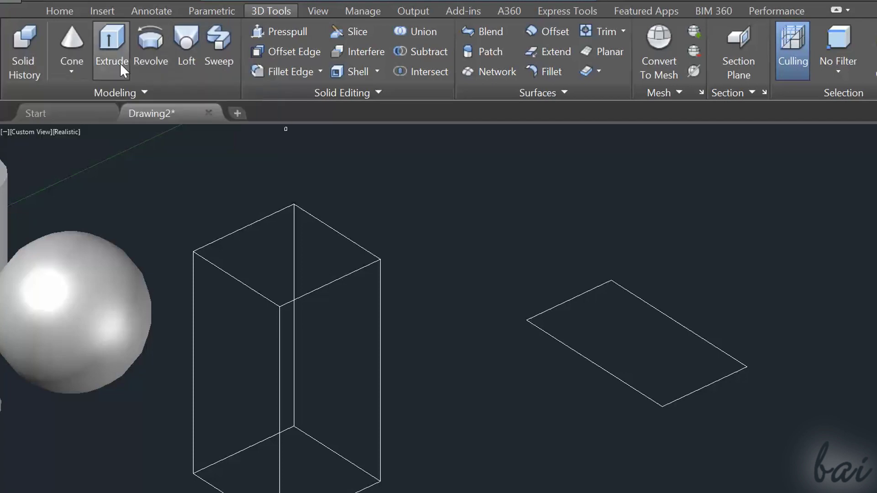
pyautogui.click(675, 322)
pyautogui.press('Return')
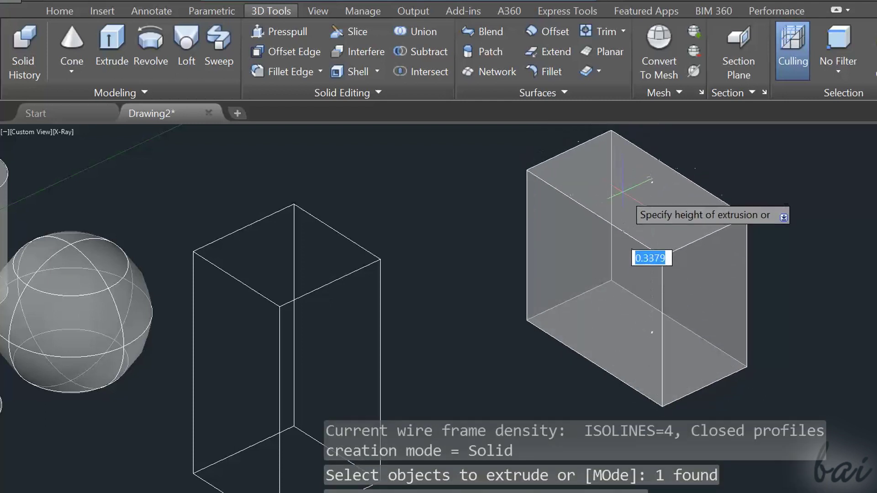
pyautogui.click(623, 190)
# Extrude the upright circle beside the wireframe box into a horizontal cylinder about 0.45 long.
pyautogui.press('Return')
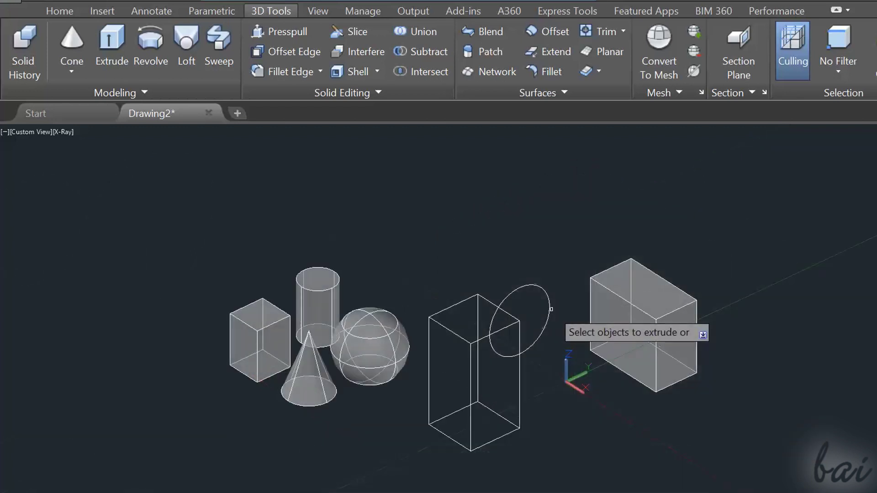
pyautogui.scroll(3, 546, 306)
pyautogui.click(547, 304)
pyautogui.press('Return')
pyautogui.scroll(-2, 498, 320)
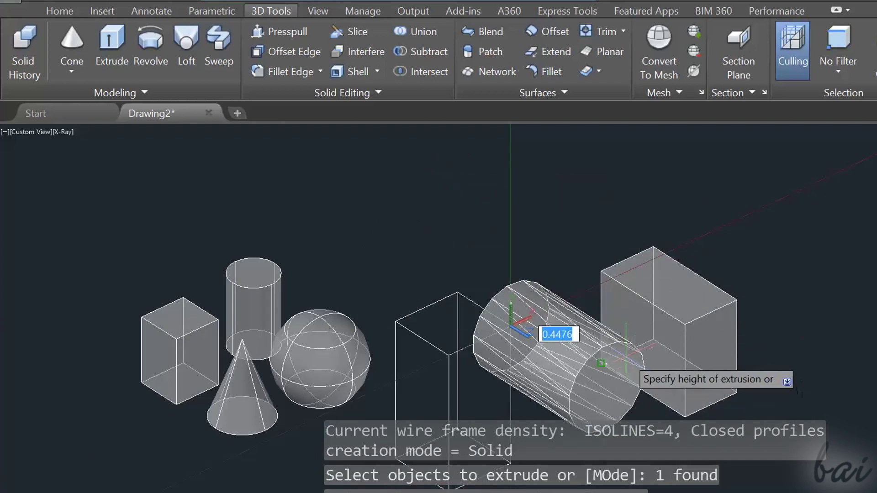
# Try to revolve the closed four-sided profile into a solid around an axis beside it.
pyautogui.click(112, 9)
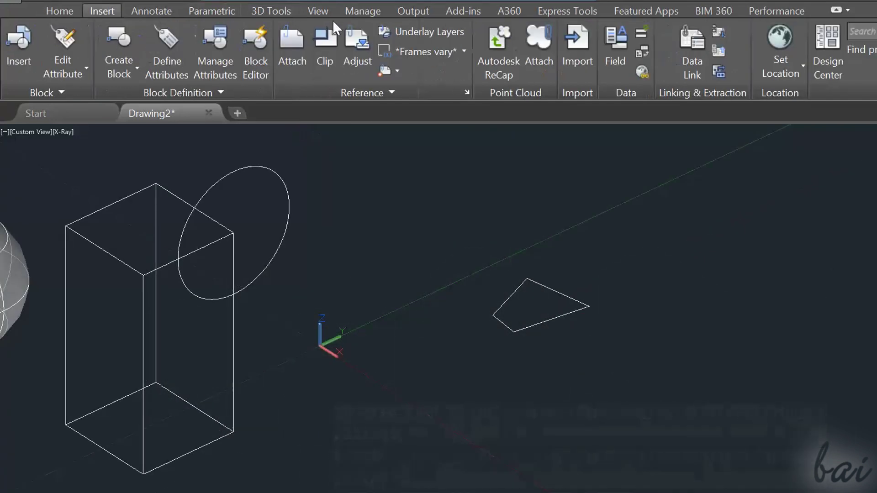
pyautogui.click(274, 11)
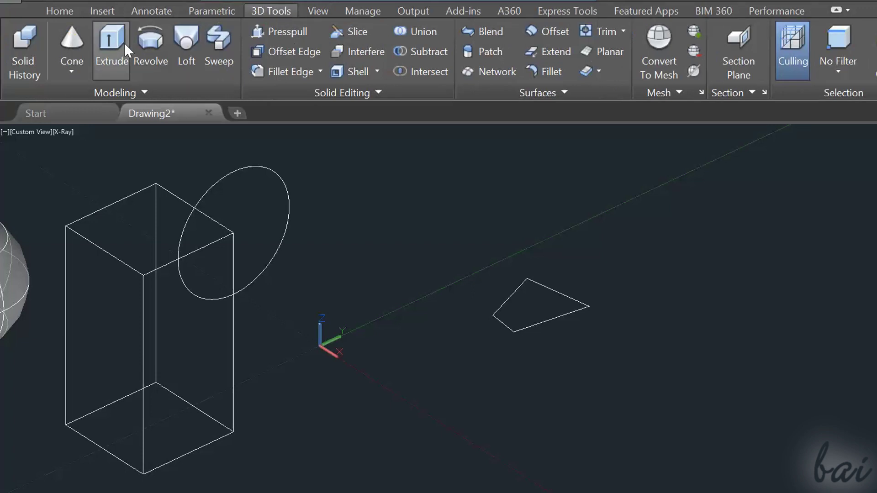
pyautogui.click(163, 45)
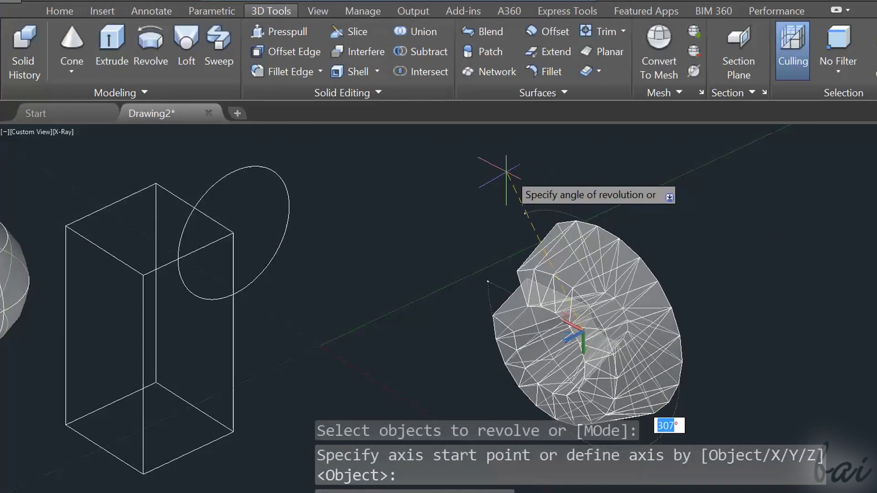
pyautogui.click(688, 365)
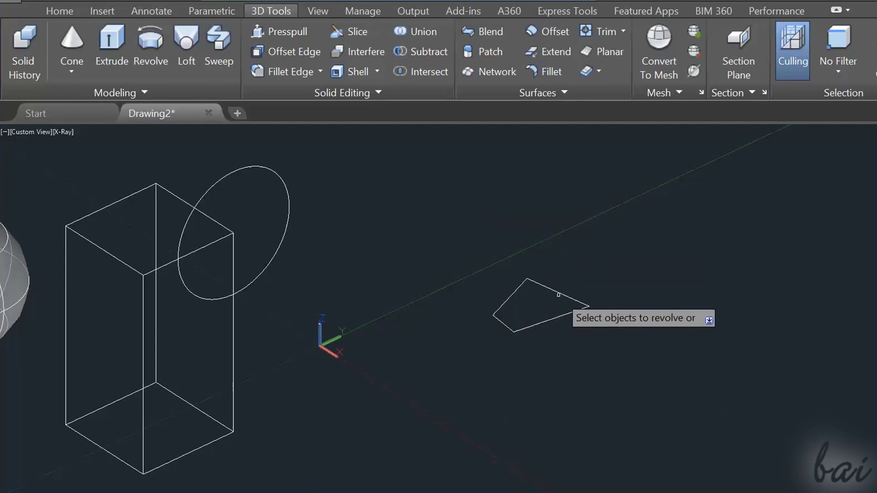
# Revolve the four-sided profile into a solid about an axis picked with two points outside the profile.
pyautogui.click(563, 294)
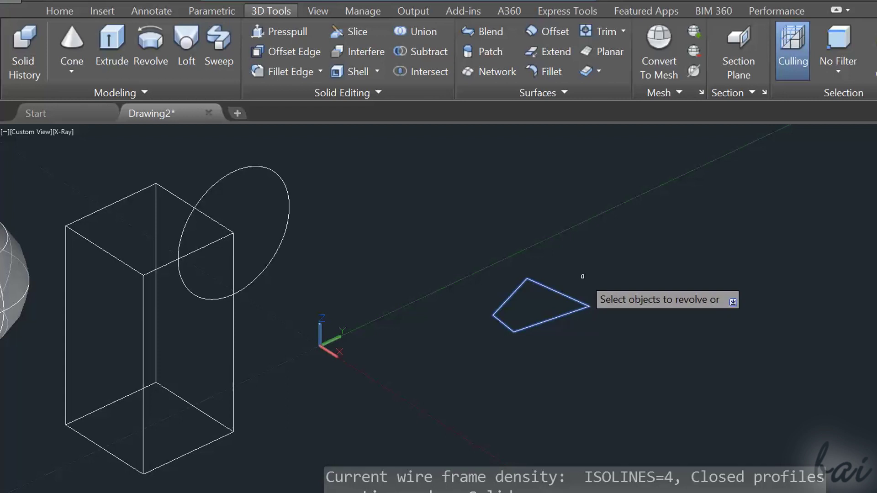
pyautogui.press('Return')
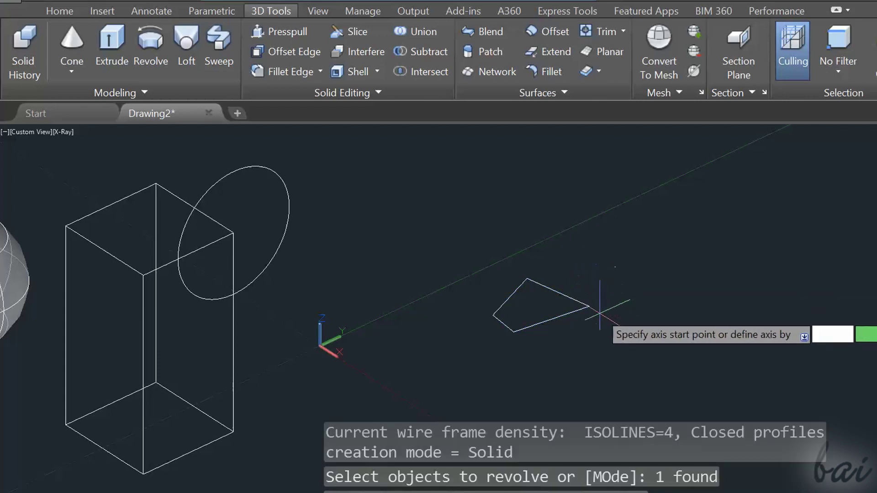
pyautogui.click(610, 315)
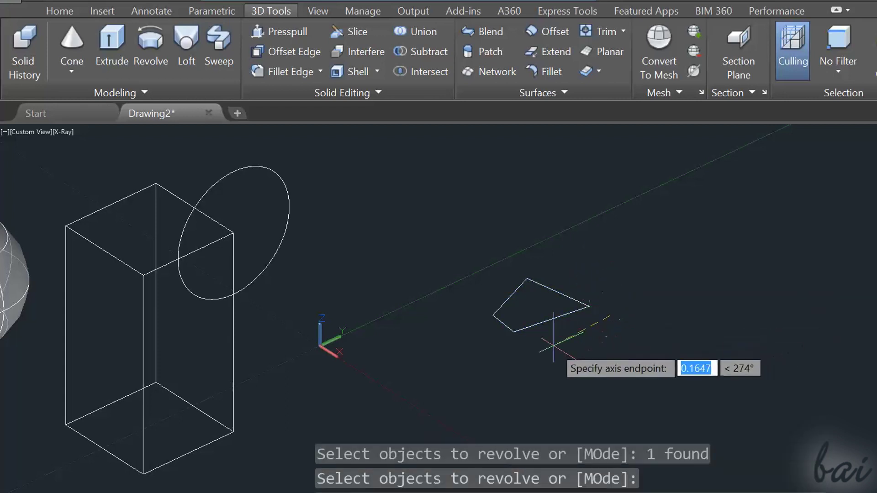
pyautogui.click(510, 372)
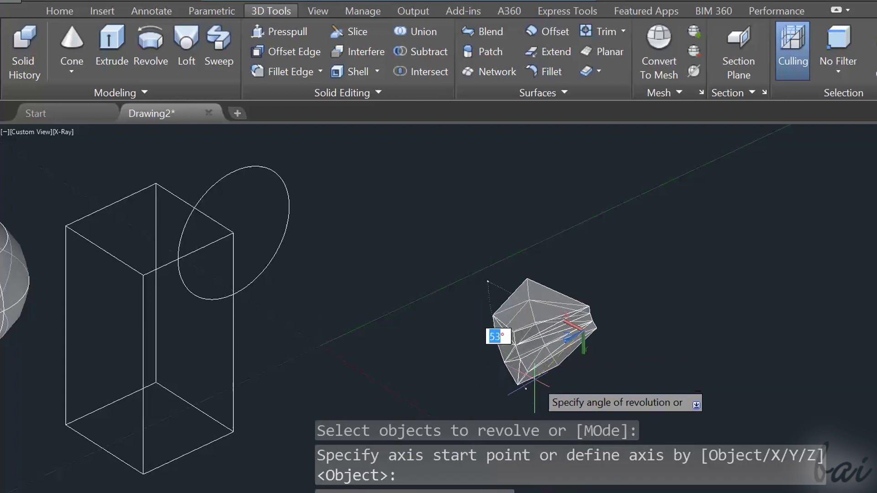
pyautogui.click(687, 365)
pyautogui.click(687, 365)
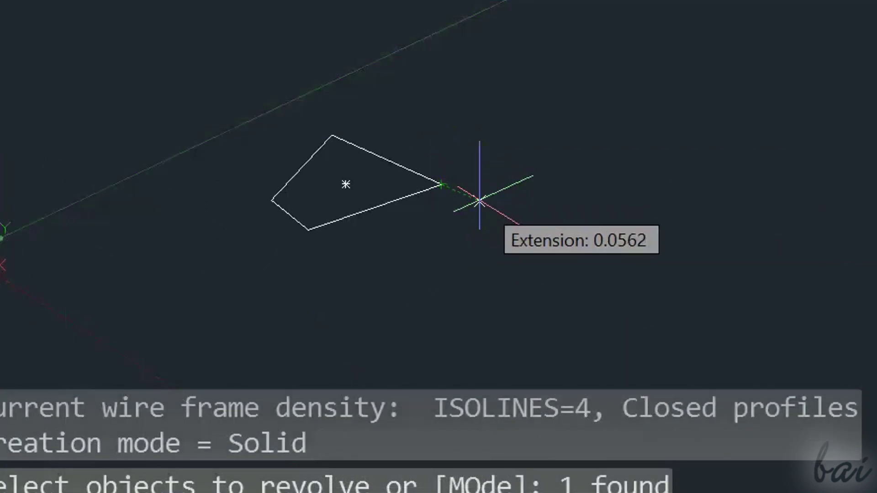
# Define the revolve axis about 0.30 long, starting on an edge extension about 0.056 beyond the profile's sharp corner.
pyautogui.click(479, 201)
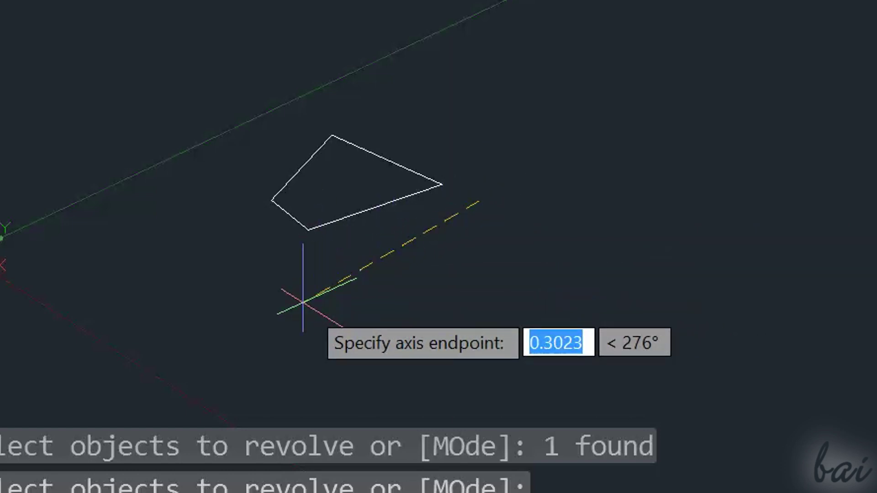
pyautogui.click(302, 303)
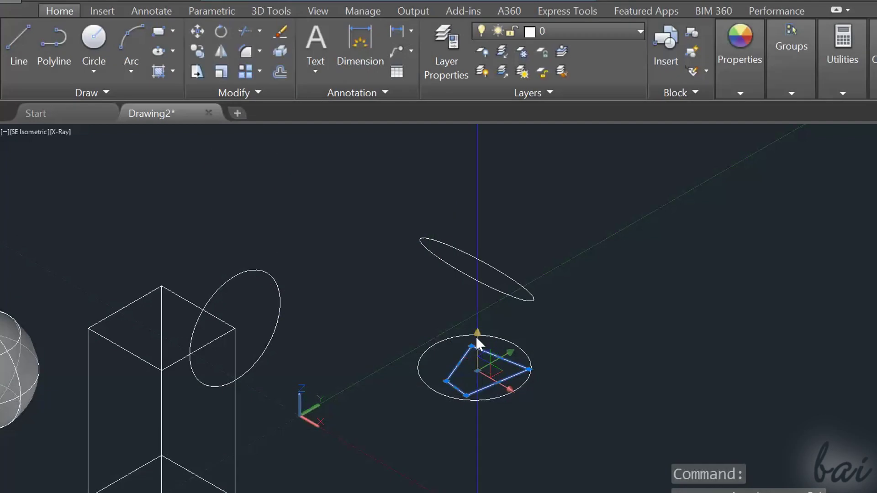
# Move the four-sided profile up along the Z axis so that it lies between the flat circle and the tilted circle.
pyautogui.click(476, 339)
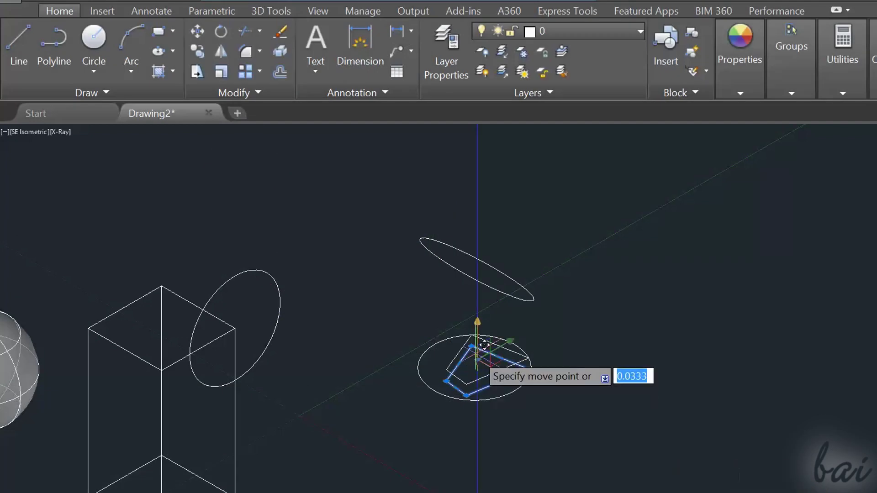
pyautogui.click(477, 328)
pyautogui.click(645, 298)
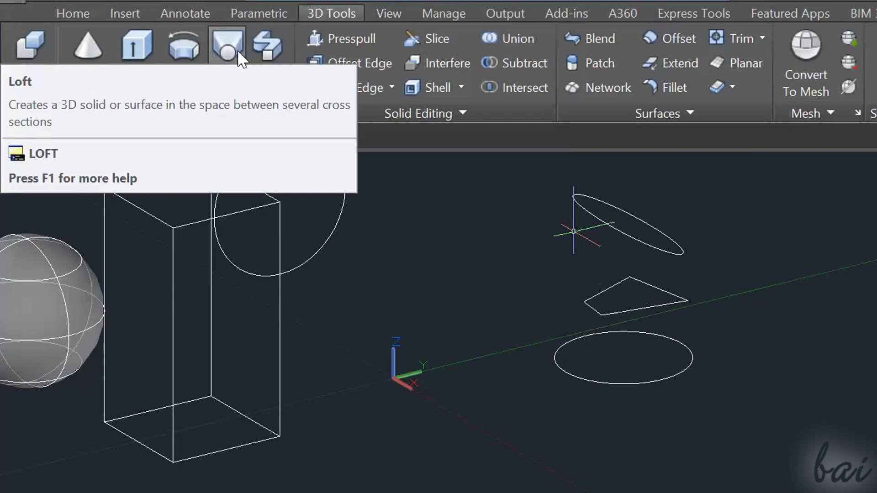
# Loft a solid through the flat circle, the four-sided profile and the tilted circle using cross sections only, and change the viewport's visual style.
pyautogui.click(231, 50)
pyautogui.click(677, 371)
pyautogui.click(664, 306)
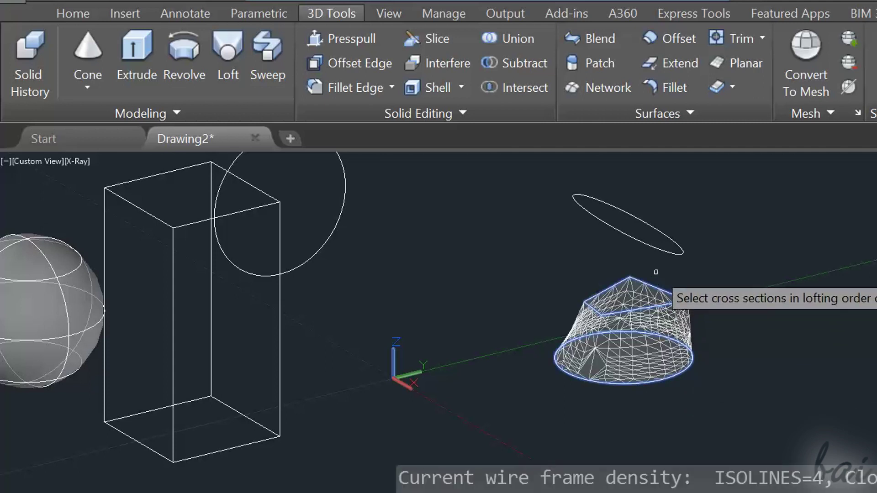
pyautogui.click(644, 245)
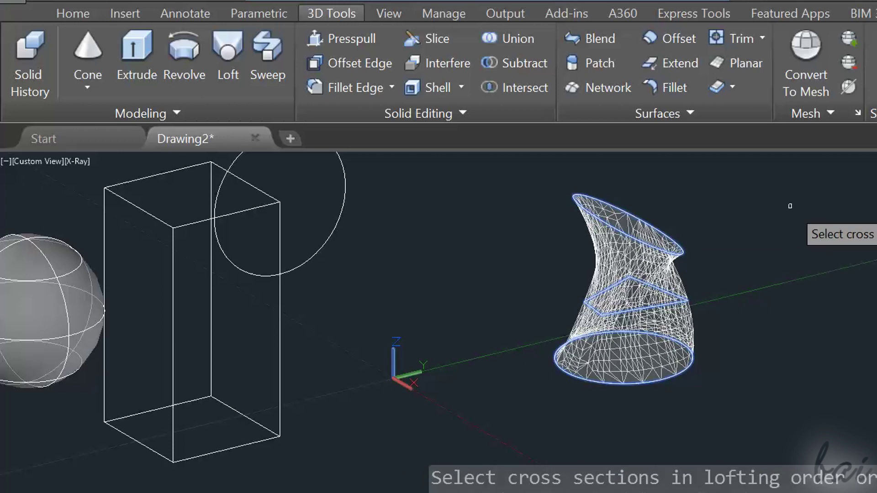
pyautogui.press('Return')
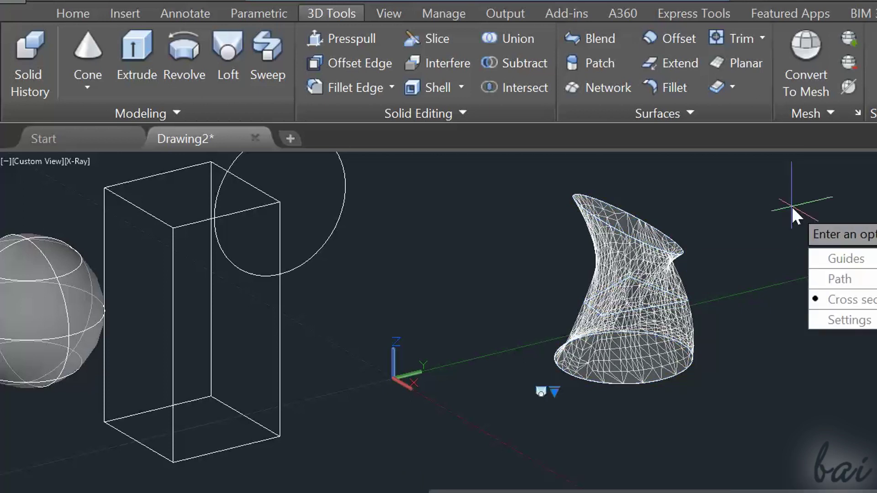
pyautogui.press('Return')
pyautogui.click(77, 161)
pyautogui.click(144, 269)
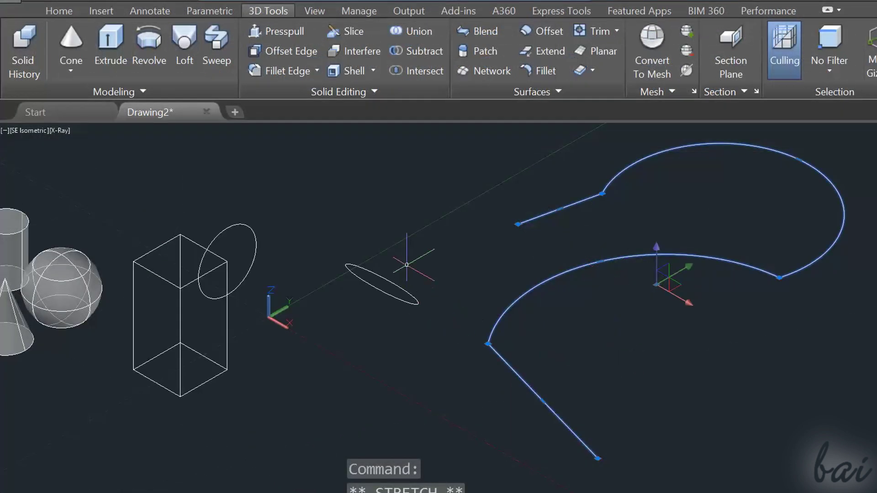
# Try sweeping the small circle along the line-and-arc path, and inspect the swept solid from another angle.
pyautogui.press('Escape')
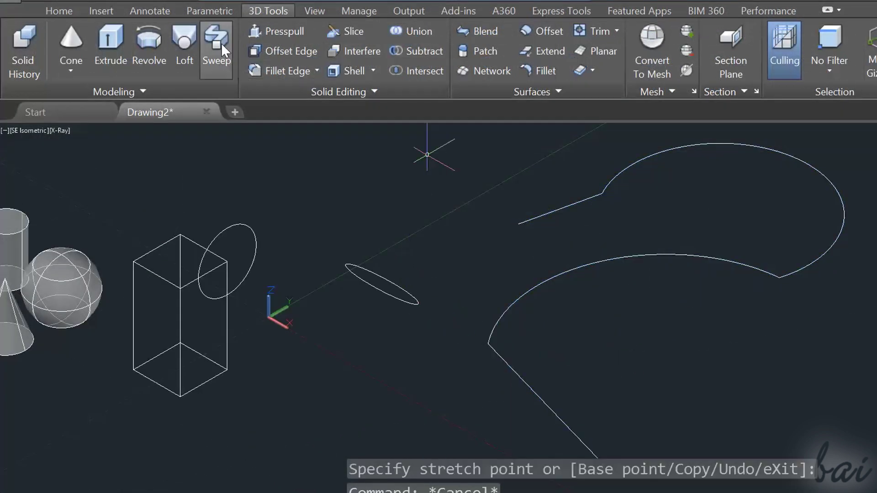
pyautogui.click(221, 43)
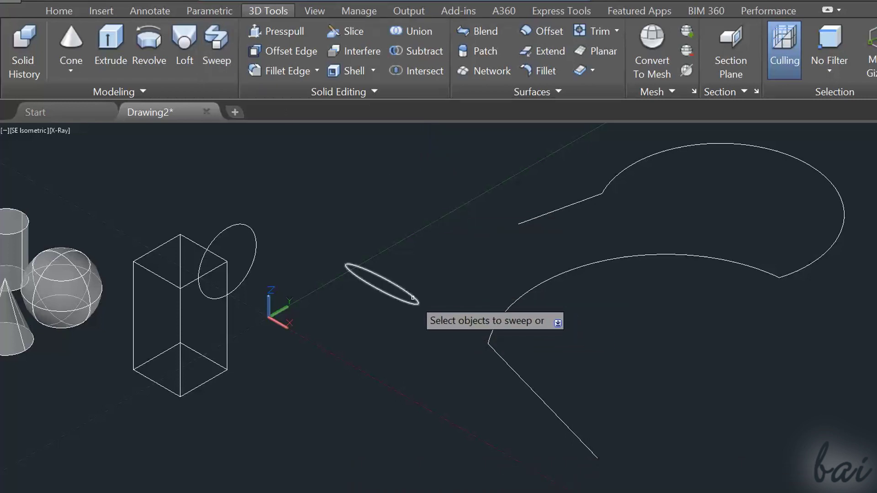
pyautogui.click(413, 298)
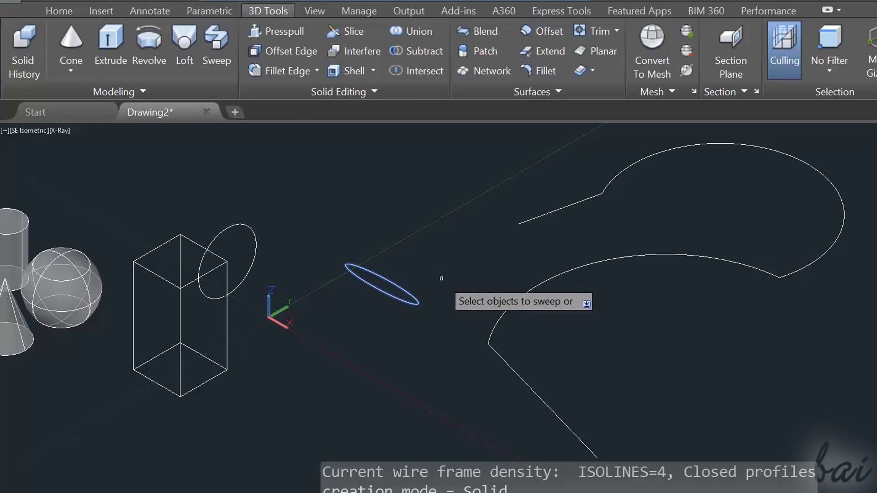
pyautogui.press('Return')
pyautogui.click(527, 224)
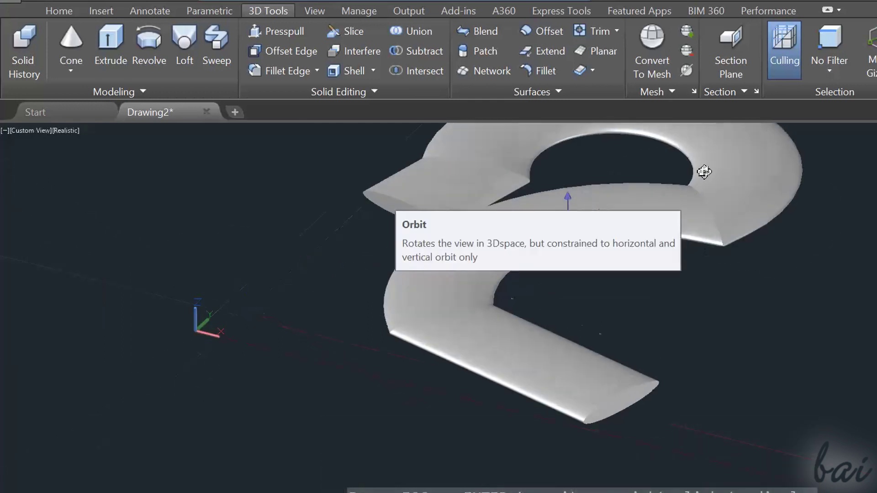
pyautogui.moveTo(656, 210); pyautogui.dragTo(734, 239)
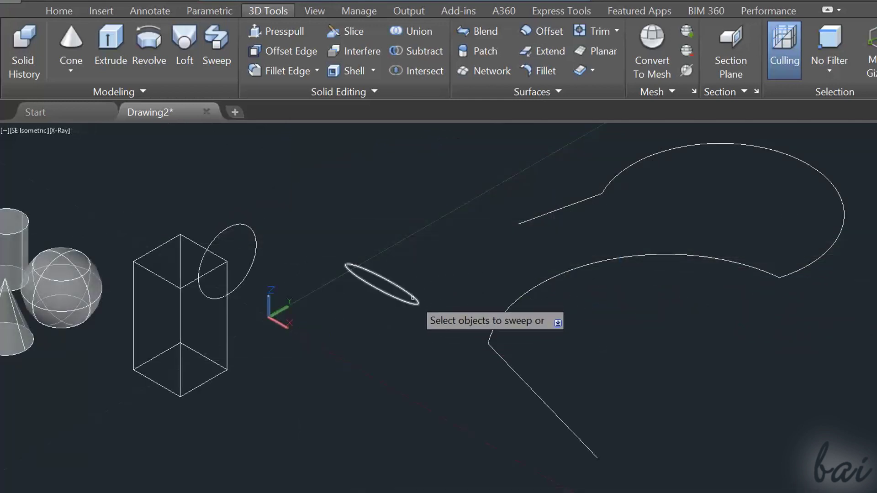
# Sweep the small circle along the line-and-arc path into a solid.
pyautogui.click(413, 298)
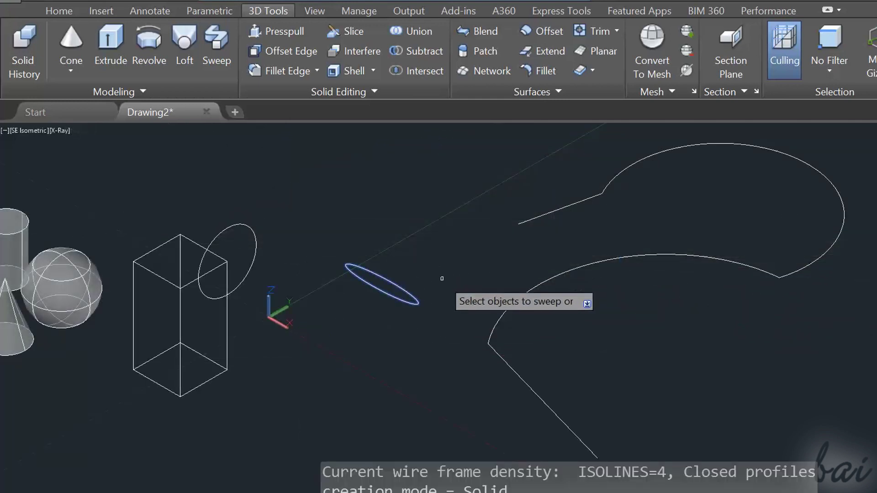
pyautogui.press('Return')
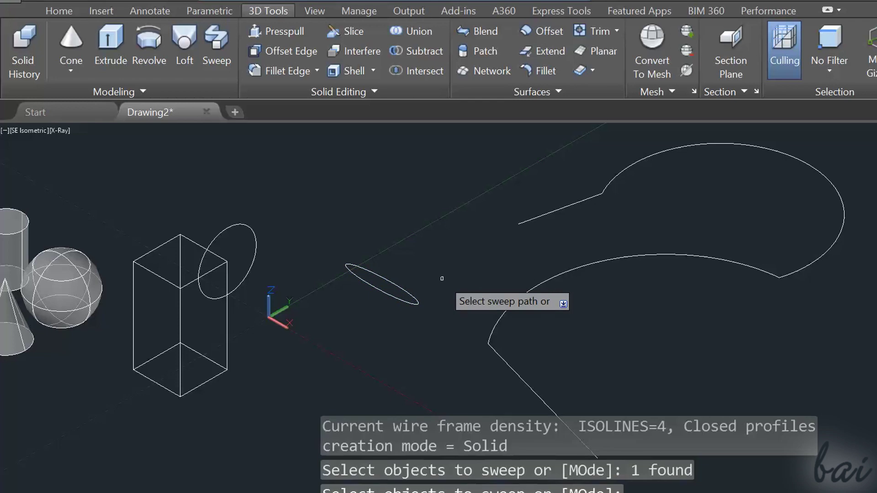
pyautogui.click(530, 220)
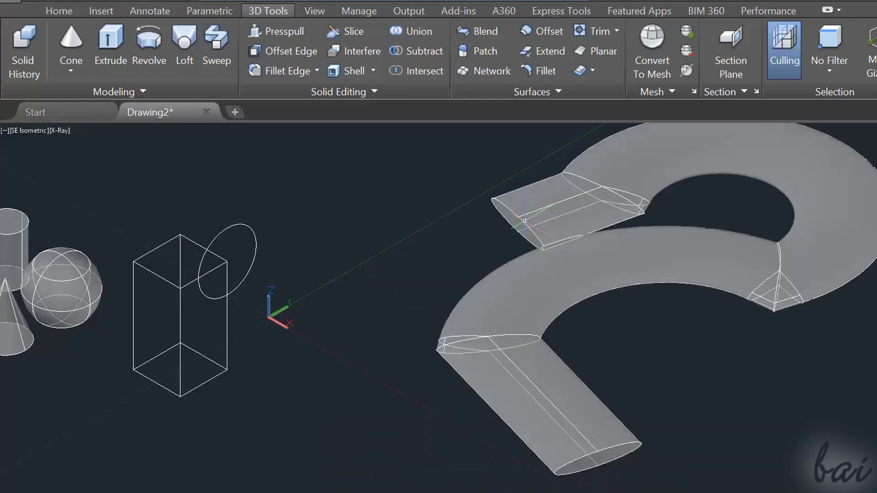
pyautogui.click(525, 220)
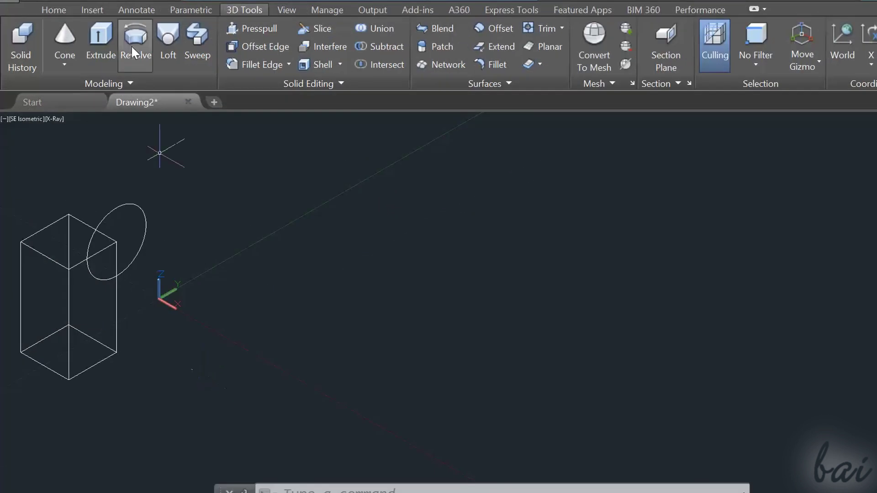
# Try drawing a Polysolid wall made of a chain of arc segments.
pyautogui.click(66, 63)
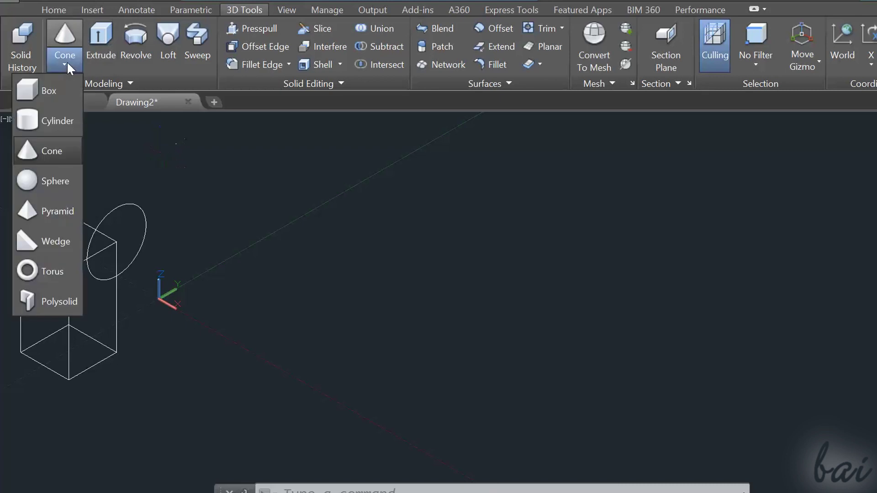
pyautogui.click(60, 302)
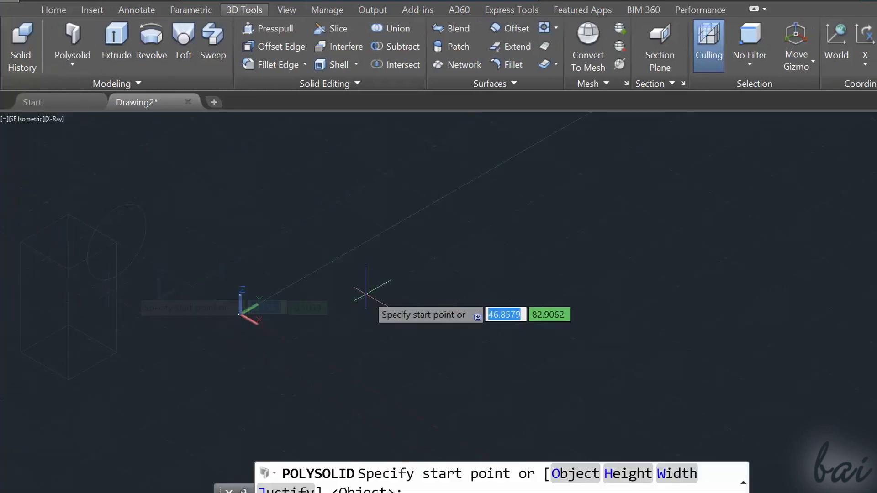
pyautogui.click(367, 294)
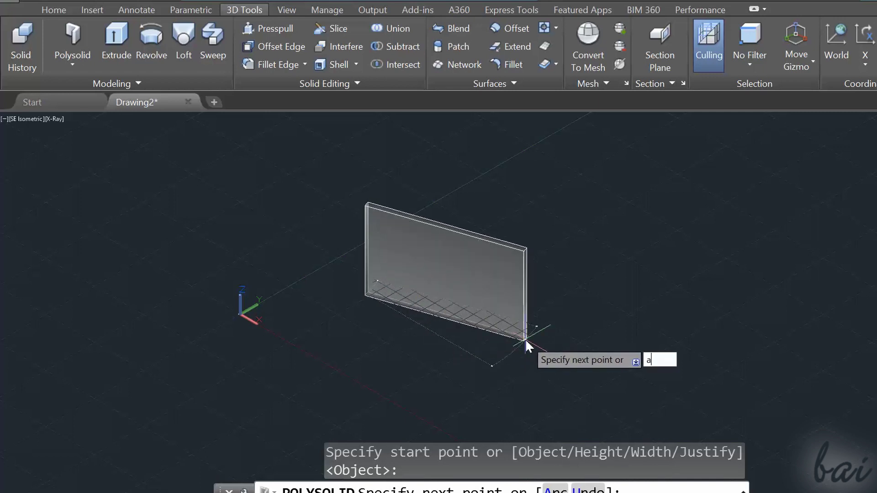
pyautogui.write('a')
pyautogui.press('Return')
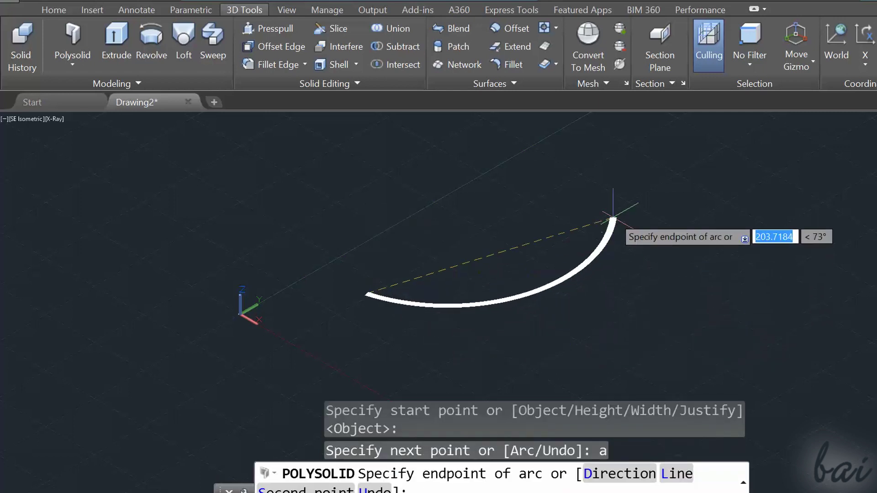
pyautogui.click(480, 210)
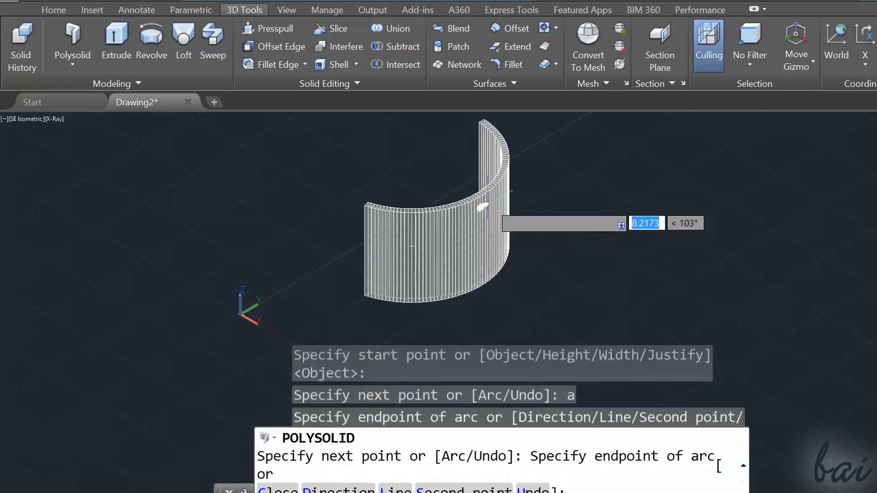
pyautogui.click(633, 226)
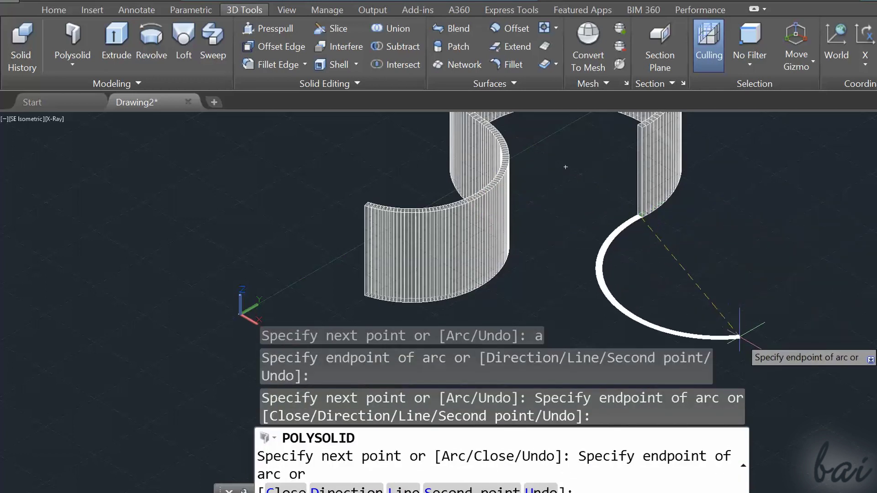
pyautogui.scroll(-4, 740, 337)
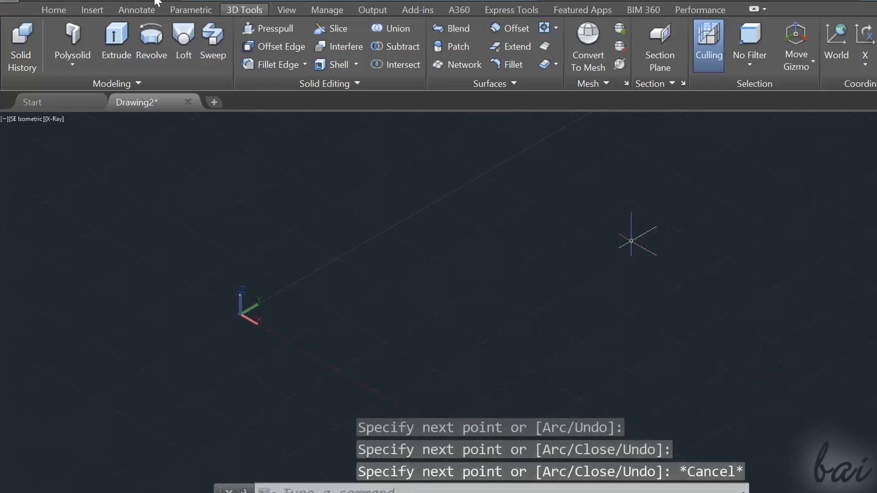
# Draw a zigzag Polysolid wall with three straight segments.
pyautogui.click(74, 40)
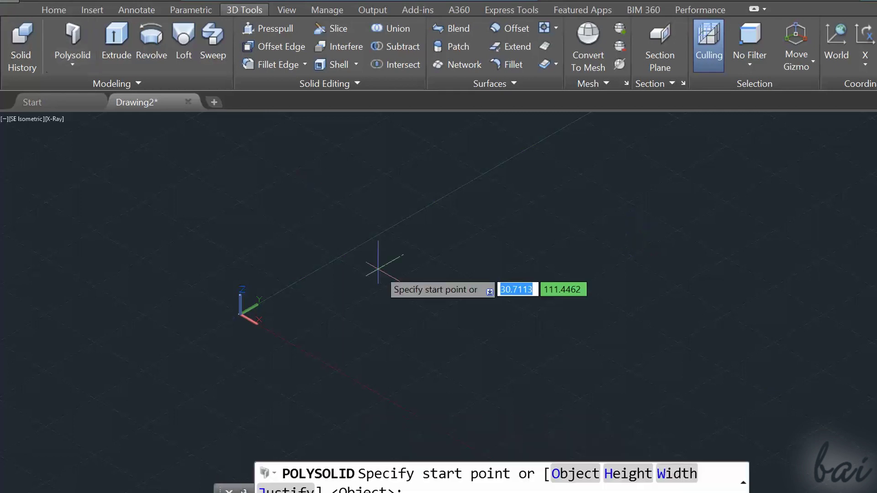
pyautogui.click(340, 309)
pyautogui.click(538, 350)
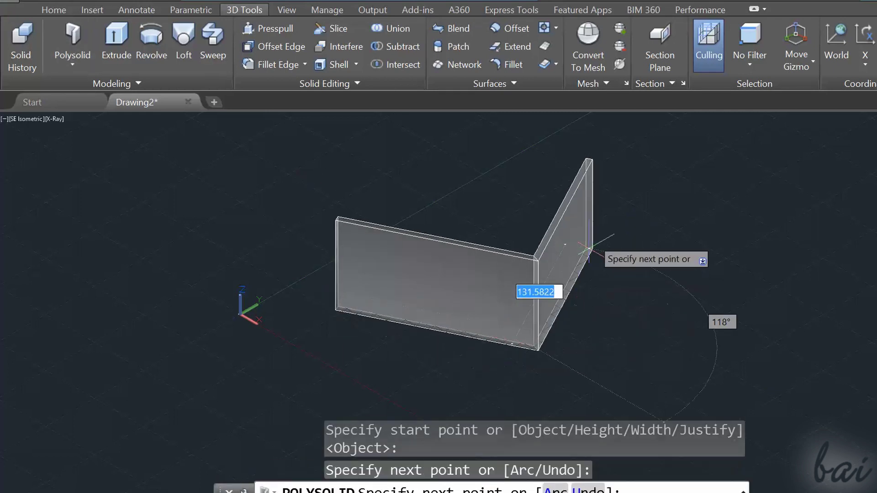
pyautogui.click(613, 183)
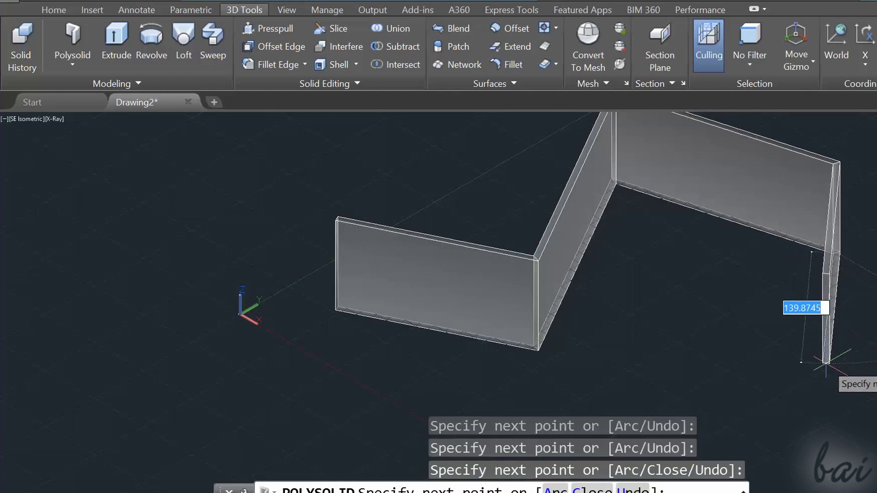
pyautogui.press('Return')
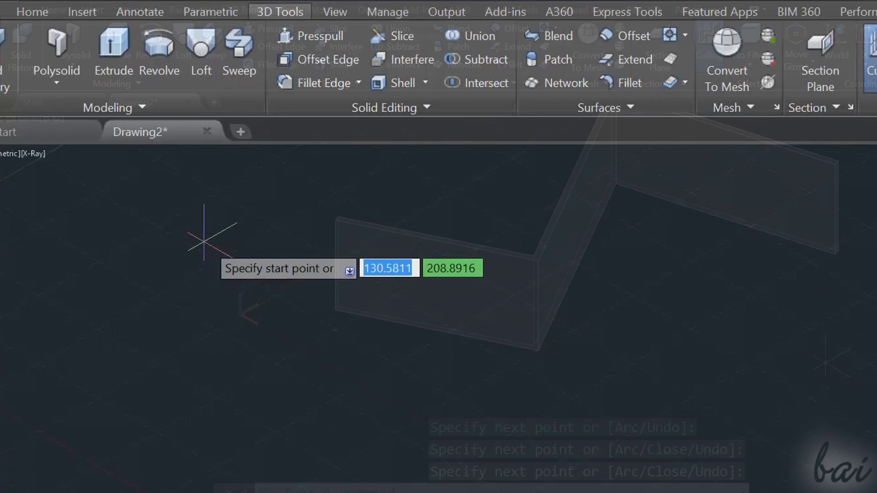
# Preview a straight polysolid at its default size, then set the polysolid width to 25 and preview it again.
pyautogui.click(206, 240)
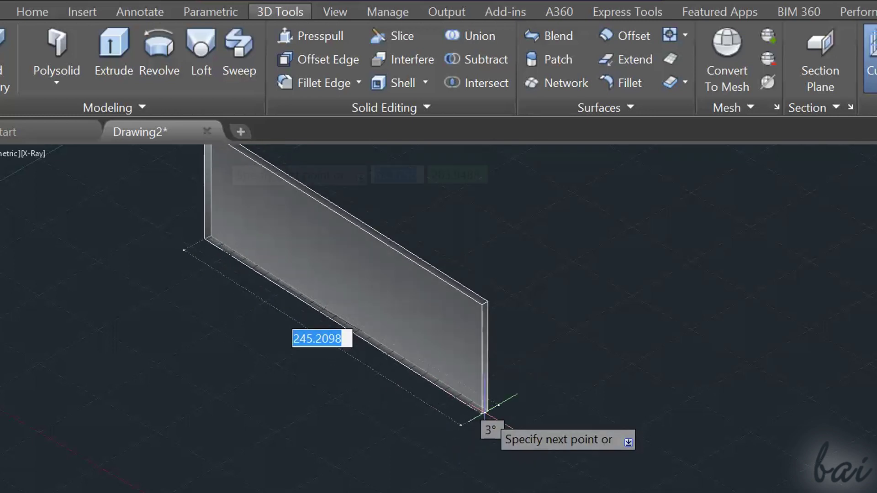
pyautogui.press('Escape')
pyautogui.press('Return')
pyautogui.write('w')
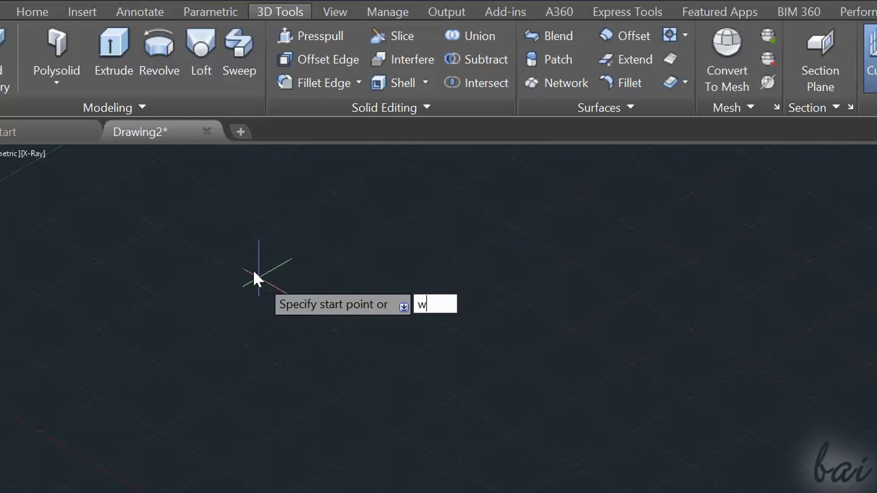
pyautogui.press('Return')
pyautogui.write('25')
pyautogui.press('Return')
pyautogui.click(280, 297)
pyautogui.press('Escape')
# Set the polysolid height to 25 and place the start point of a new wall.
pyautogui.press('Return')
pyautogui.write('h')
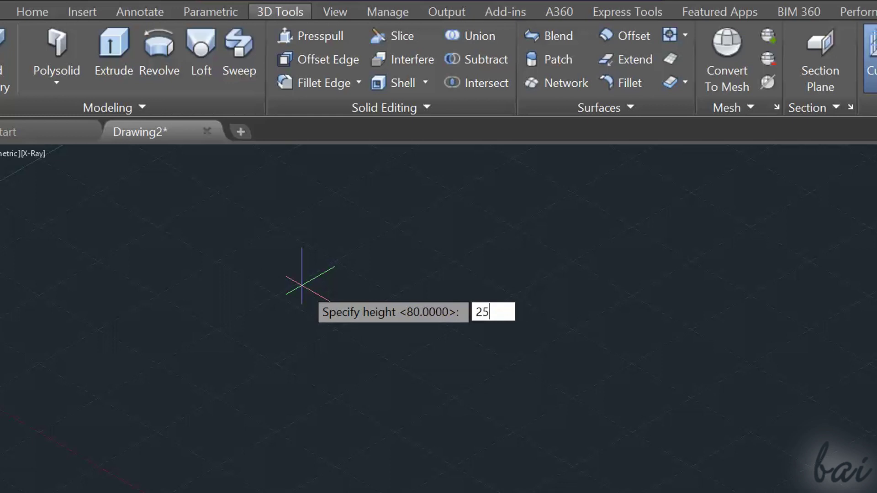
pyautogui.click(302, 286)
# Draw a straight first polysolid segment and continue the wall with three chained arc segments.
pyautogui.click(268, 346)
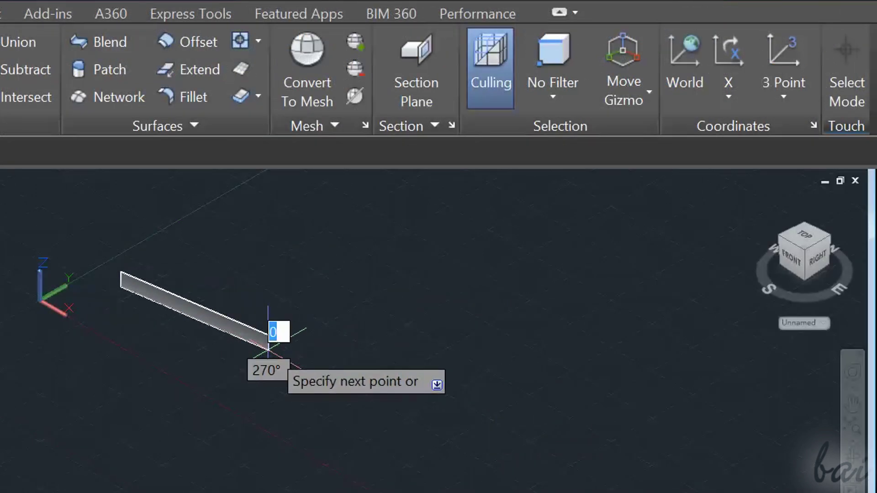
pyautogui.write('a')
pyautogui.press('Return')
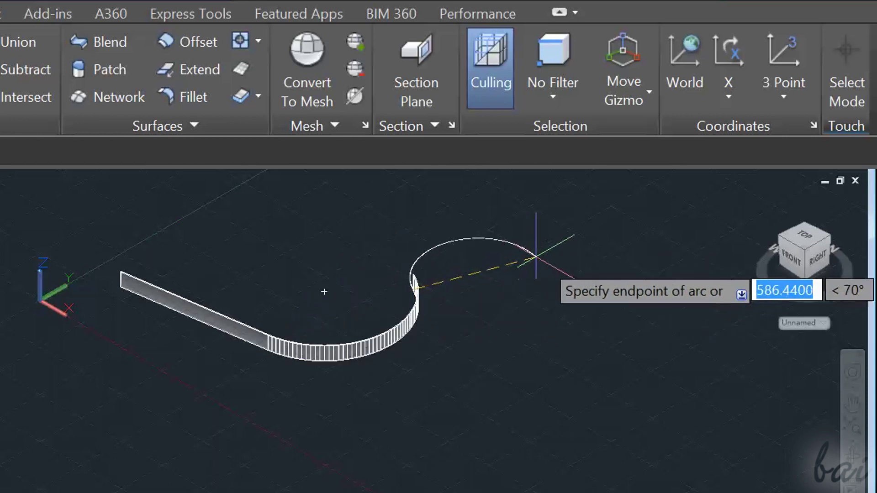
pyautogui.click(586, 317)
pyautogui.click(515, 417)
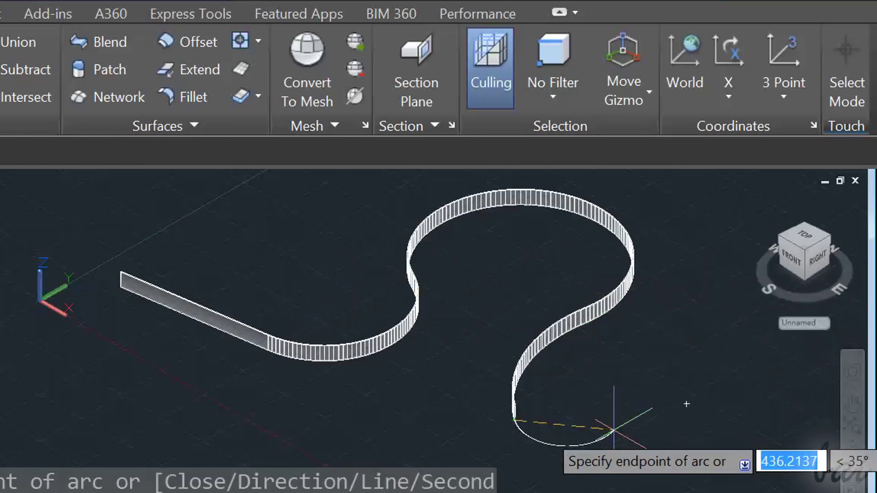
# Switch the polysolid back to straight segments, add one heading back toward the wall's start, and close the shape.
pyautogui.write('l')
pyautogui.press('Return')
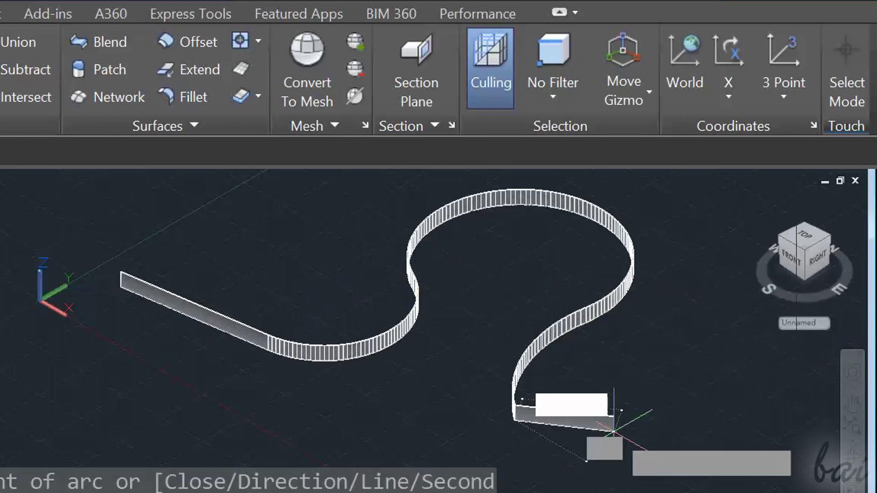
pyautogui.click(299, 412)
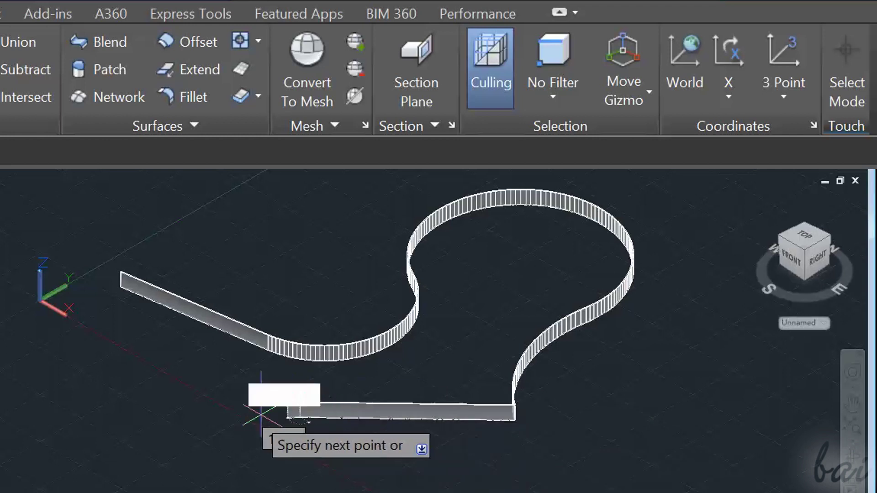
pyautogui.write('c')
pyautogui.press('Return')
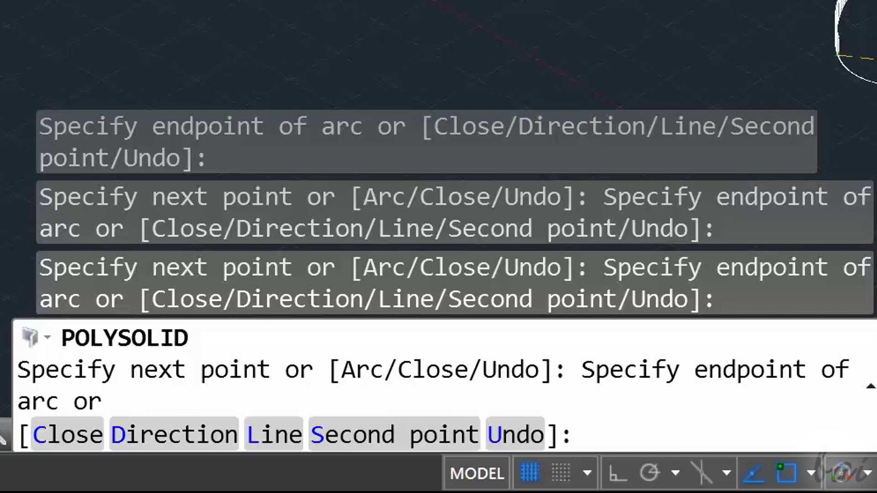
# Draw a polysolid in line mode with one straight segment, then switch to arc mode and add three curved segments.
pyautogui.write('l')
pyautogui.press('Return')
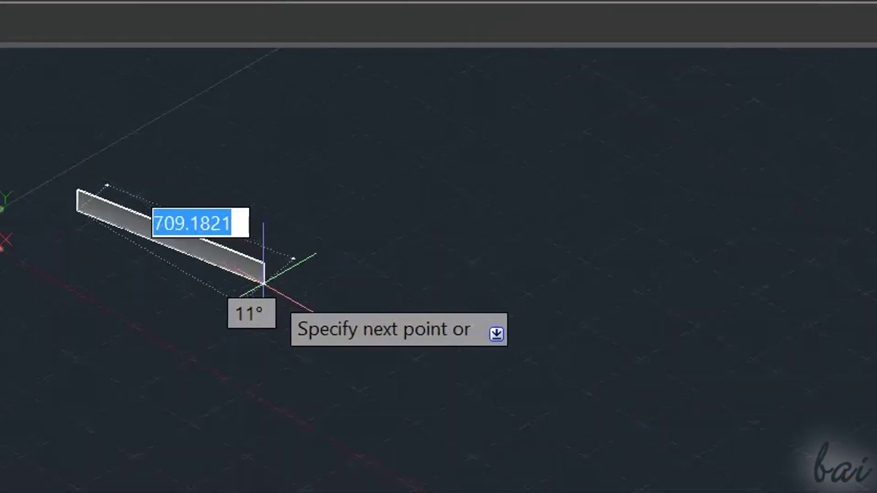
pyautogui.click(279, 289)
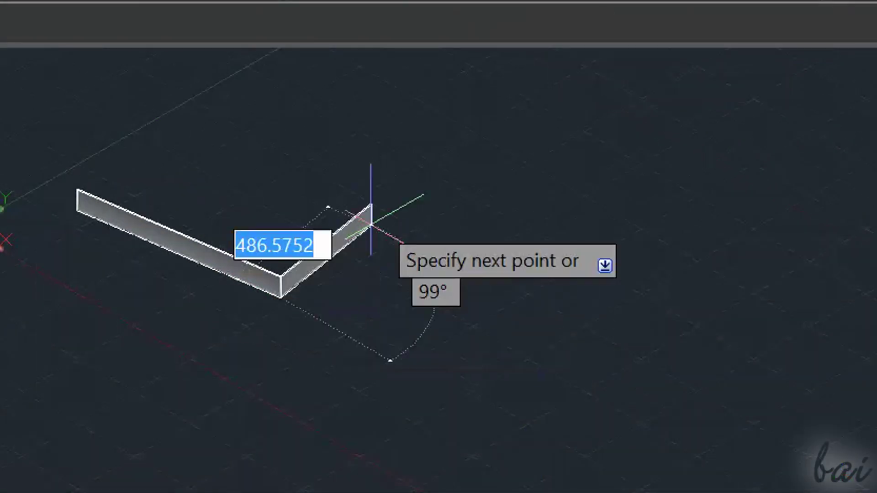
pyautogui.write('a')
pyautogui.press('Return')
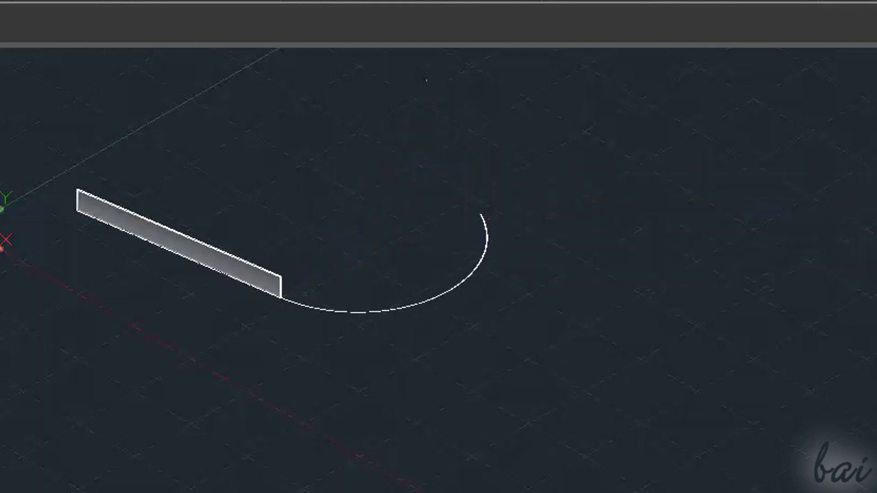
pyautogui.click(485, 213)
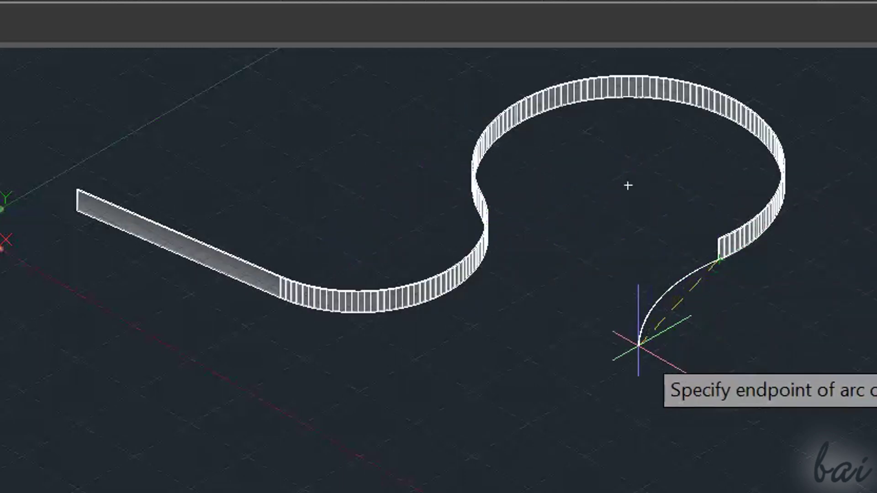
pyautogui.click(620, 389)
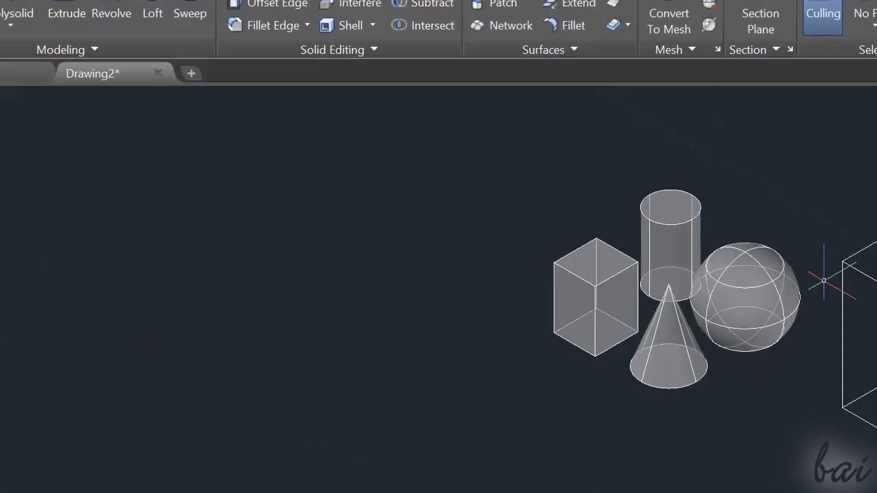
# Select the box and stretch its base corner outward twice by its grip to enlarge the footprint.
pyautogui.scroll(3, 823, 281)
pyautogui.click(738, 270)
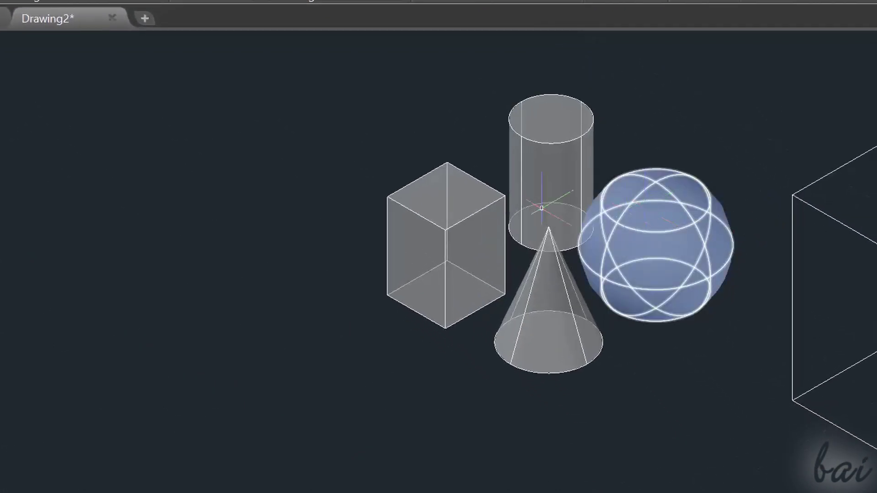
pyautogui.click(470, 200)
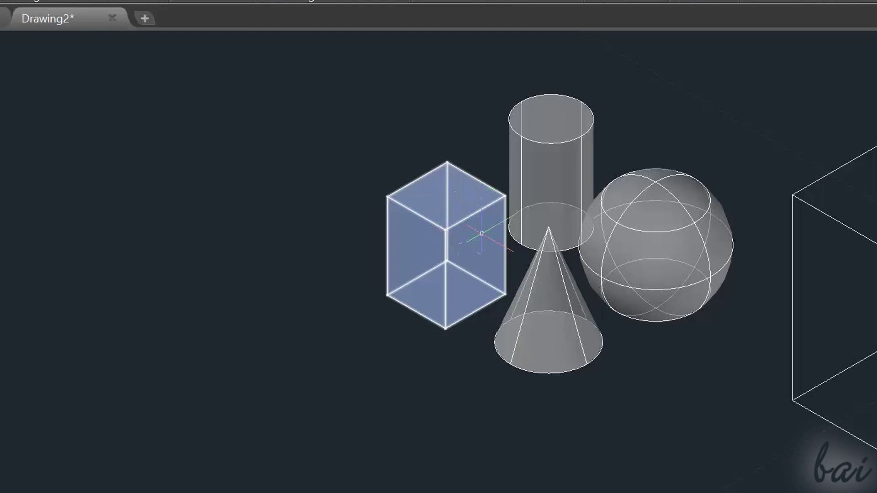
pyautogui.scroll(2, 404, 198)
pyautogui.click(442, 208)
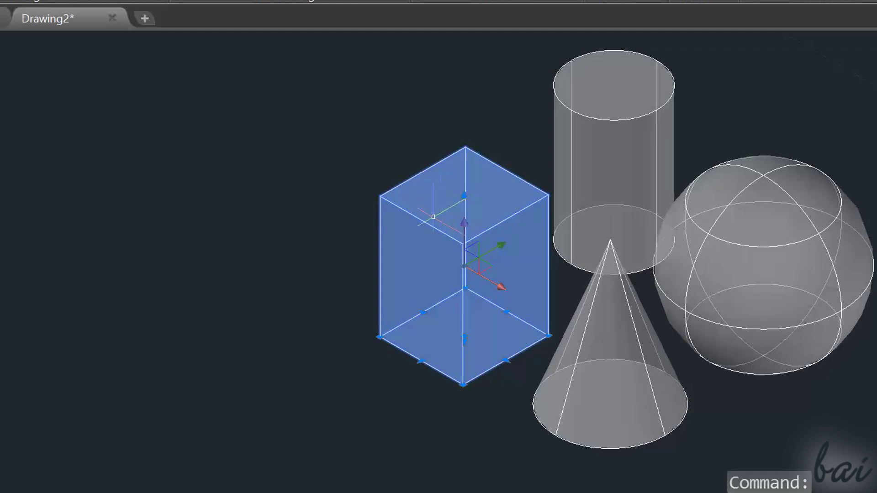
pyautogui.scroll(2, 422, 226)
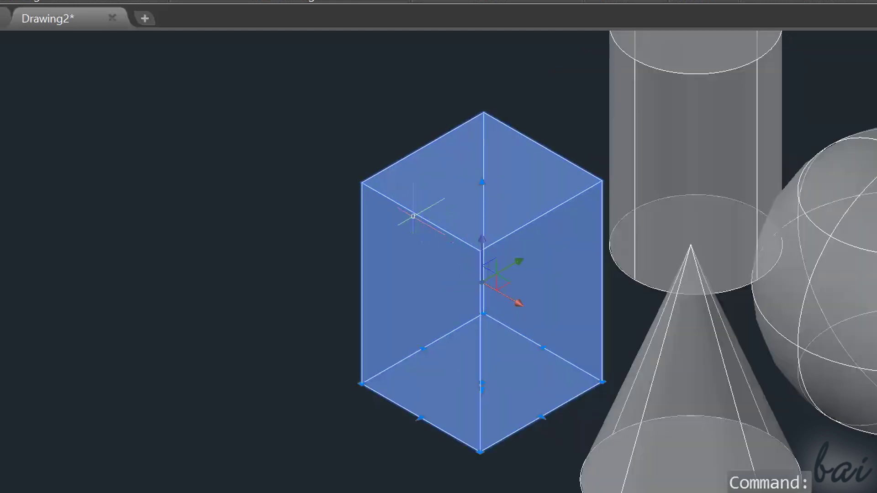
pyautogui.click(361, 383)
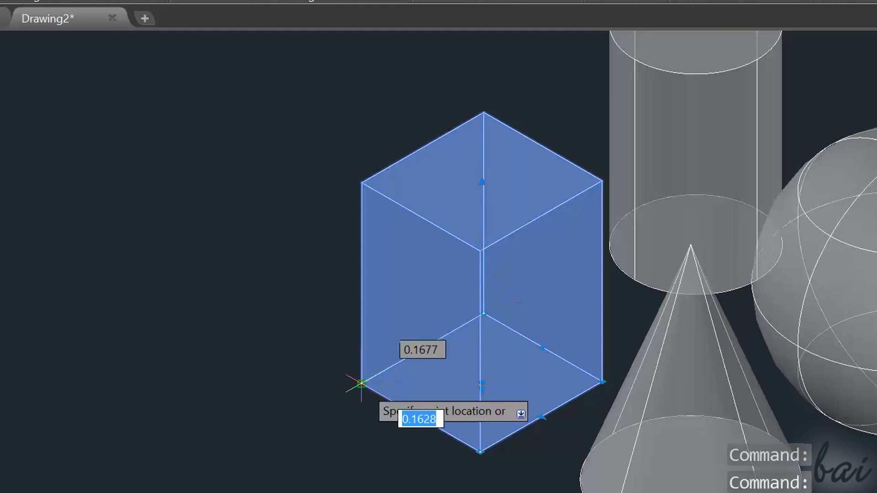
pyautogui.click(240, 254)
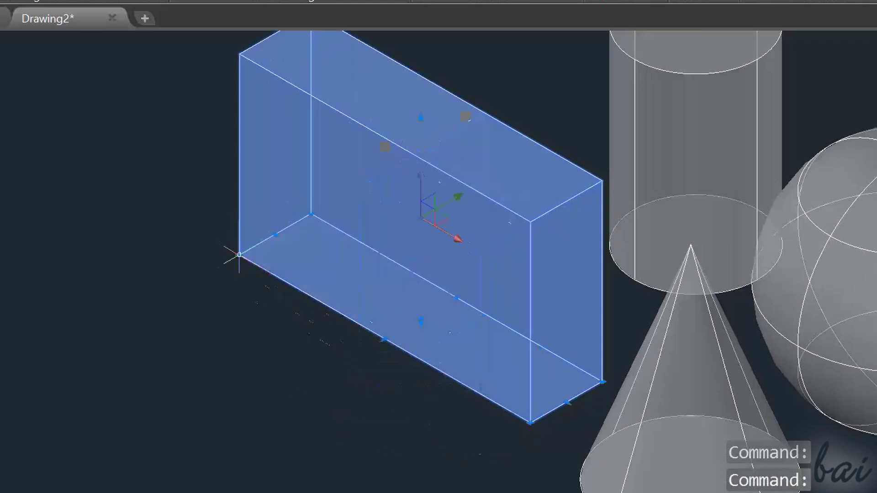
pyautogui.click(239, 254)
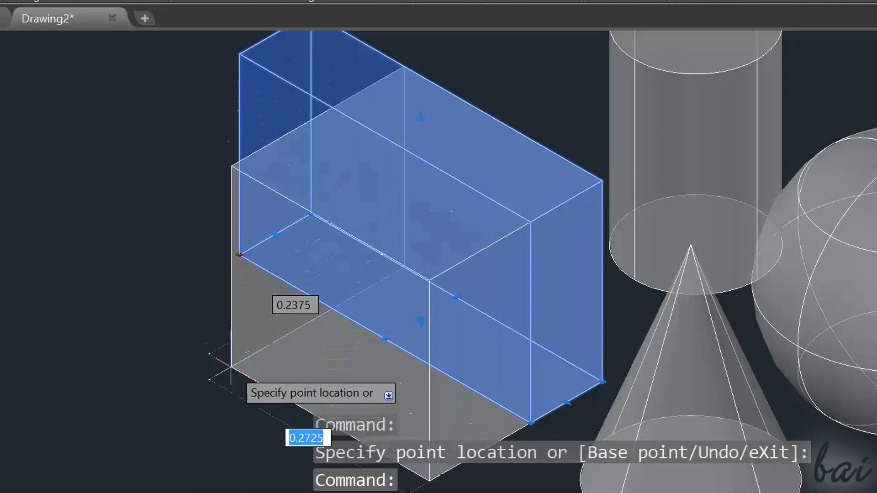
pyautogui.click(205, 366)
pyautogui.click(206, 365)
# Move the cone by its base-centre grip along the X direction so that it stands in front of the sphere.
pyautogui.scroll(-3, 212, 369)
pyautogui.scroll(4, 222, 381)
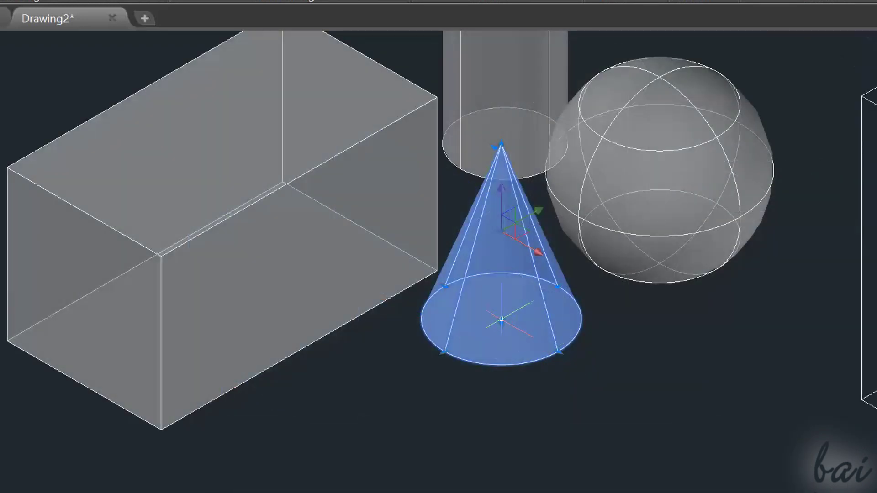
pyautogui.click(501, 319)
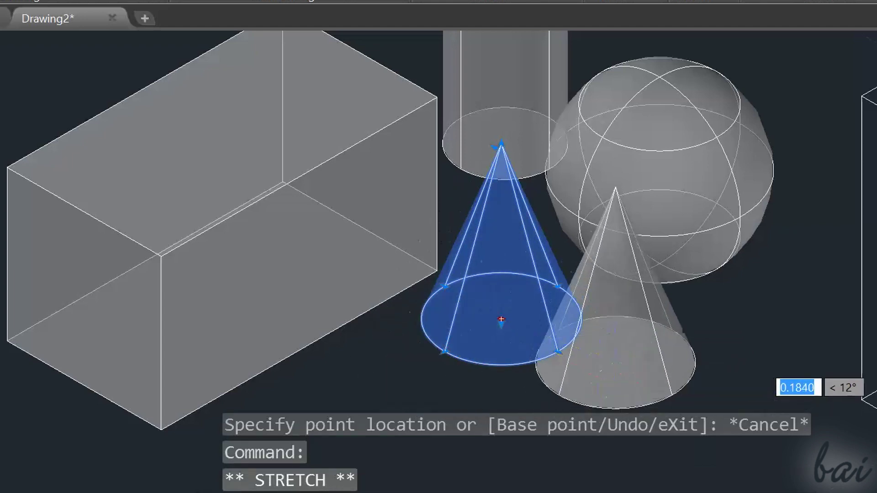
pyautogui.click(615, 362)
pyautogui.press('Escape')
# Select the box and try changing its height by dragging up its base height grip.
pyautogui.click(225, 294)
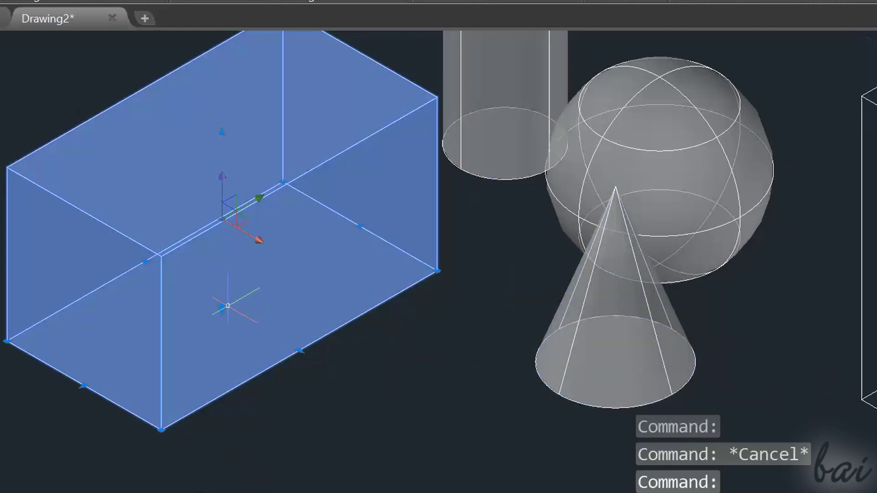
pyautogui.click(224, 306)
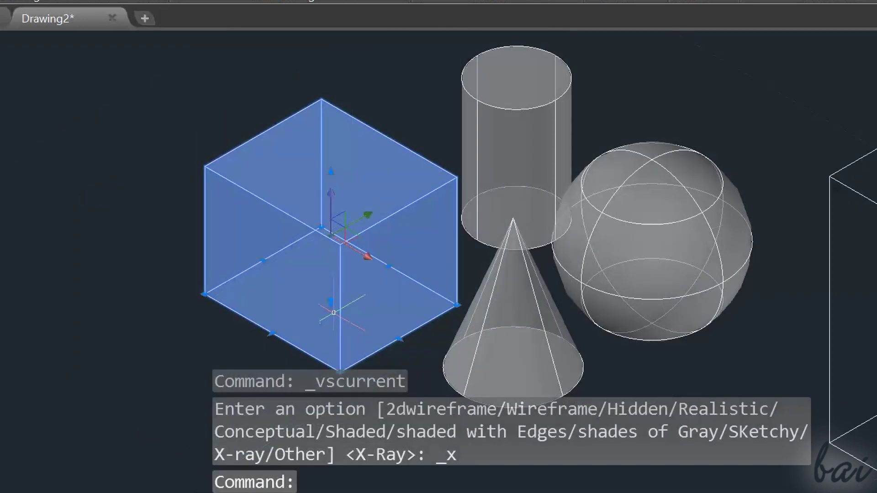
pyautogui.click(330, 302)
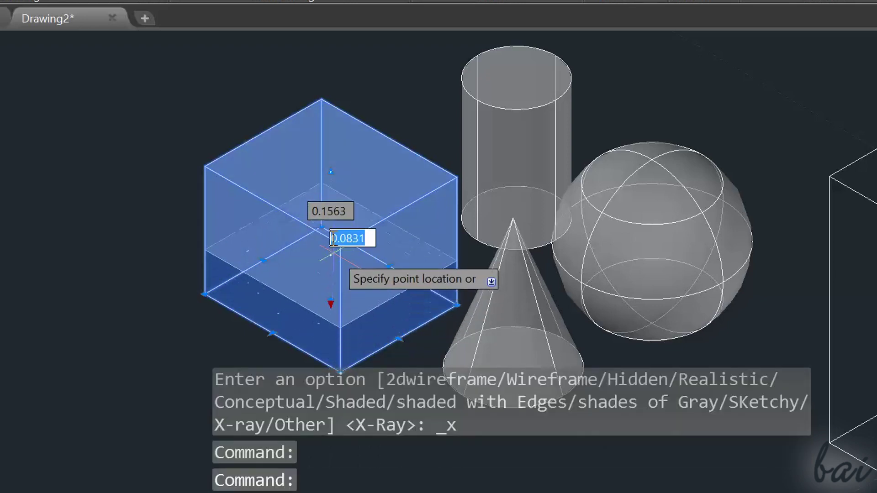
pyautogui.click(237, 216)
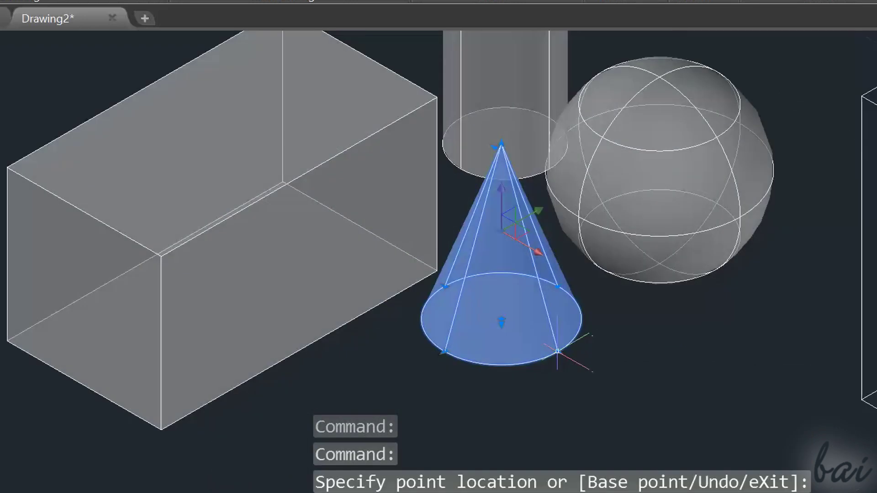
# Try to enlarge the cone's base radius by its base-edge grip.
pyautogui.click(502, 322)
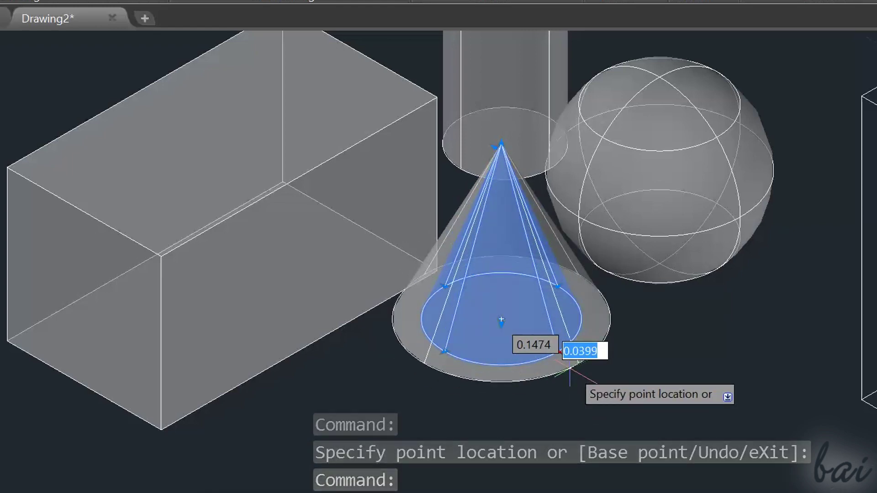
pyautogui.press('Escape')
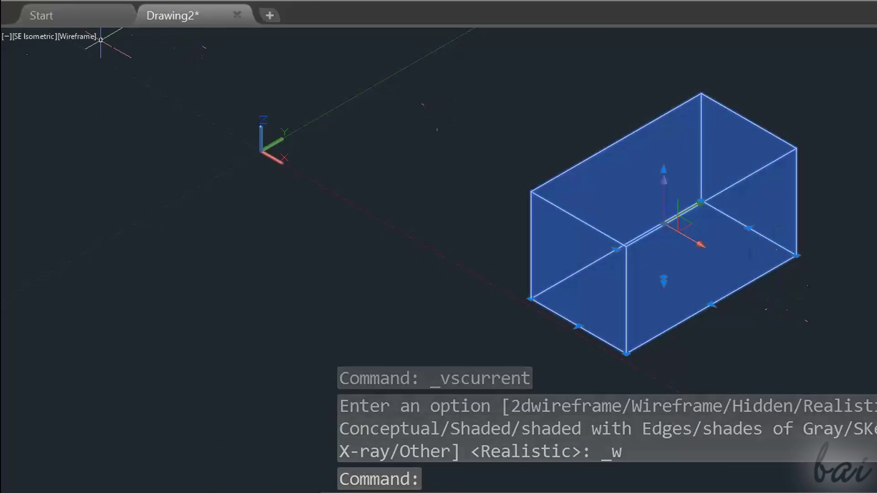
# Change the visual style to X-ray and select the box so that its move gizmo is available.
pyautogui.click(77, 36)
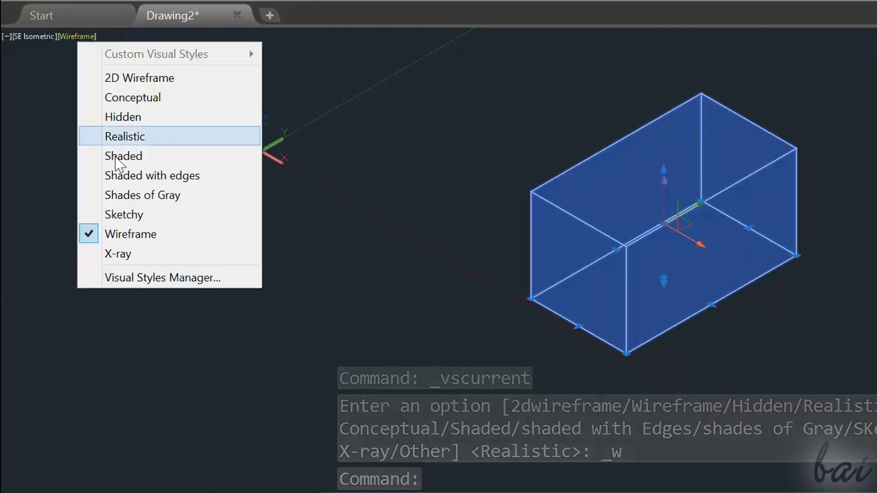
pyautogui.click(131, 253)
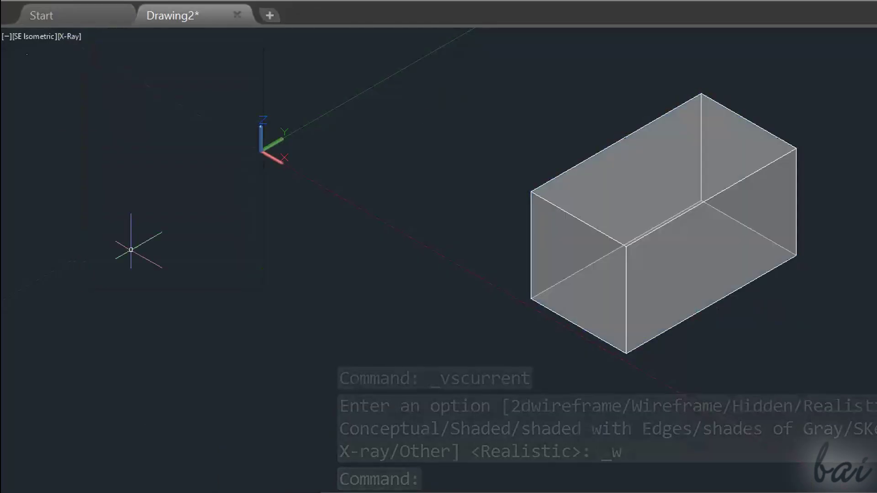
pyautogui.click(681, 248)
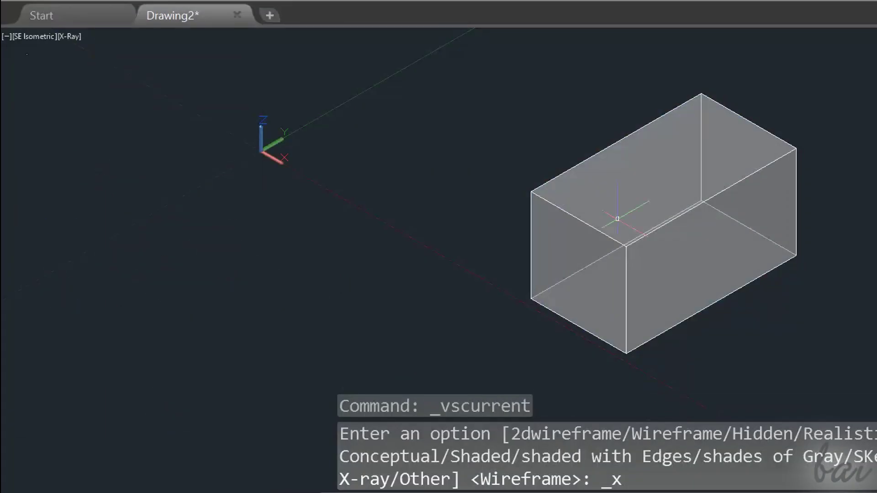
pyautogui.click(681, 248)
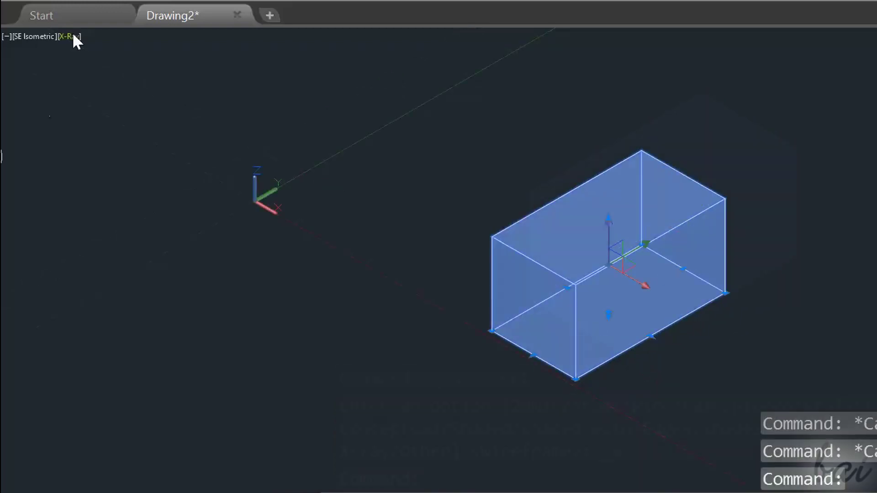
# Change the visual style to 2D Wireframe and select the box to compare how the gizmo behaves.
pyautogui.click(72, 36)
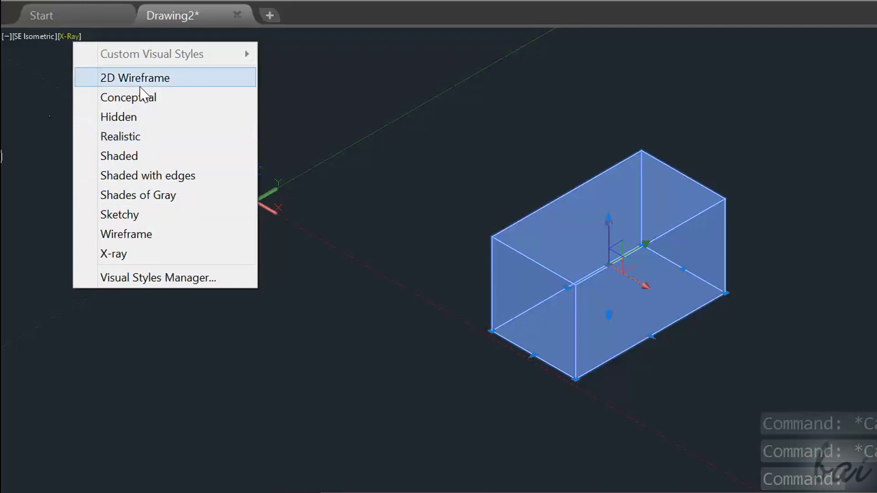
pyautogui.click(139, 84)
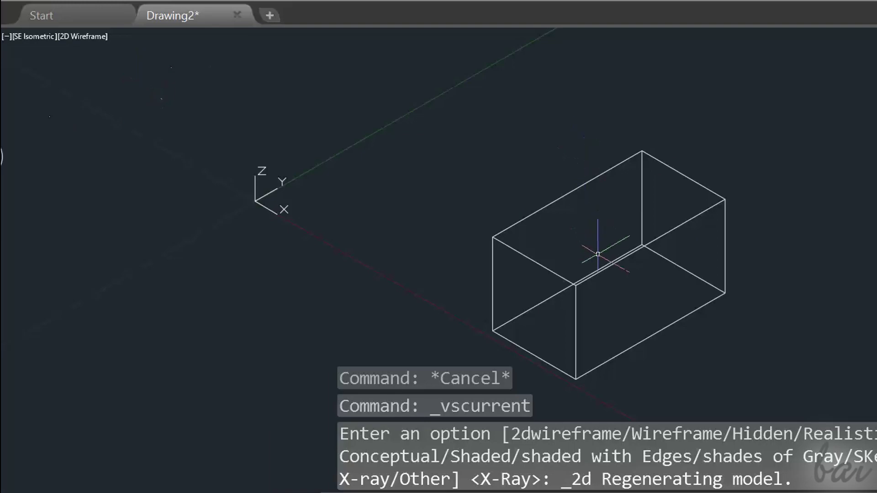
pyautogui.click(605, 269)
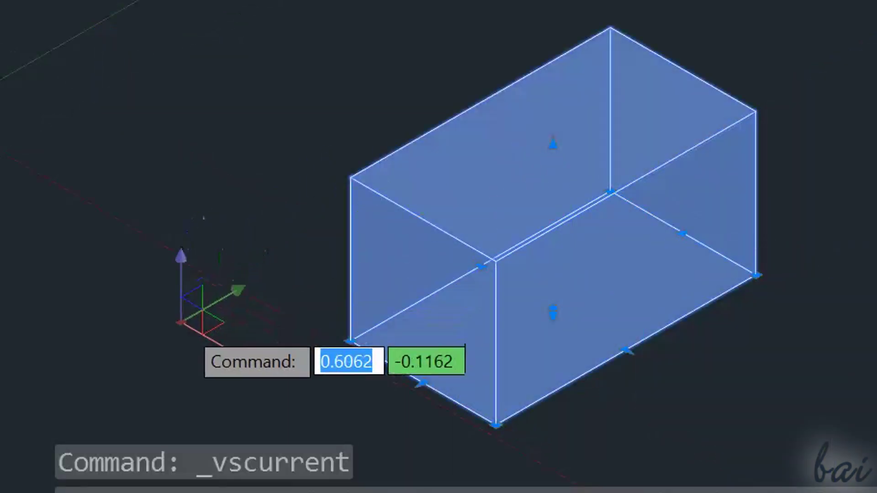
# With the gizmo placed beside the selected box, move the box along the Y axis and then along the X axis.
pyautogui.click(213, 346)
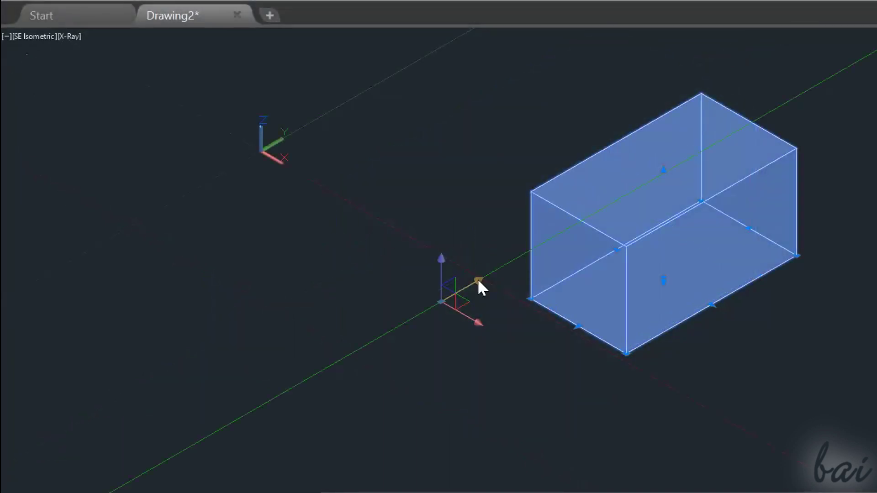
pyautogui.click(478, 278)
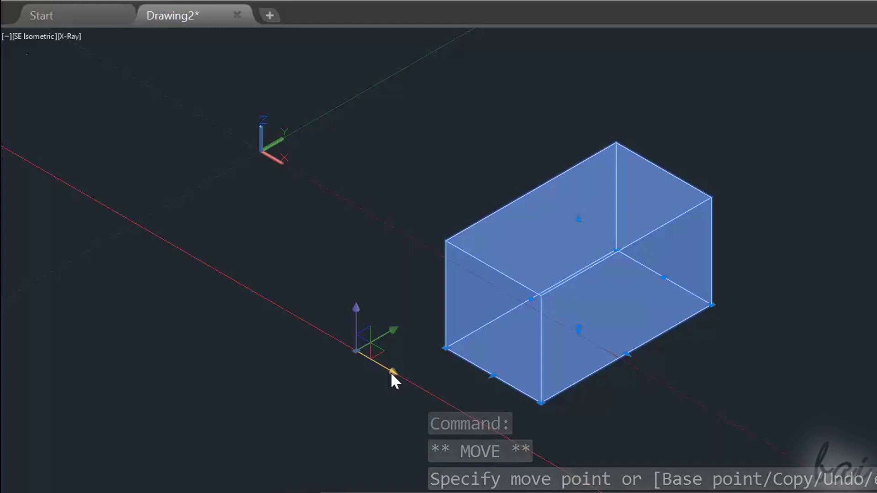
pyautogui.click(392, 371)
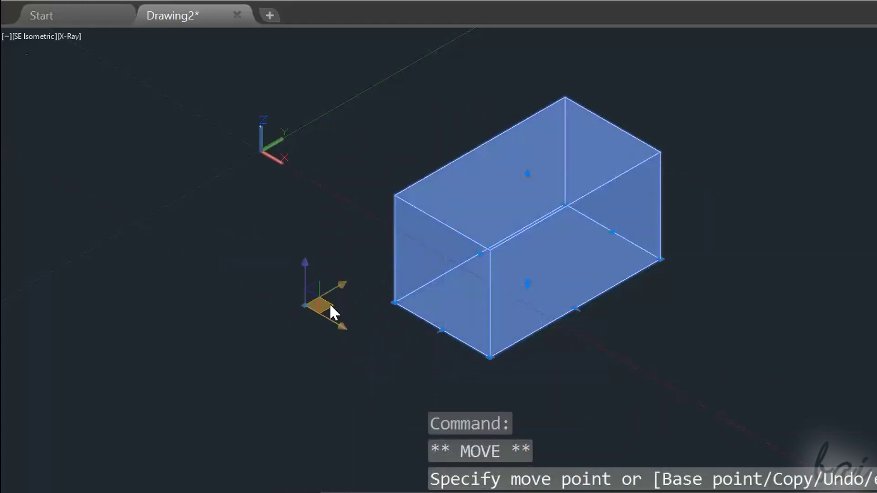
# Move the box freely within the XY plane by the gizmo and clear the selection.
pyautogui.click(329, 303)
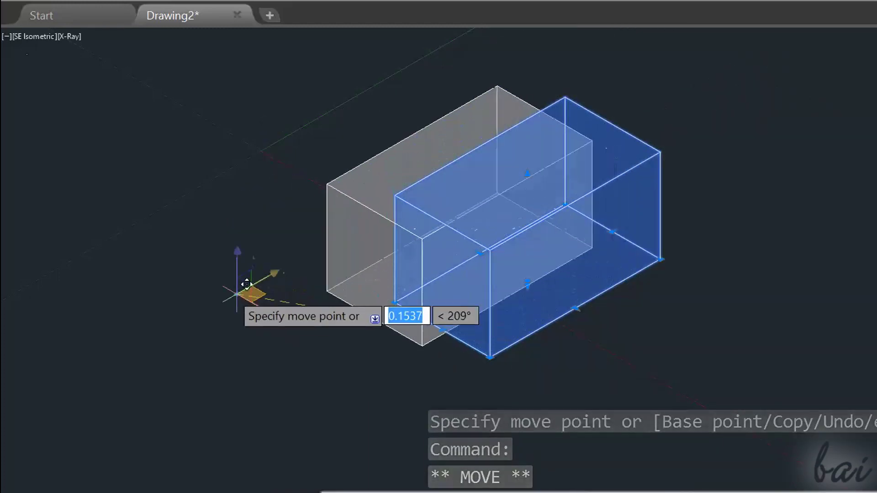
pyautogui.press('Escape')
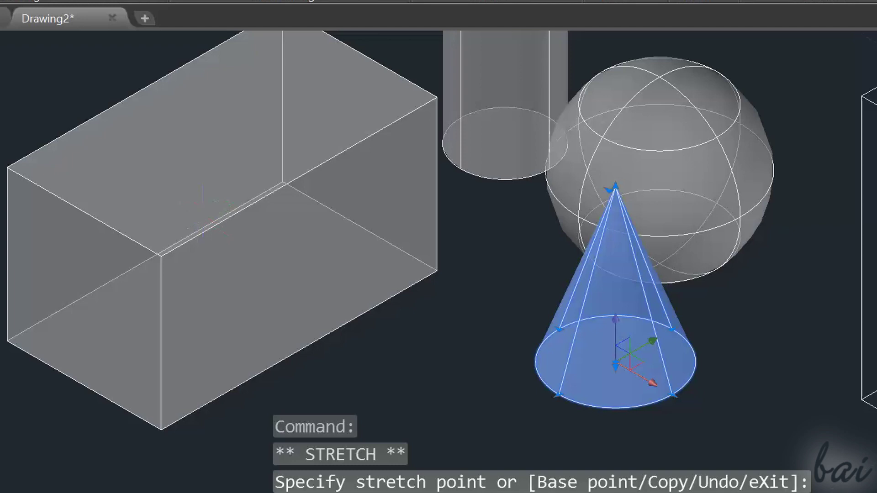
pyautogui.press('Escape')
pyautogui.click(191, 207)
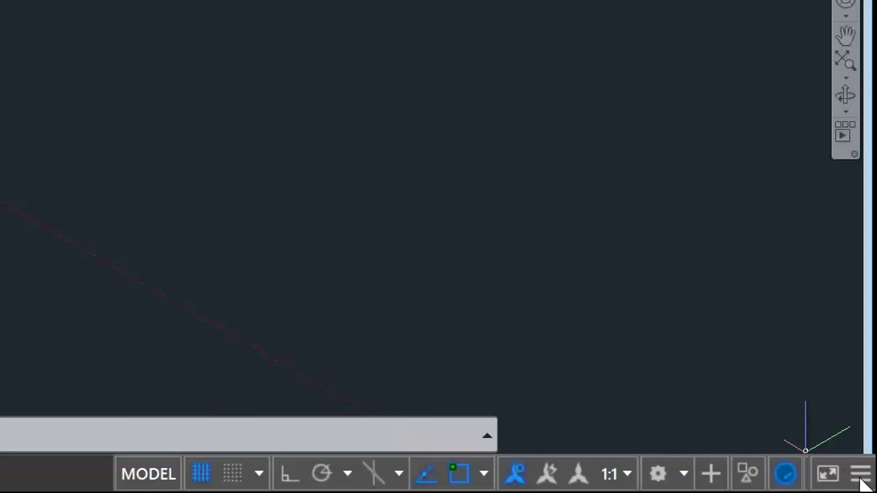
# Add the Gizmo control to the status bar and open its list of gizmo types.
pyautogui.click(861, 474)
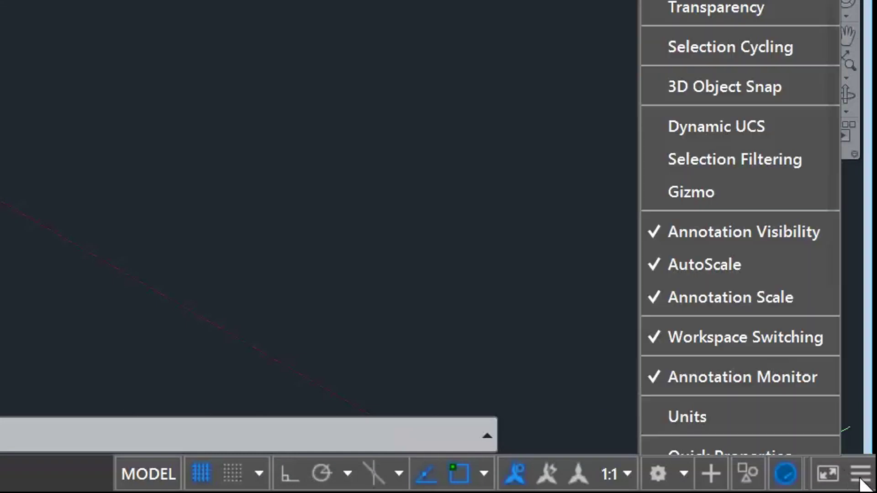
pyautogui.click(717, 192)
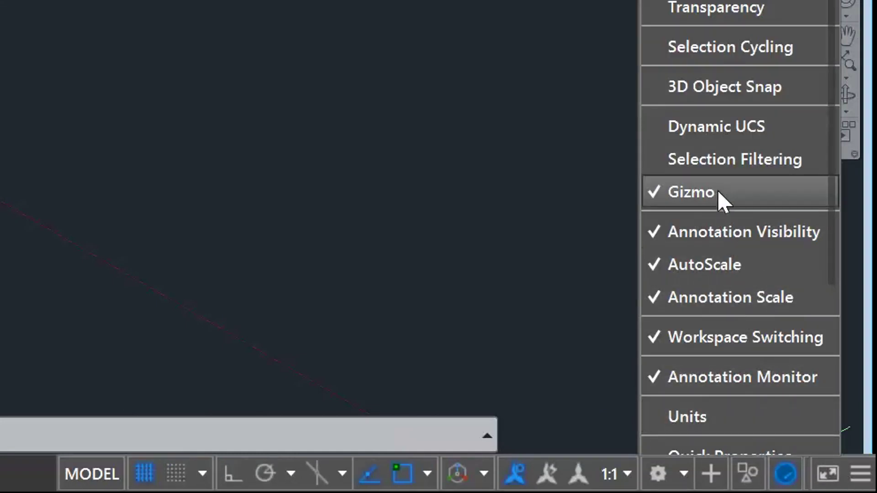
pyautogui.click(486, 464)
pyautogui.click(488, 465)
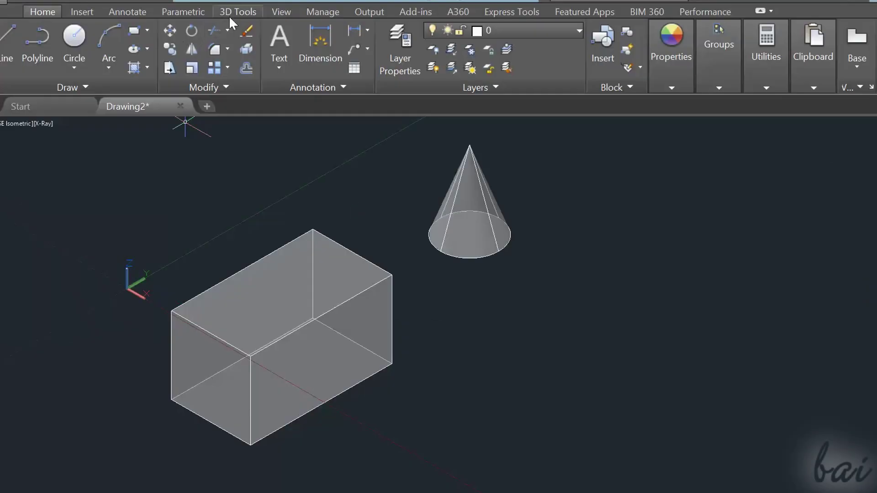
# Try to pull the box's long side face outward with Presspull.
pyautogui.click(231, 16)
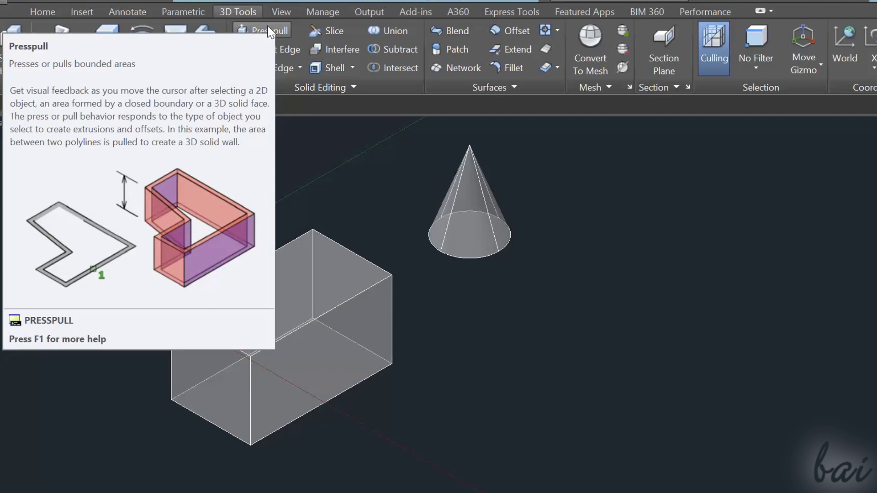
pyautogui.click(267, 32)
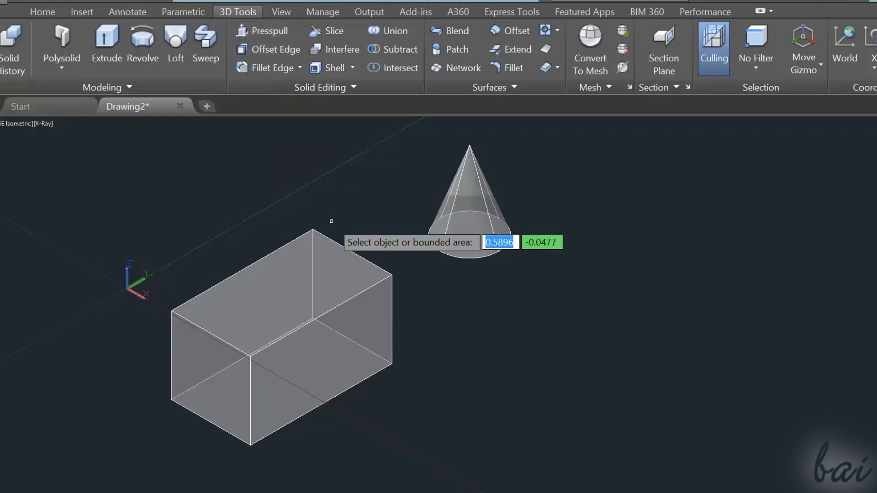
pyautogui.click(369, 346)
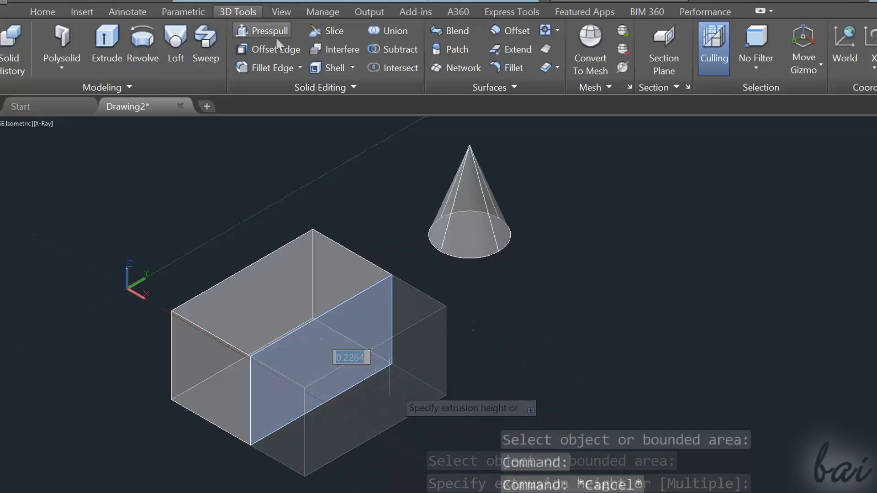
# Restart Presspull and try it on the box's short end face and on the cone near its base.
pyautogui.click(275, 37)
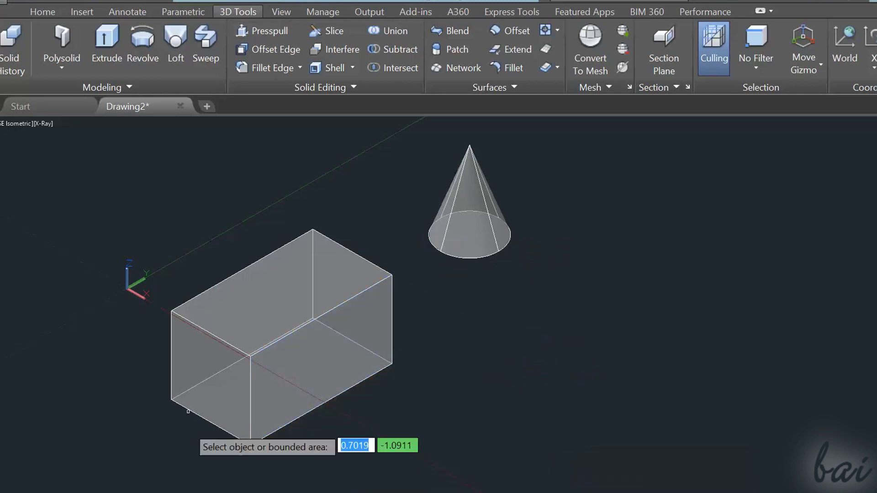
pyautogui.click(244, 406)
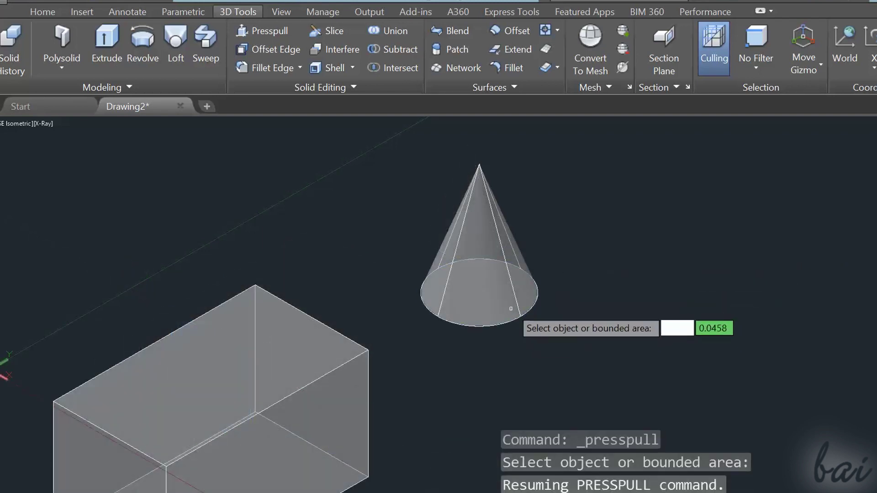
pyautogui.click(513, 306)
pyautogui.click(516, 349)
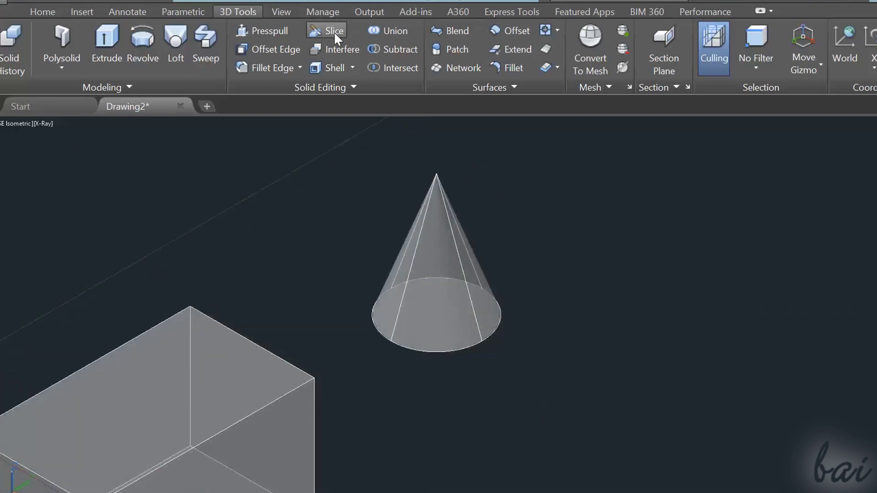
# Slice the cone along a plane from its apex to the box's lower corner, keeping the side away from the box.
pyautogui.click(335, 32)
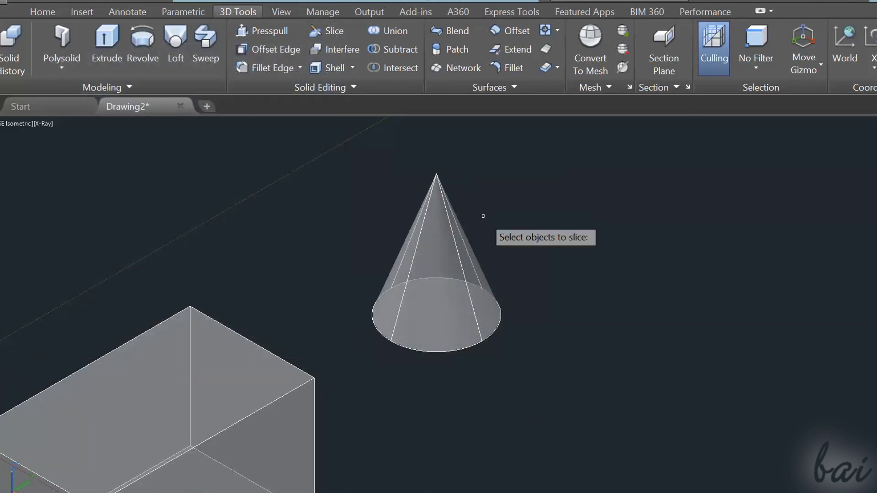
pyautogui.click(440, 219)
pyautogui.press('Return')
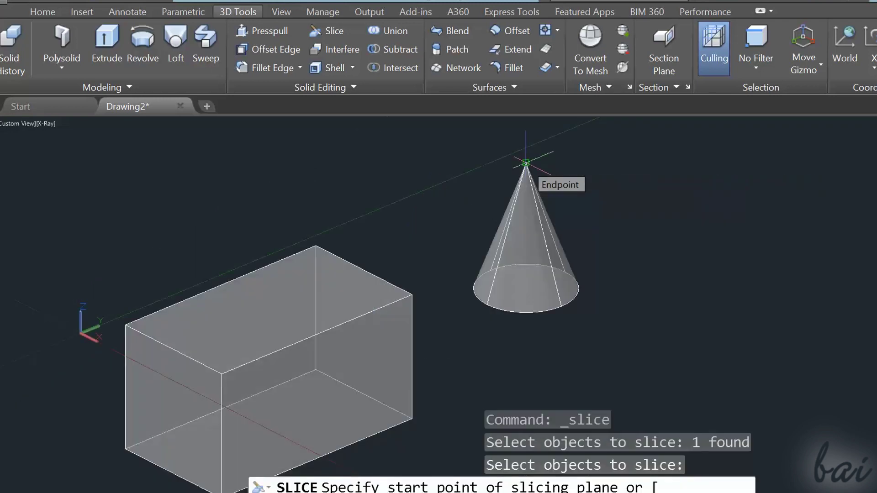
pyautogui.click(526, 162)
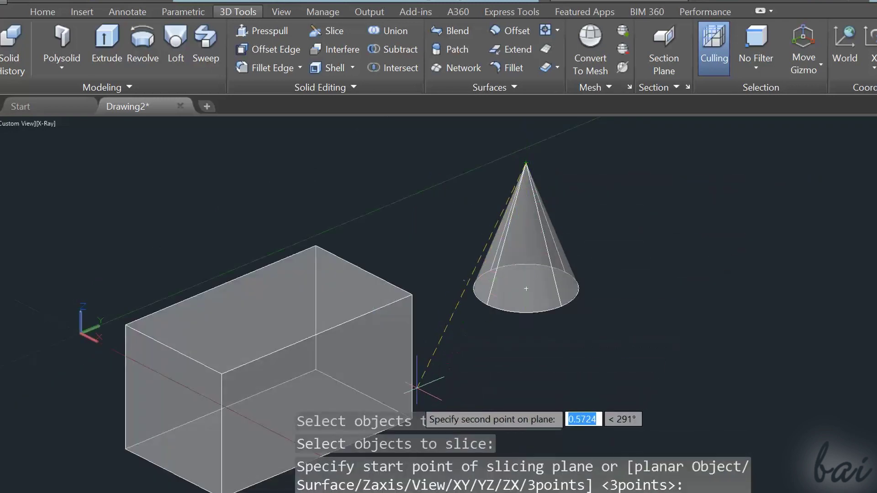
pyautogui.scroll(1, 423, 369)
pyautogui.click(406, 403)
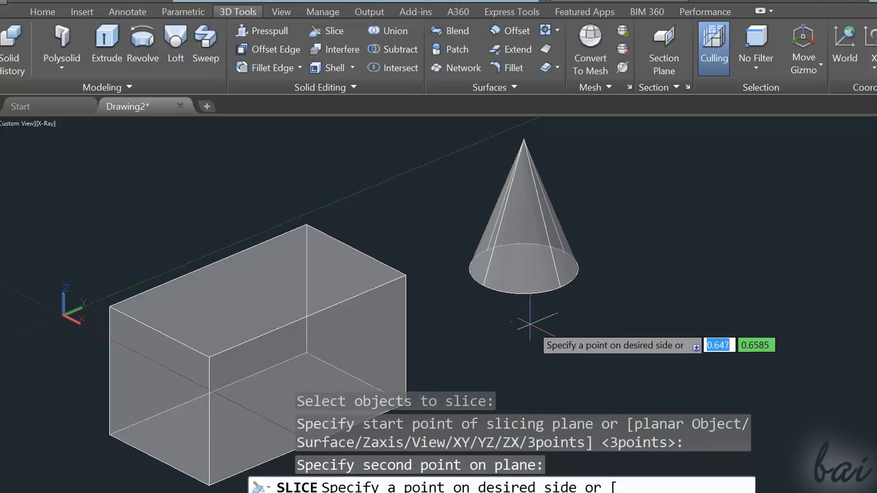
pyautogui.click(618, 273)
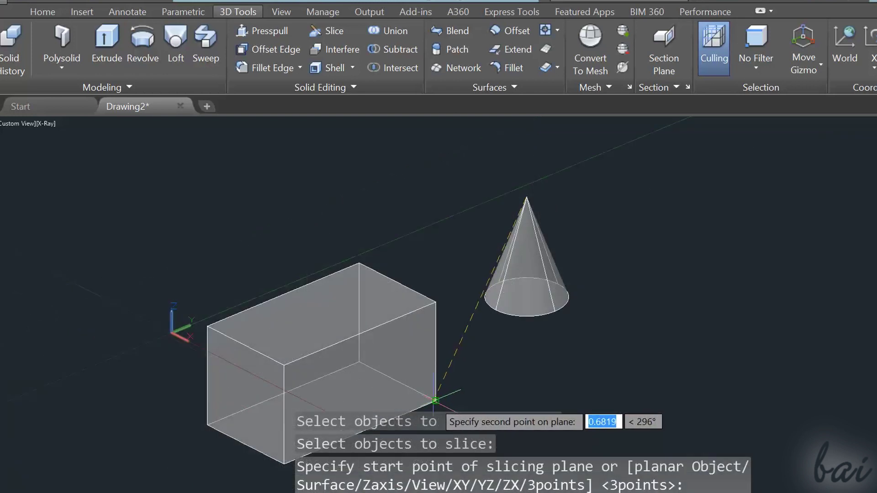
# Slice the cone along the plane from its apex to the box's lower corner, keeping both sides.
pyautogui.click(437, 401)
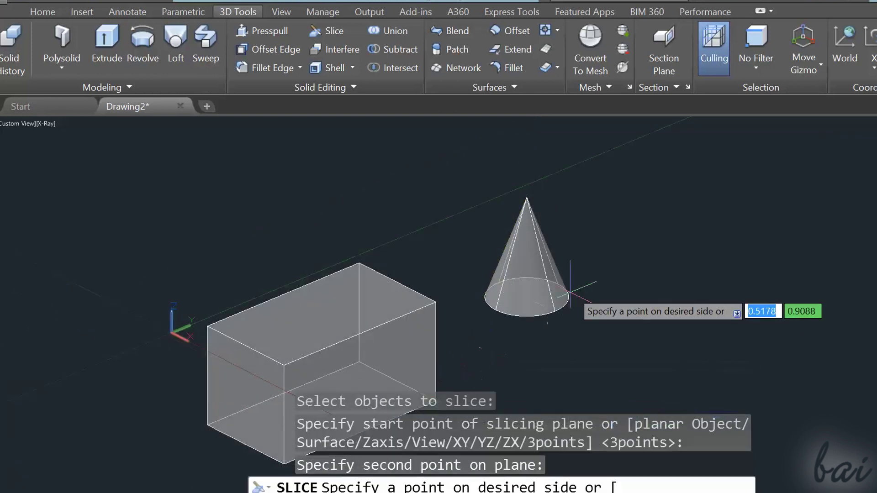
pyautogui.press('Down')
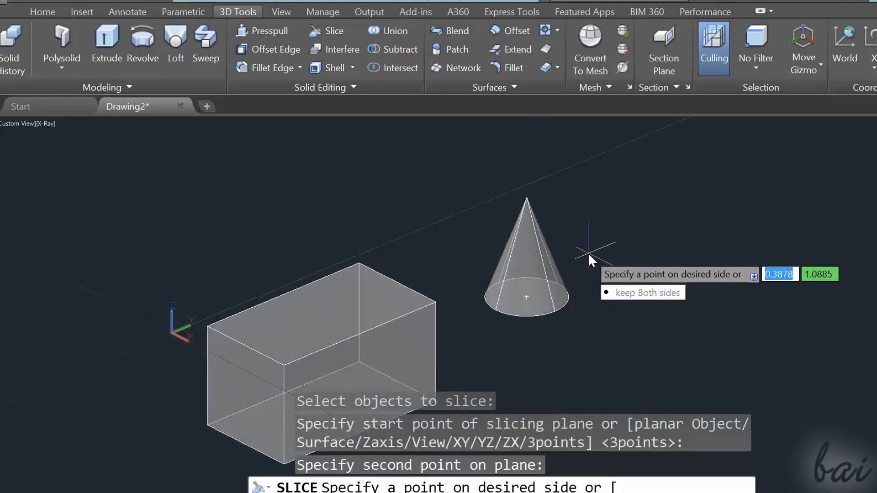
pyautogui.press('Return')
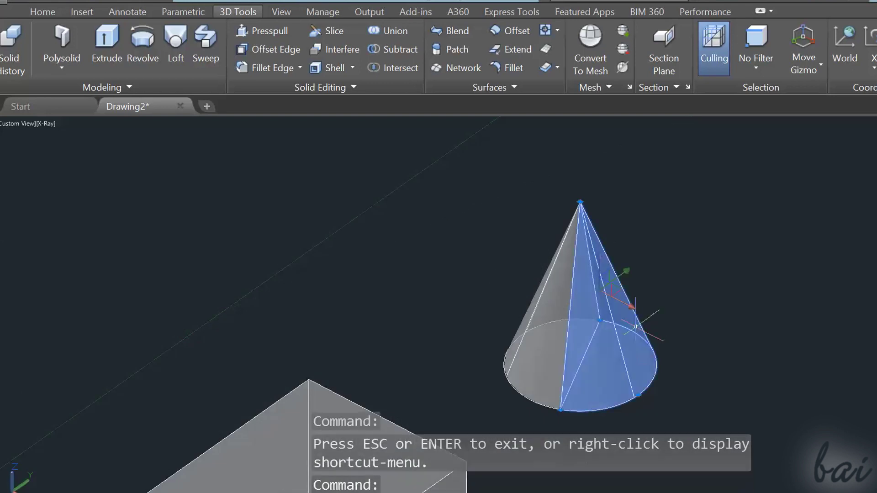
# Clear the selection of the cone piece and undo the slice together with the view changes.
pyautogui.press('Escape')
pyautogui.hotkey('ctrl', 'z')
pyautogui.hotkey('ctrl', 'z')
pyautogui.hotkey('ctrl', 'z')
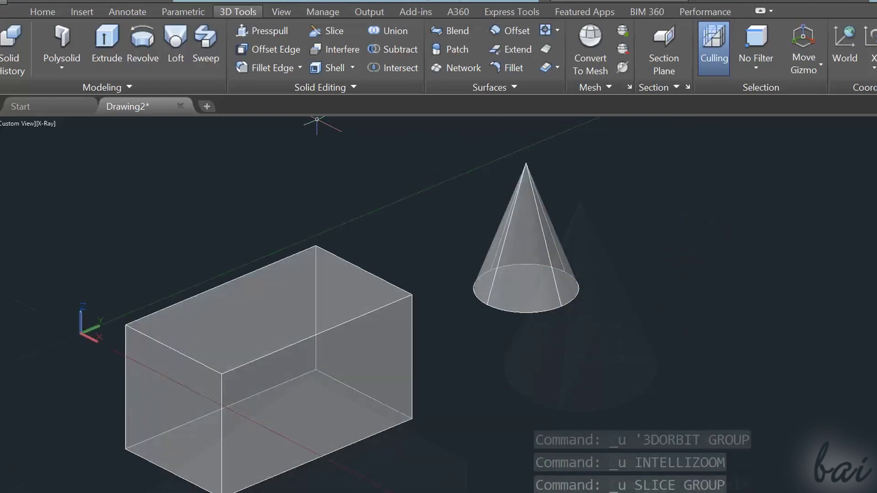
# Fillet the box's long upper front edge with a radius of 0.05 and enlarge the radius freehand before accepting the fillet.
pyautogui.click(275, 67)
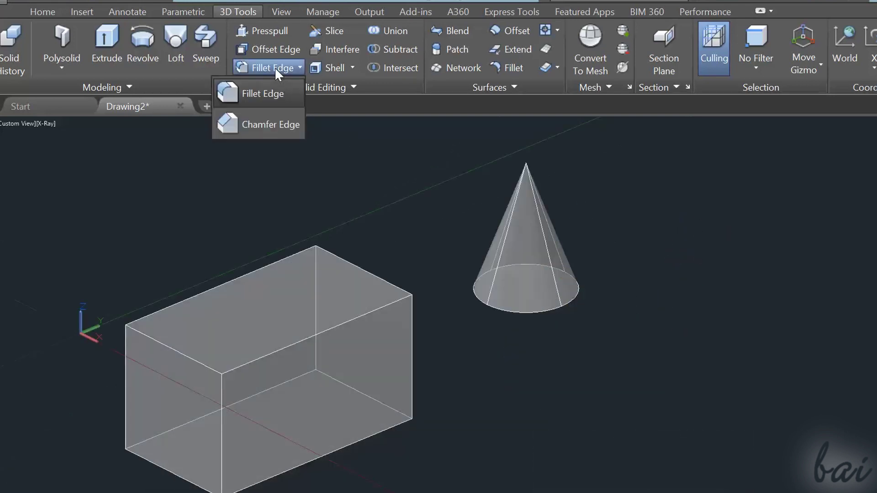
pyautogui.click(281, 97)
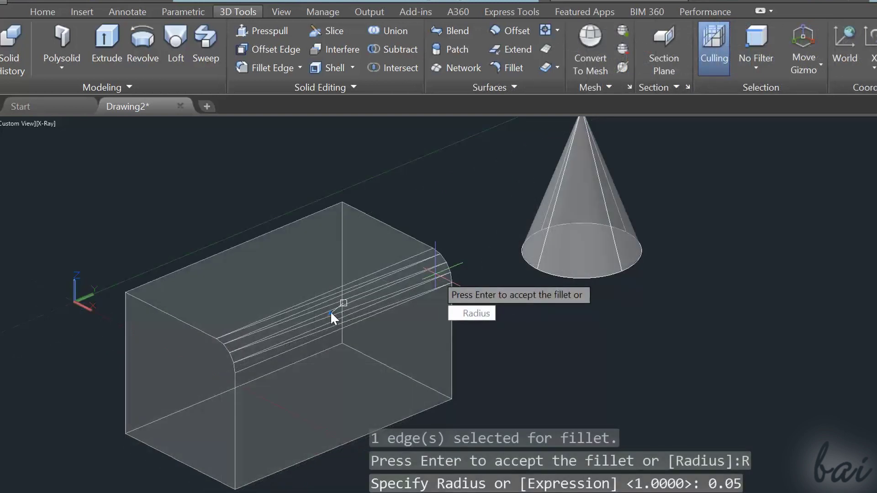
pyautogui.press('Return')
pyautogui.click(330, 312)
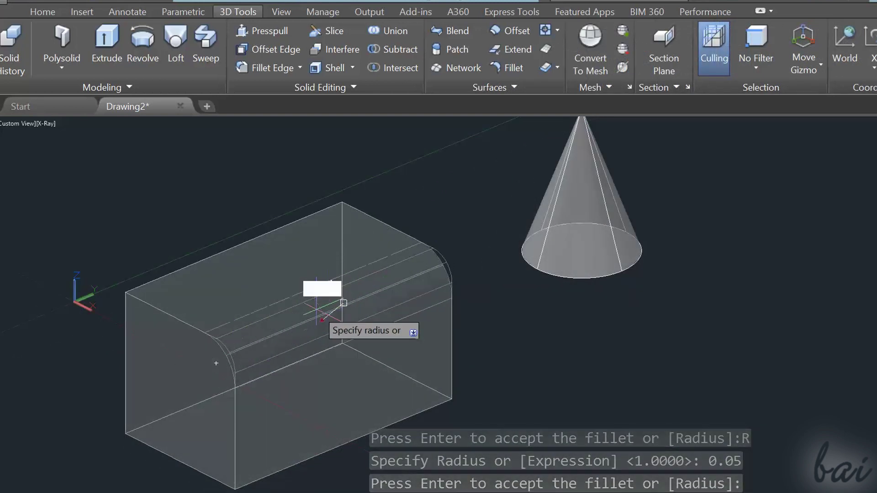
pyautogui.click(291, 345)
pyautogui.press('Return')
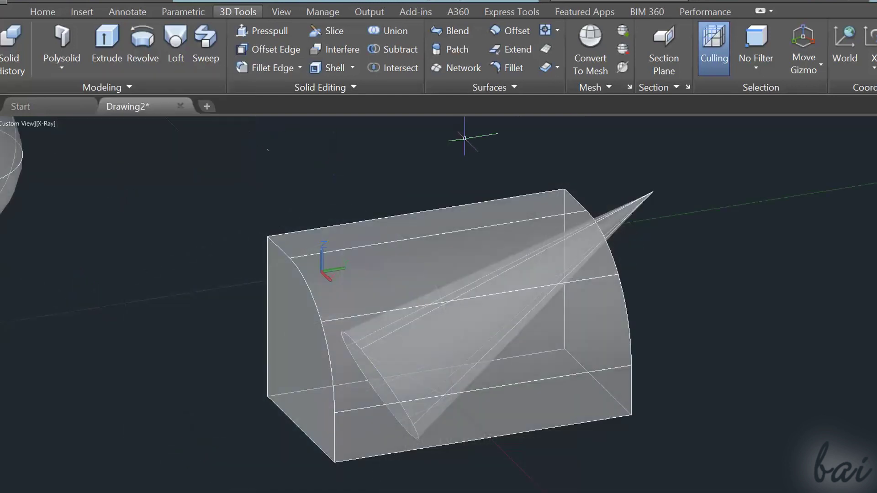
# Union the filleted box with the cone that passes through it.
pyautogui.click(394, 34)
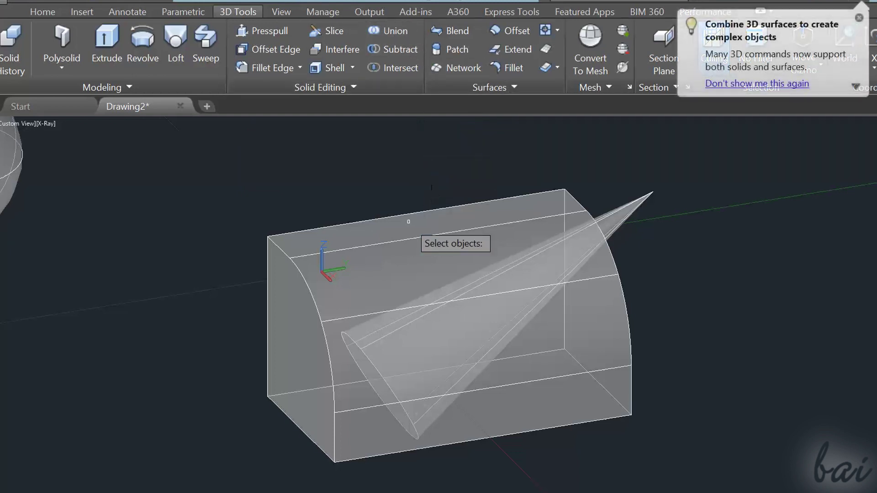
pyautogui.click(412, 240)
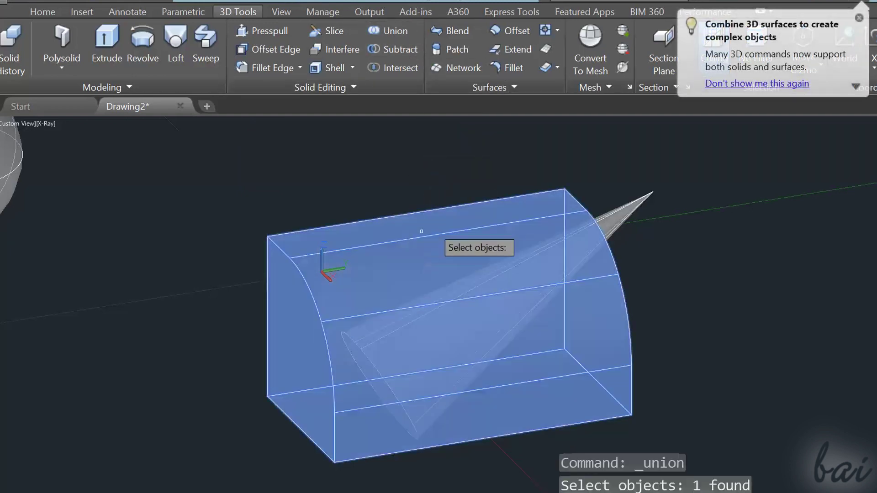
pyautogui.click(620, 217)
pyautogui.press('Return')
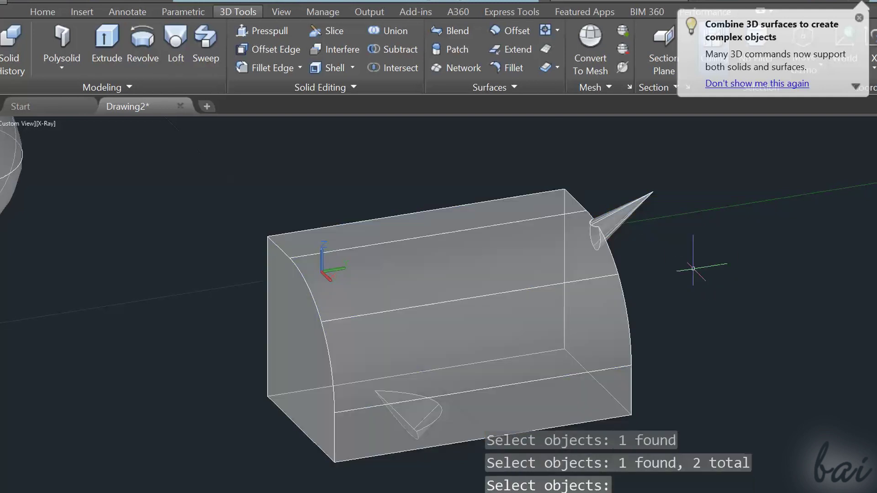
# Inspect the united solid from behind and undo the union.
pyautogui.keyDown('shift'); pyautogui.moveTo(874, 335); pyautogui.dragTo(640, 308, button='middle'); pyautogui.keyUp('shift')
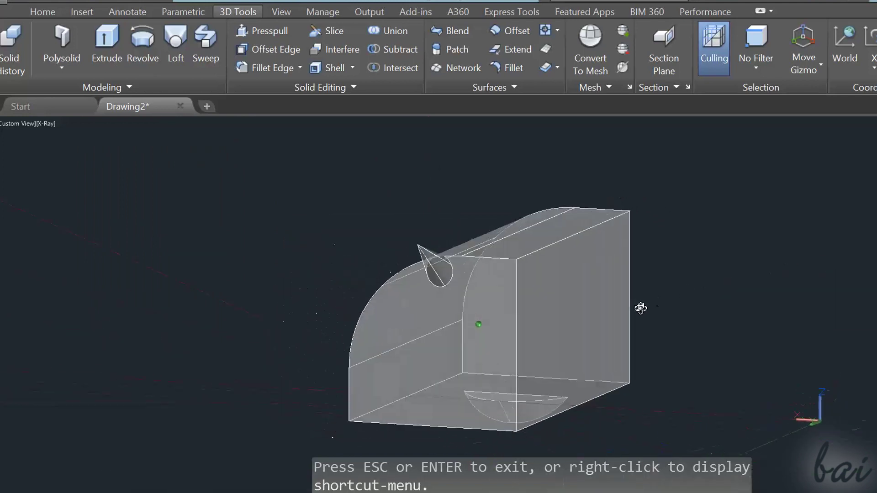
pyautogui.hotkey('ctrl', 'z')
pyautogui.hotkey('ctrl', 'z')
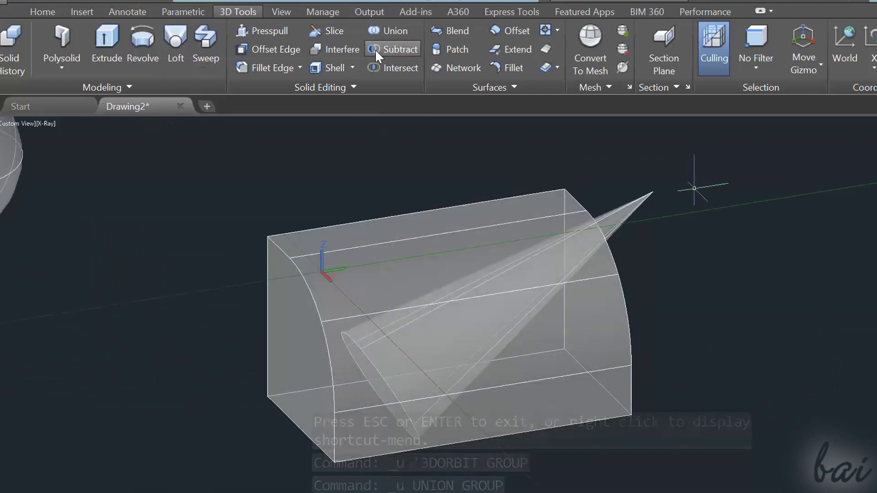
# Subtract the cone from the filleted box.
pyautogui.click(374, 48)
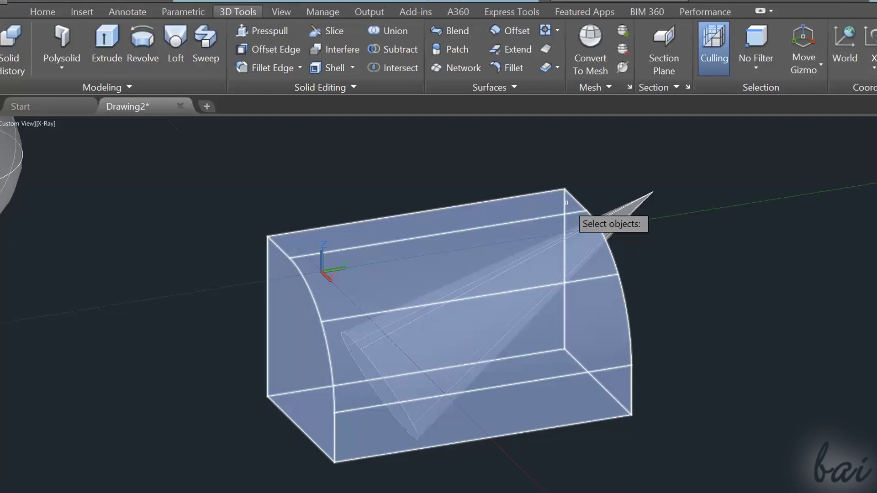
pyautogui.click(525, 206)
pyautogui.press('Return')
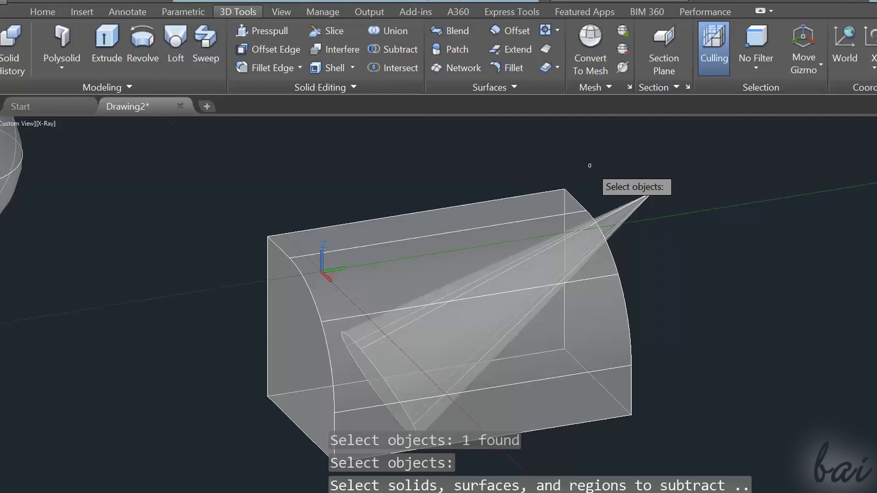
pyautogui.click(611, 213)
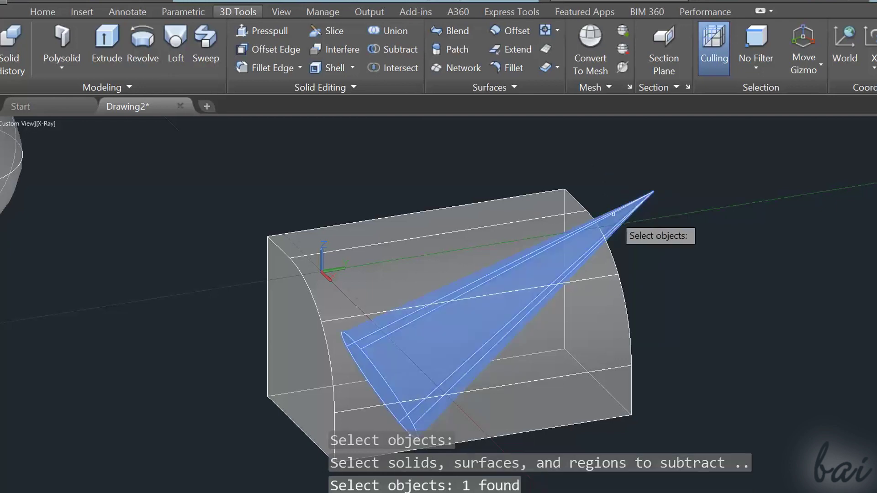
pyautogui.press('Return')
# Inspect the cone-shaped cavity in the filleted box from the side and undo the subtraction.
pyautogui.keyDown('shift'); pyautogui.moveTo(865, 249); pyautogui.dragTo(524, 280, button='middle'); pyautogui.keyUp('shift')
pyautogui.press('Escape')
pyautogui.hotkey('ctrl', 'z')
pyautogui.hotkey('ctrl', 'z')
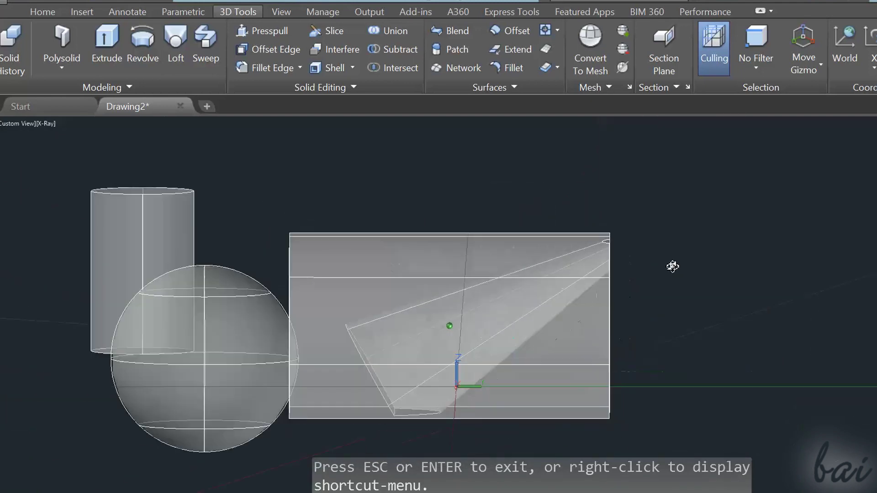
# Intersect the filleted box with the cone, keeping only their common volume.
pyautogui.click(408, 67)
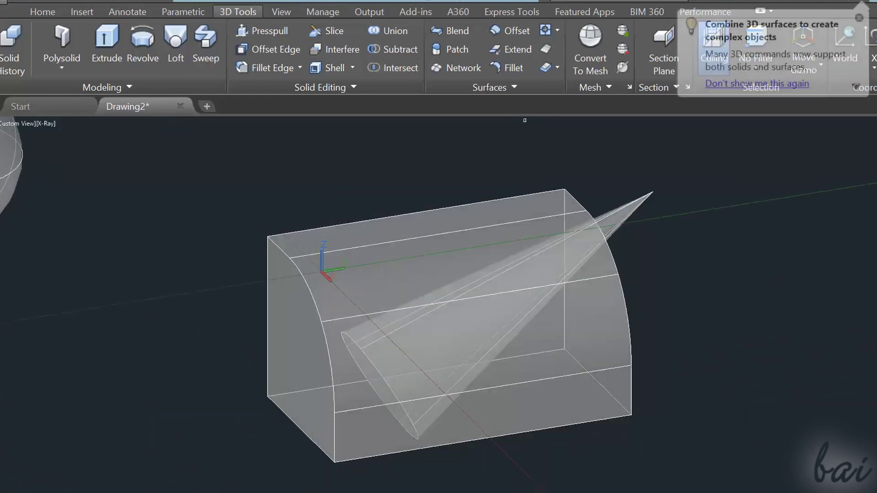
pyautogui.click(445, 235)
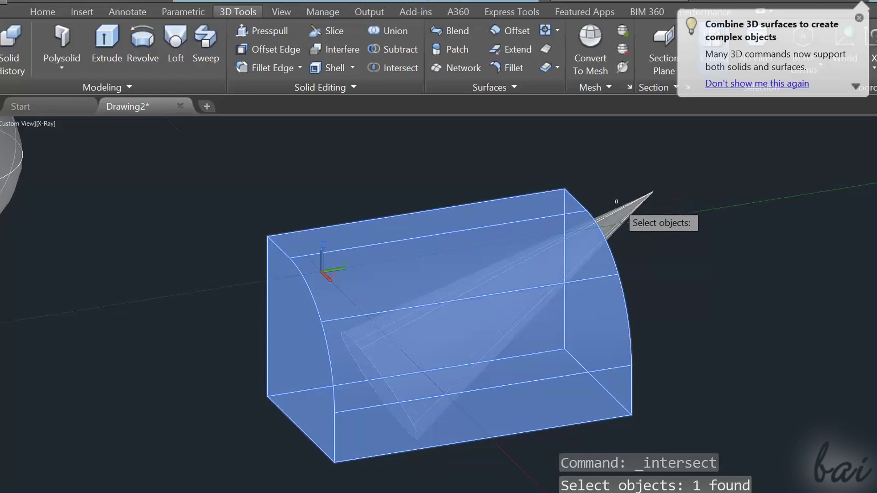
pyautogui.click(607, 217)
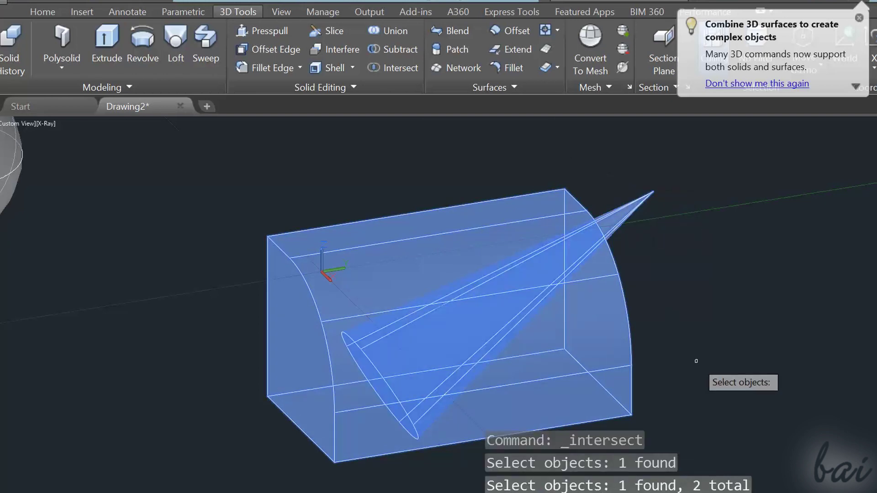
pyautogui.press('Return')
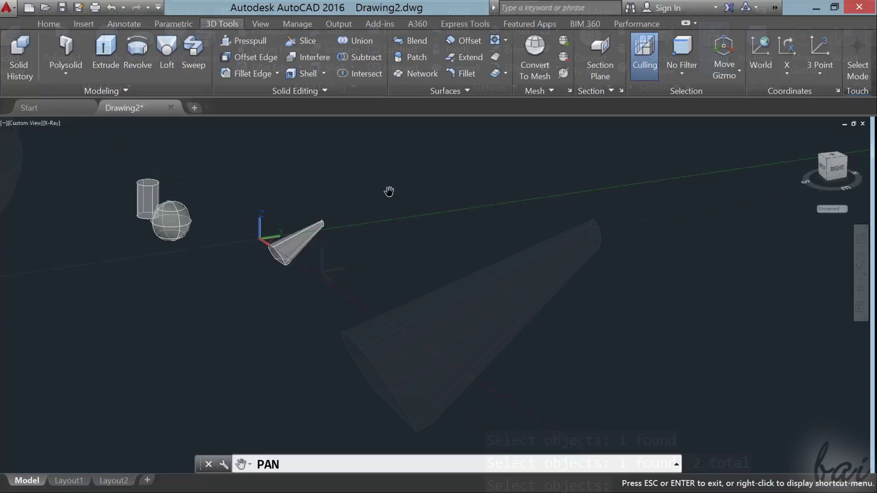
pyautogui.moveTo(389, 190); pyautogui.dragTo(549, 280)
pyautogui.scroll(5, 367, 326)
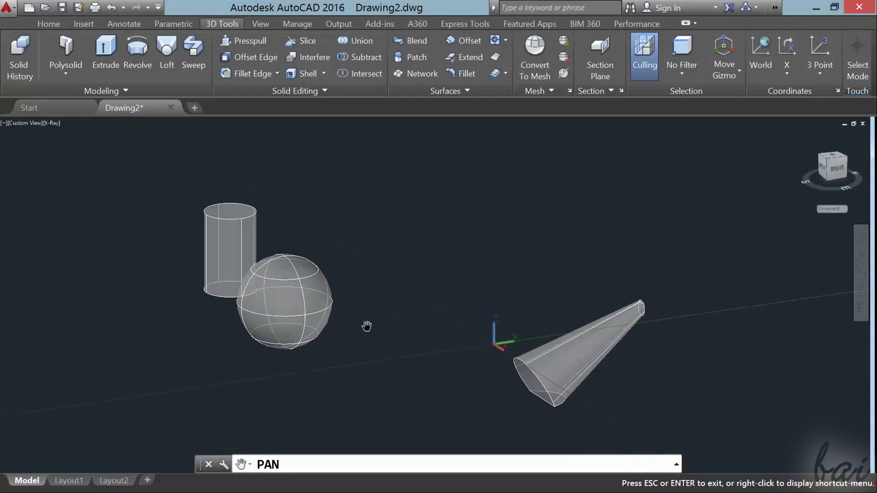